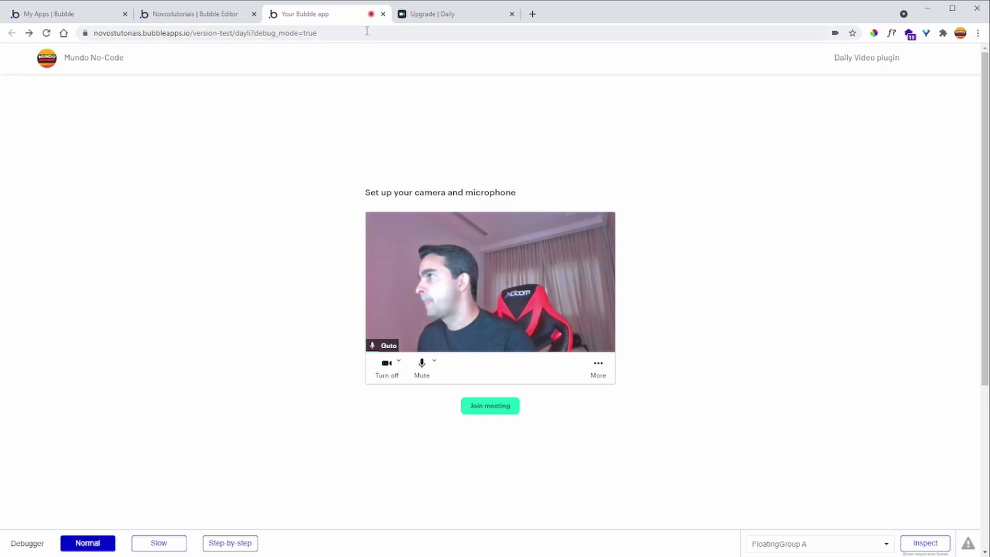
Join the Daily video meeting from the camera and microphone setup screen.
{"action": "left_click", "coordinate": [368, 31]}
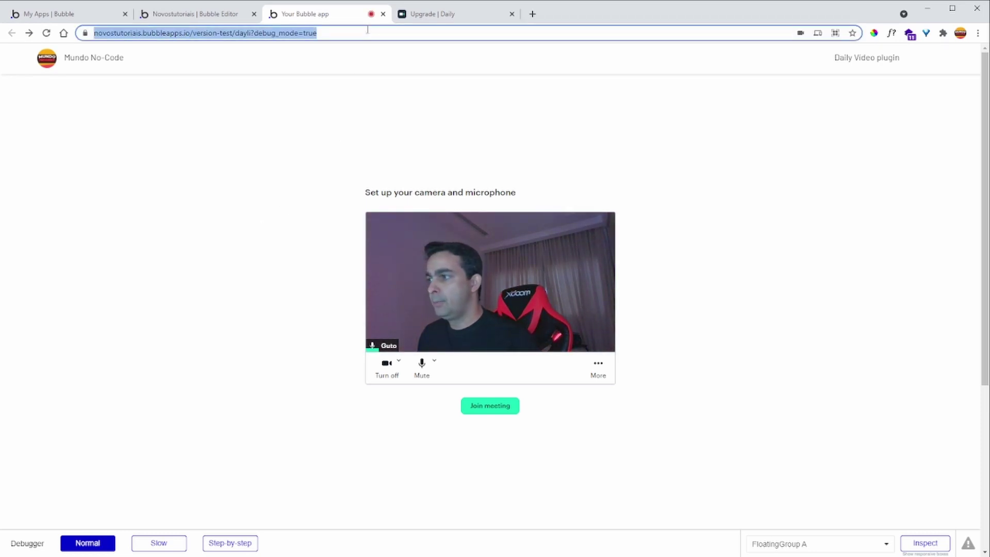
{"action": "left_click", "coordinate": [371, 188]}
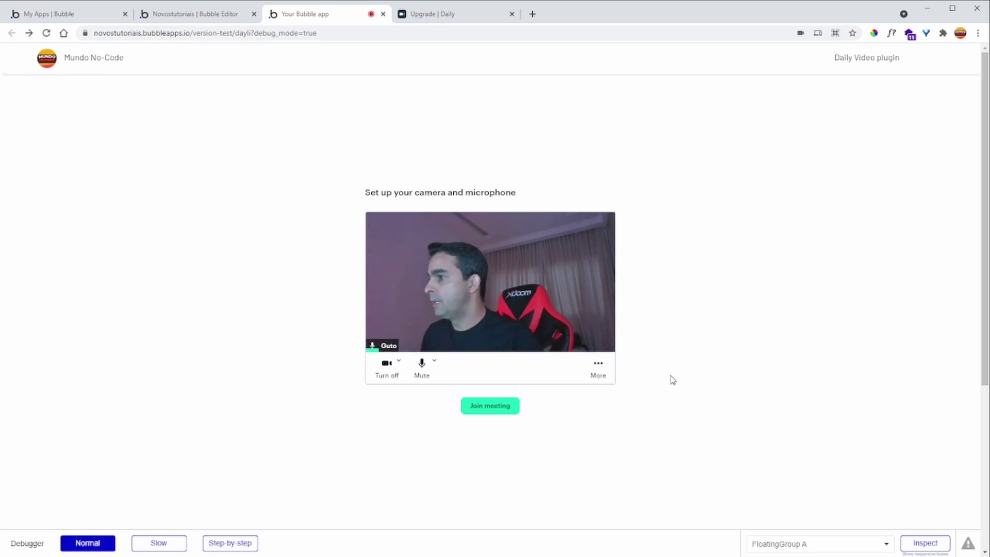
{"action": "left_click", "coordinate": [498, 413]}
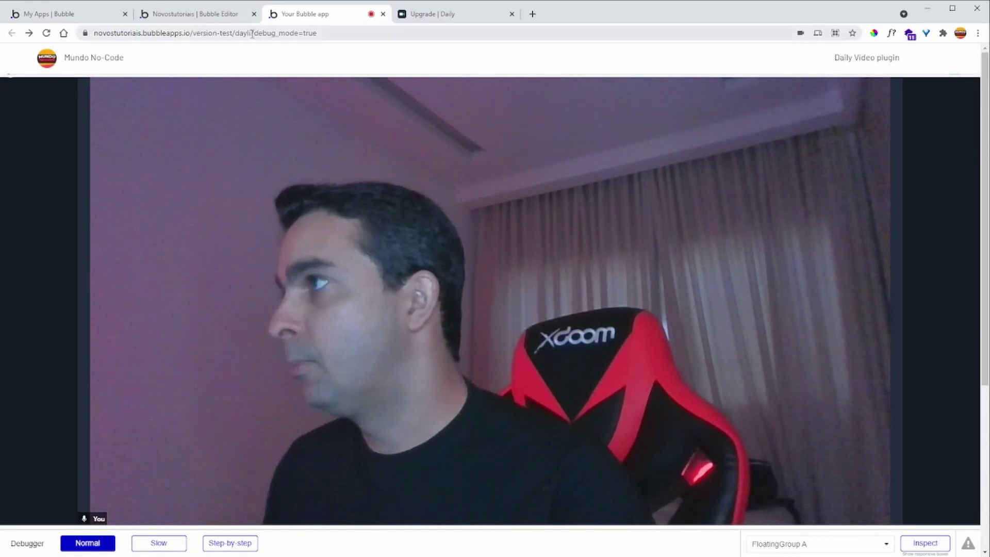
Reload the dayli preview page without the debug_mode=true parameter and create a new room.
{"action": "left_click_drag", "start_coordinate": [253, 34], "coordinate": [380, 35]}
{"action": "key", "text": "BackSpace"}
{"action": "key", "text": "Return"}
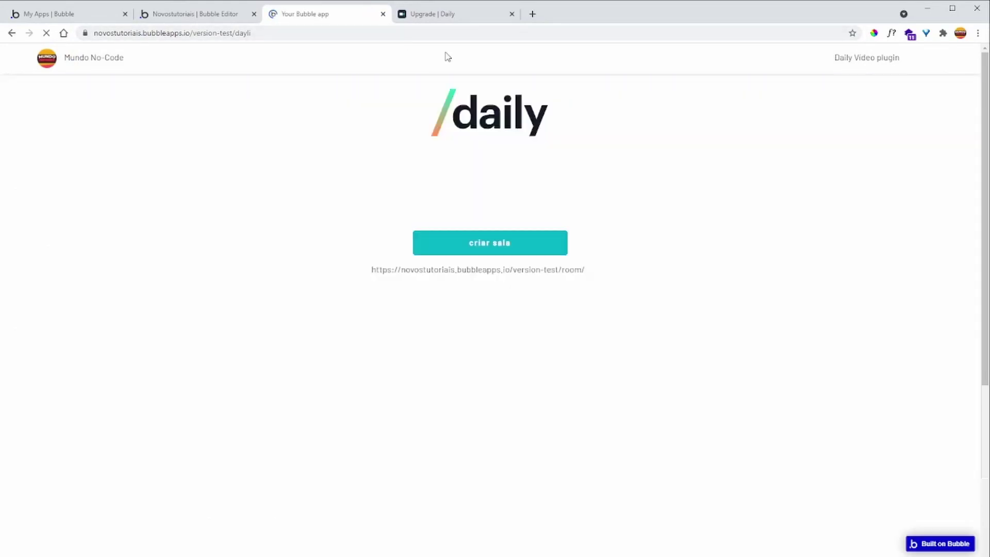
{"action": "left_click", "coordinate": [508, 245]}
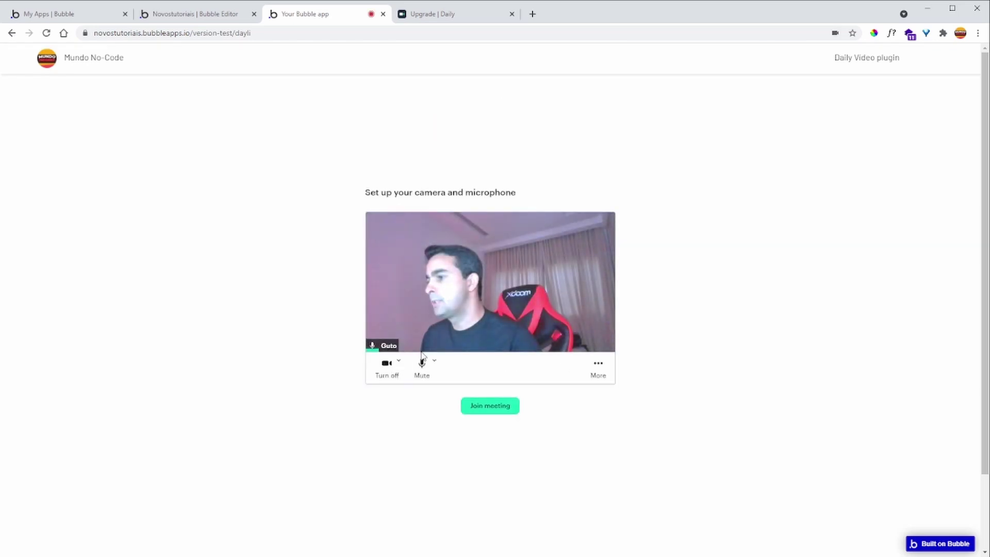
Review the call's audio and video settings and join the meeting.
{"action": "left_click", "coordinate": [598, 369]}
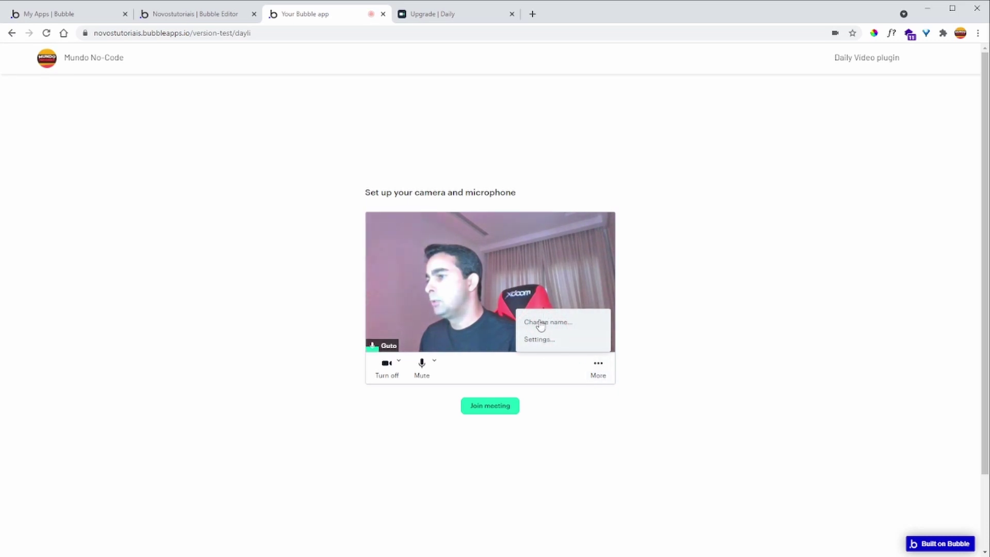
{"action": "left_click", "coordinate": [561, 350]}
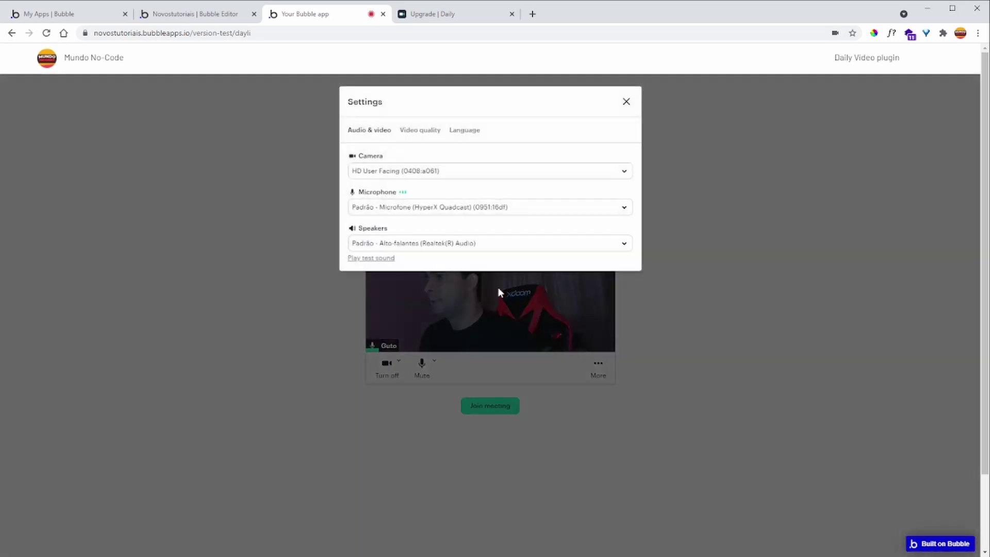
{"action": "left_click", "coordinate": [626, 103]}
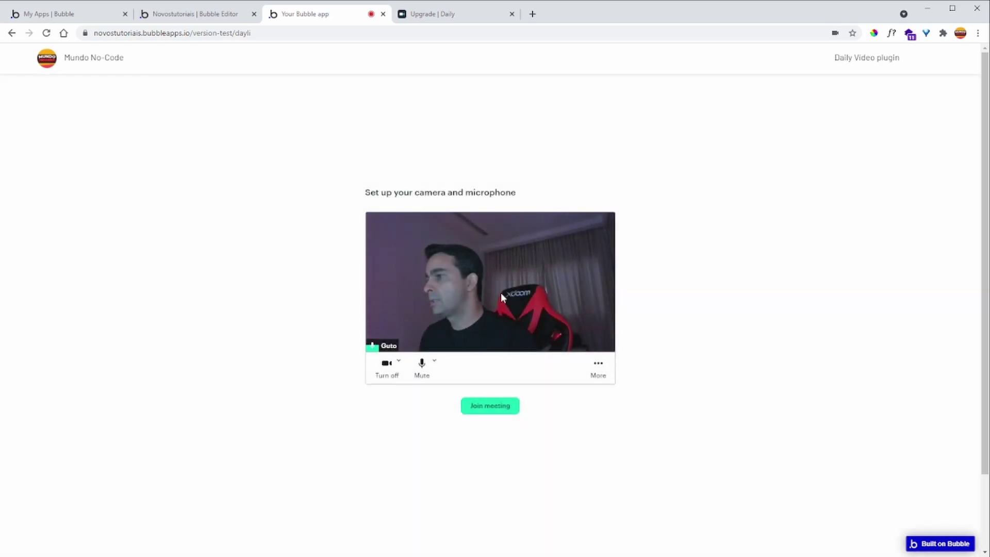
{"action": "left_click", "coordinate": [510, 407]}
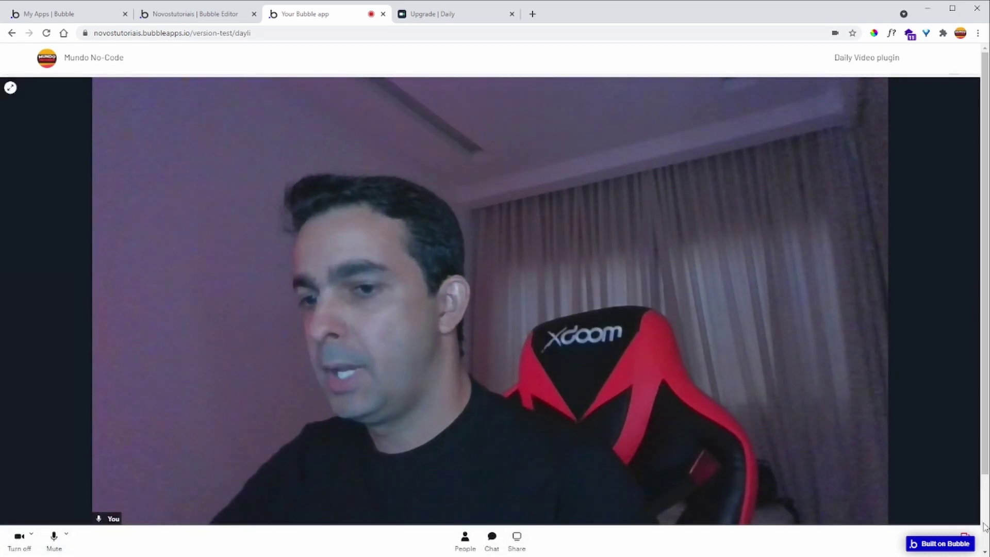
View the meeting's chat and participant list, and leave the call.
{"action": "left_click", "coordinate": [492, 545]}
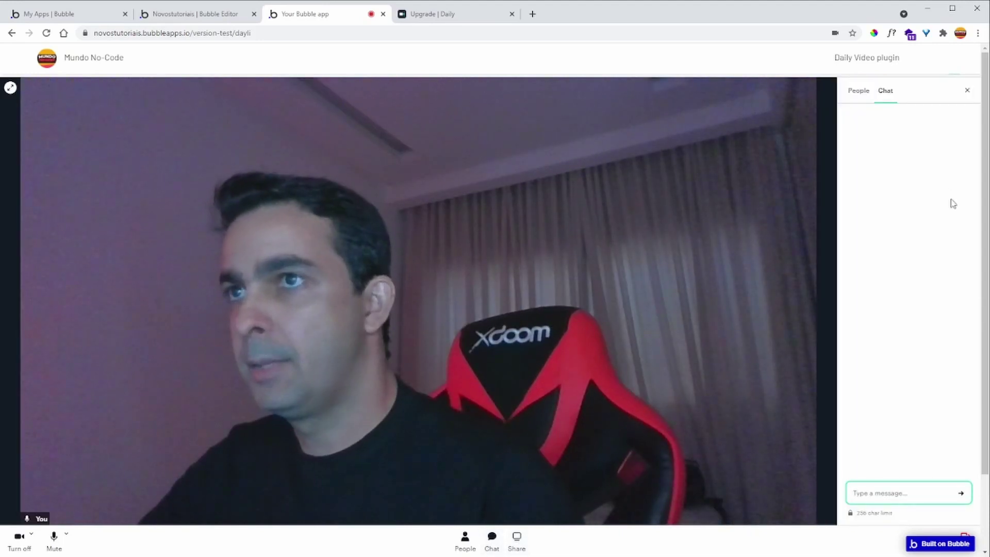
{"action": "left_click", "coordinate": [465, 541]}
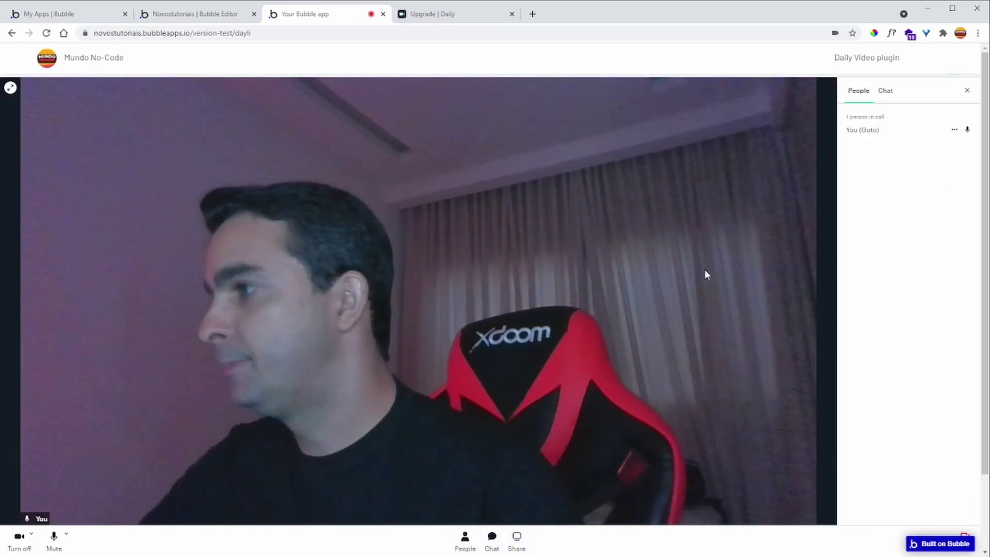
{"action": "left_click", "coordinate": [967, 91]}
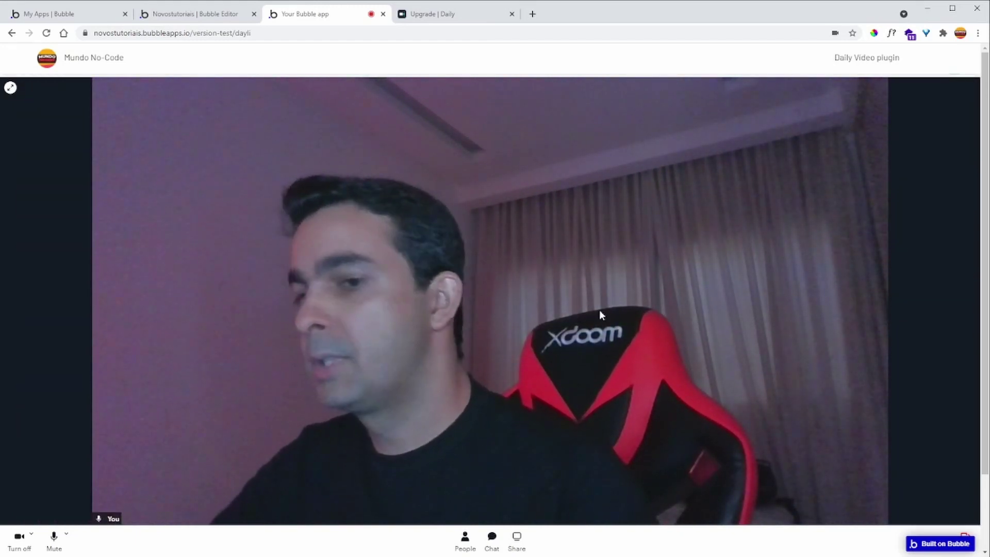
{"action": "left_click", "coordinate": [963, 538]}
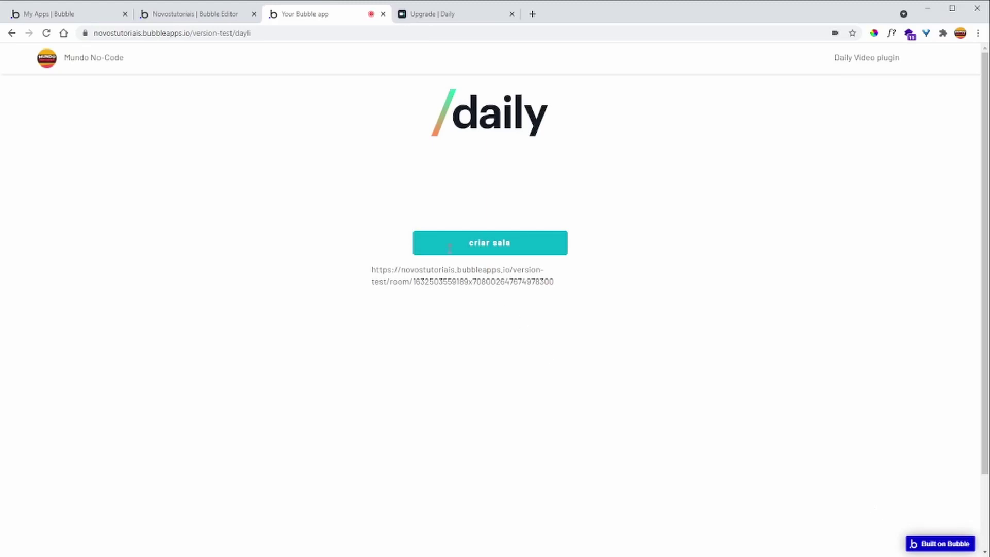
Switch to the Bubble editor and delete the 'criar sala' button from the dayli page.
{"action": "left_click", "coordinate": [205, 16]}
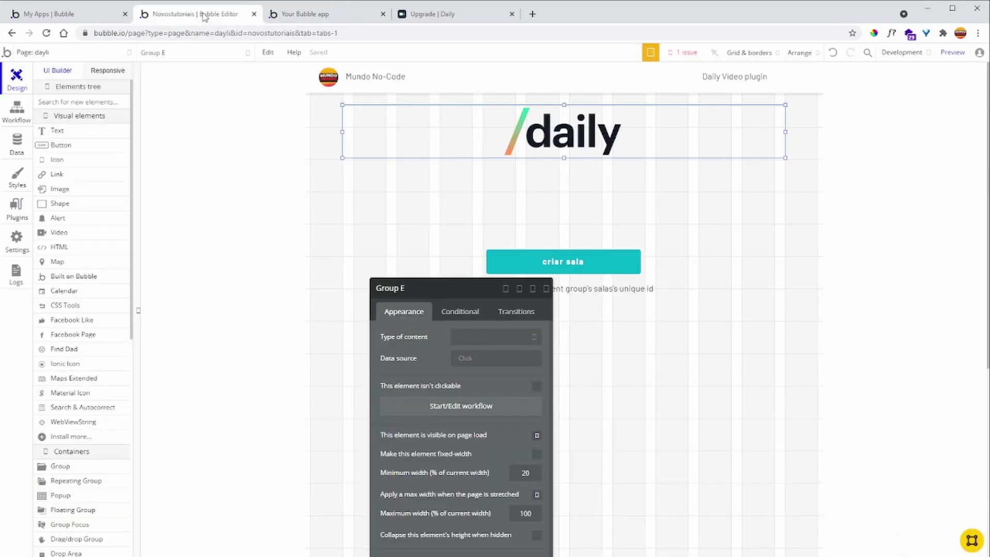
{"action": "left_click", "coordinate": [598, 264]}
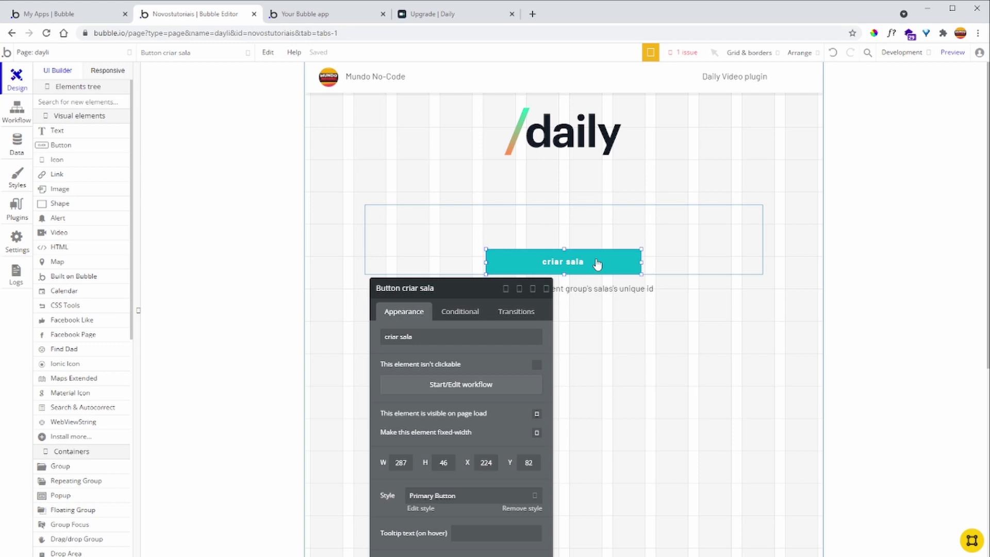
{"action": "key", "text": "Delete"}
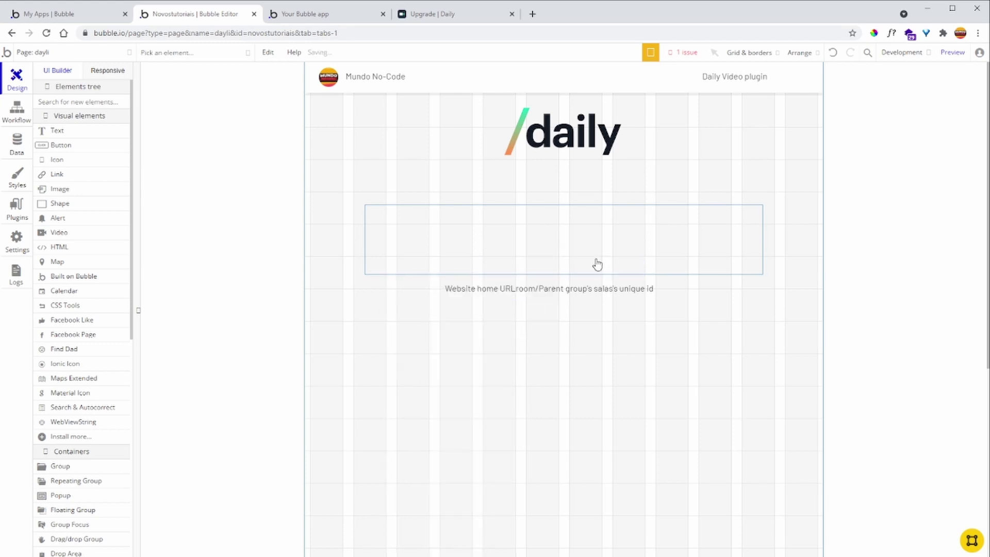
Add a button about 329 by 63 px labelled 'criar live' in the group beneath the daily logo and create its click workflow.
{"action": "left_click", "coordinate": [598, 264]}
{"action": "left_click", "coordinate": [60, 145]}
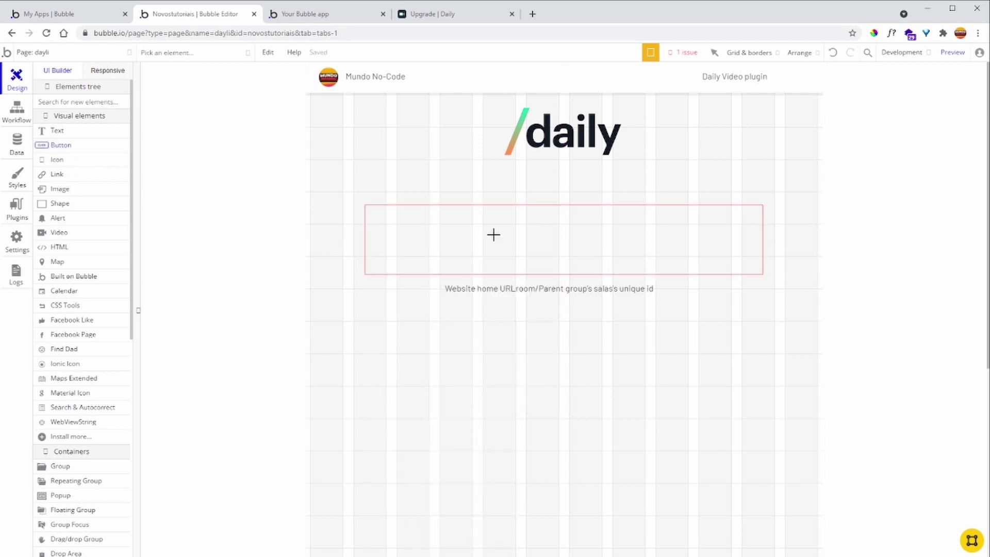
{"action": "left_click_drag", "start_coordinate": [475, 234], "coordinate": [653, 270]}
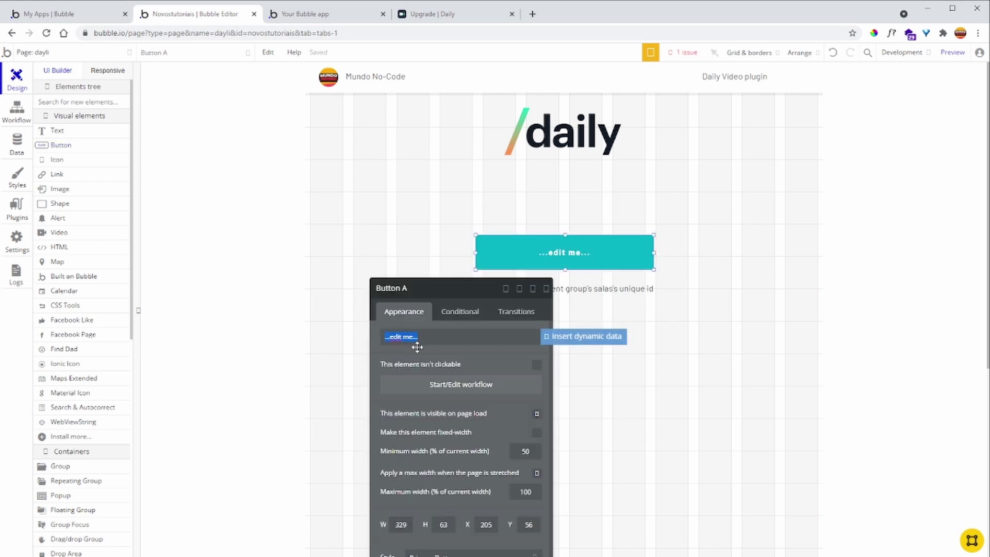
{"action": "type", "text": "criar live"}
{"action": "left_click", "coordinate": [420, 349]}
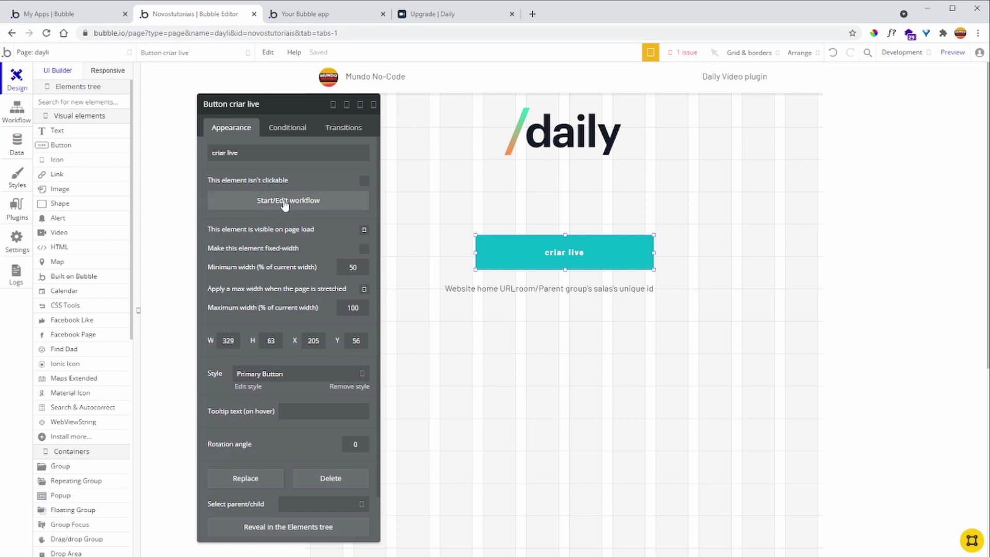
{"action": "left_click", "coordinate": [286, 202]}
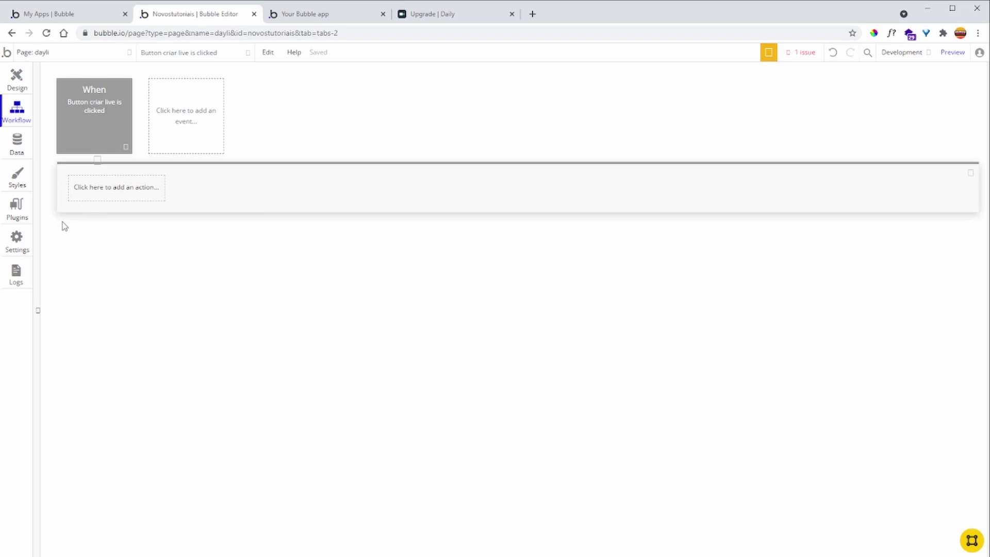
Review the installed Daily Video Conferencing & Chat plugin, including its author and the Bearer prefix of the development API key.
{"action": "left_click", "coordinate": [27, 218]}
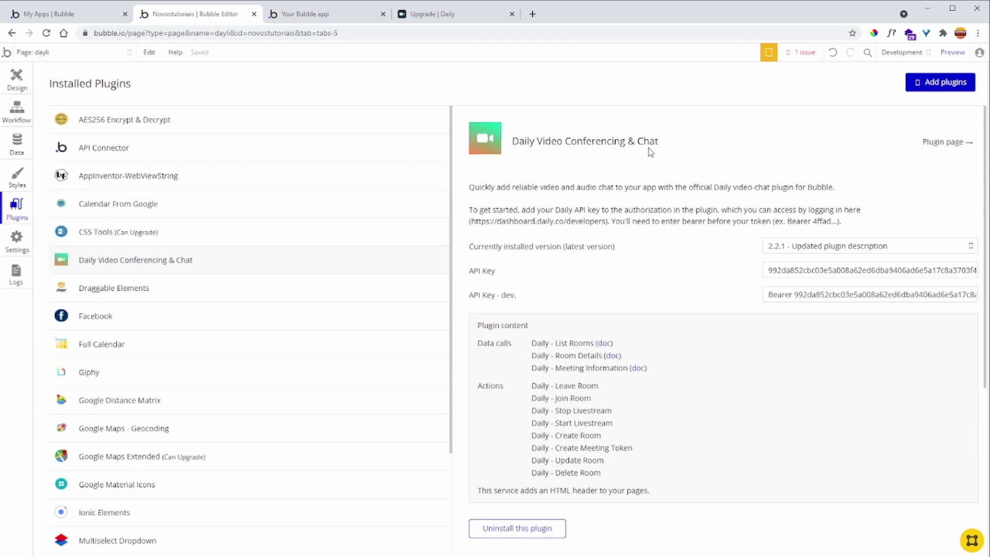
{"action": "scroll", "coordinate": [727, 322], "scroll_direction": "down", "scroll_amount": 5}
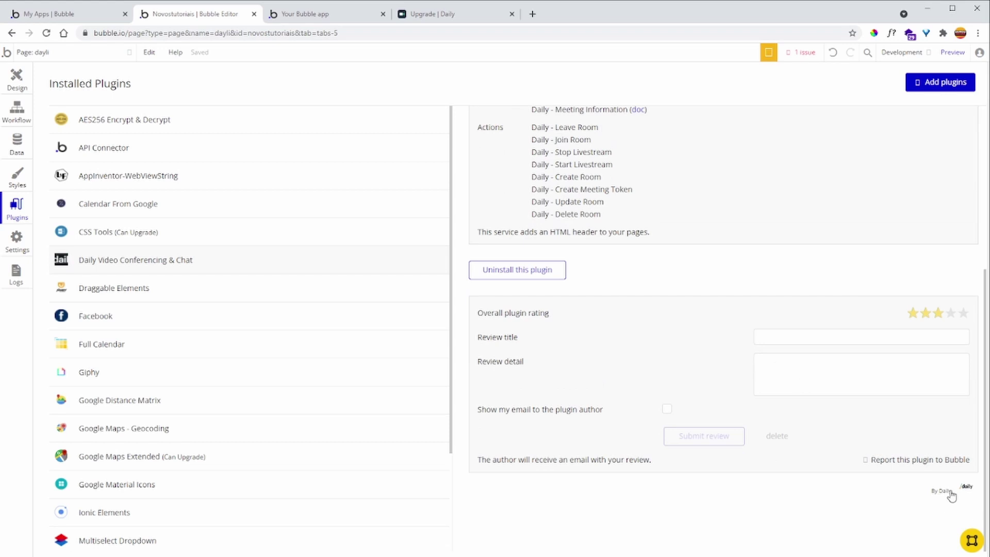
{"action": "scroll", "coordinate": [707, 339], "scroll_direction": "up", "scroll_amount": 5}
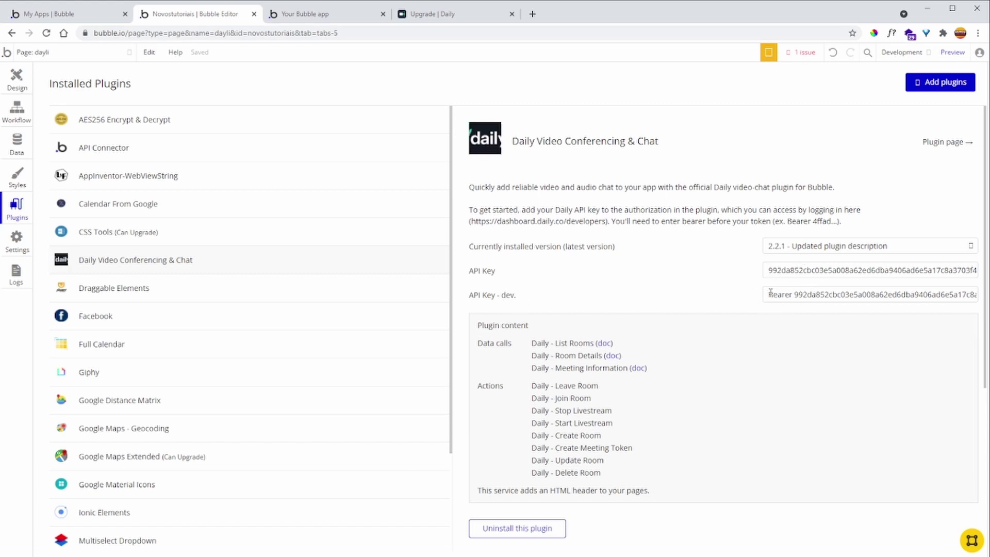
{"action": "left_click_drag", "start_coordinate": [769, 293], "coordinate": [780, 292]}
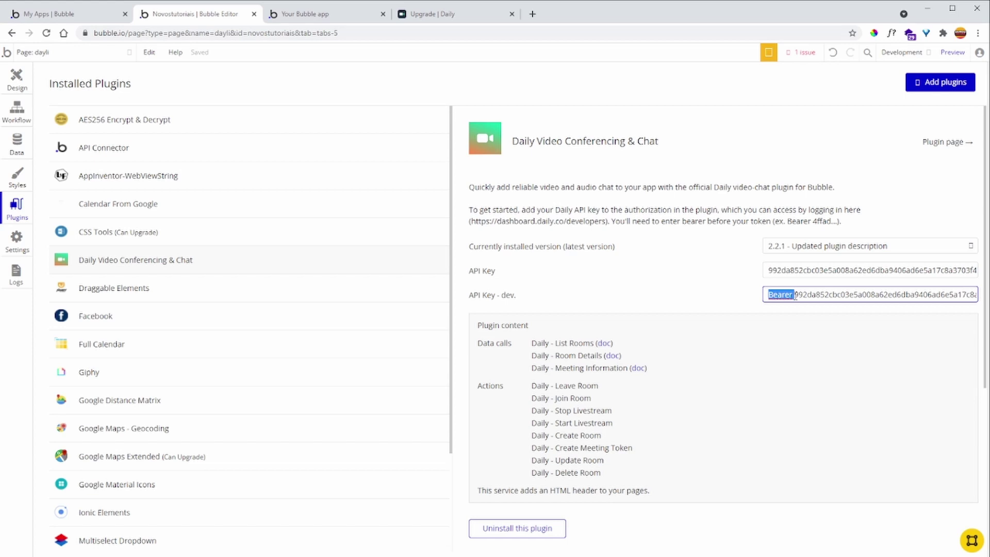
{"action": "left_click", "coordinate": [745, 314]}
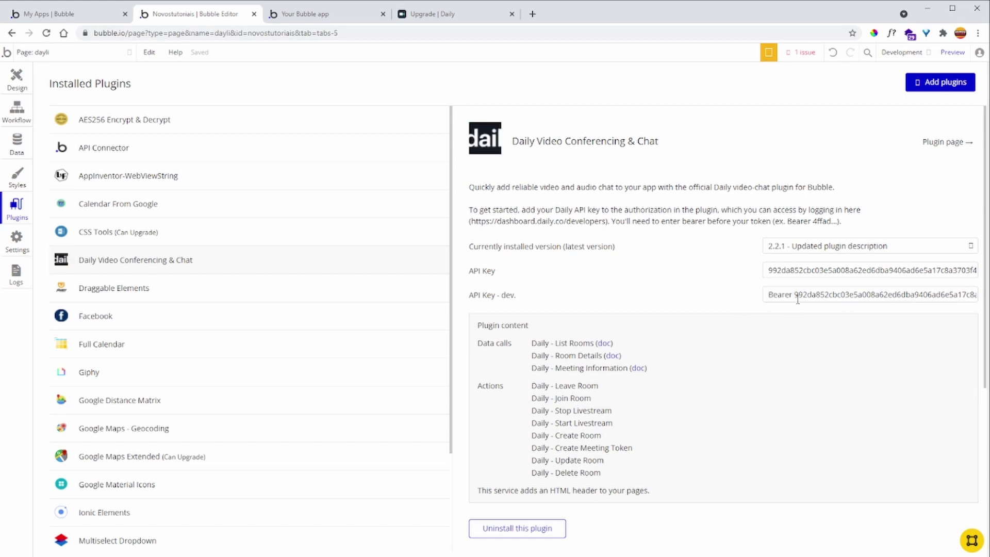
Switch to the Daily dashboard and locate the API key in the developer settings.
{"action": "left_click", "coordinate": [450, 14]}
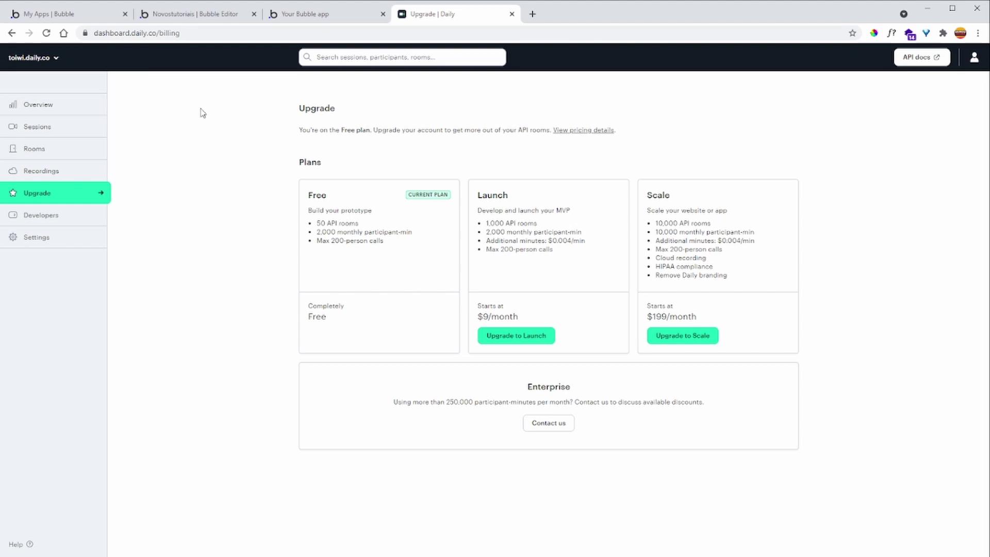
{"action": "left_click", "coordinate": [71, 224]}
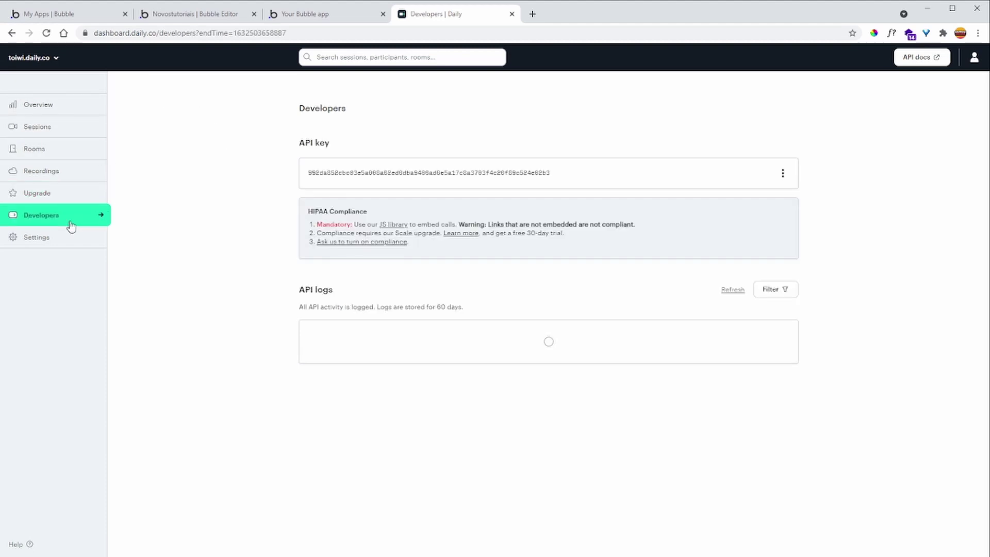
{"action": "left_click_drag", "start_coordinate": [313, 173], "coordinate": [571, 172]}
{"action": "left_click_drag", "start_coordinate": [305, 174], "coordinate": [537, 165]}
{"action": "left_click", "coordinate": [349, 194]}
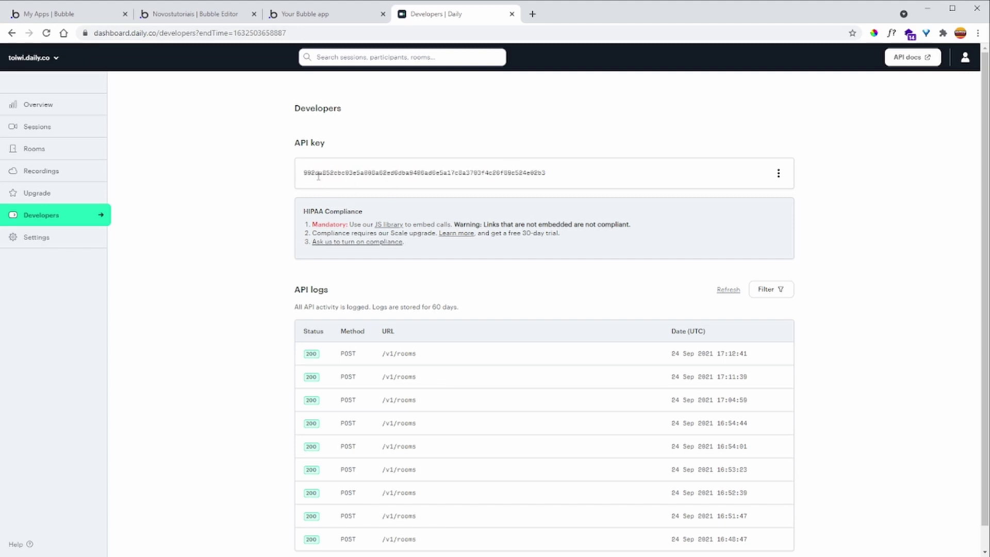
Return to the Bubble editor and check the word Bearer before the Daily plugin's development API key.
{"action": "left_click", "coordinate": [181, 14]}
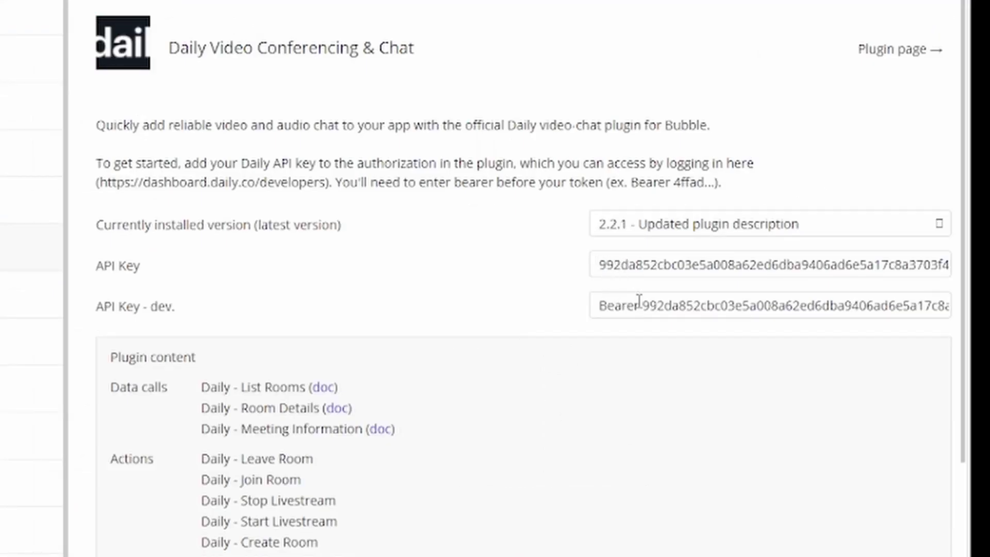
{"action": "double_click", "coordinate": [621, 305]}
{"action": "left_click", "coordinate": [747, 300]}
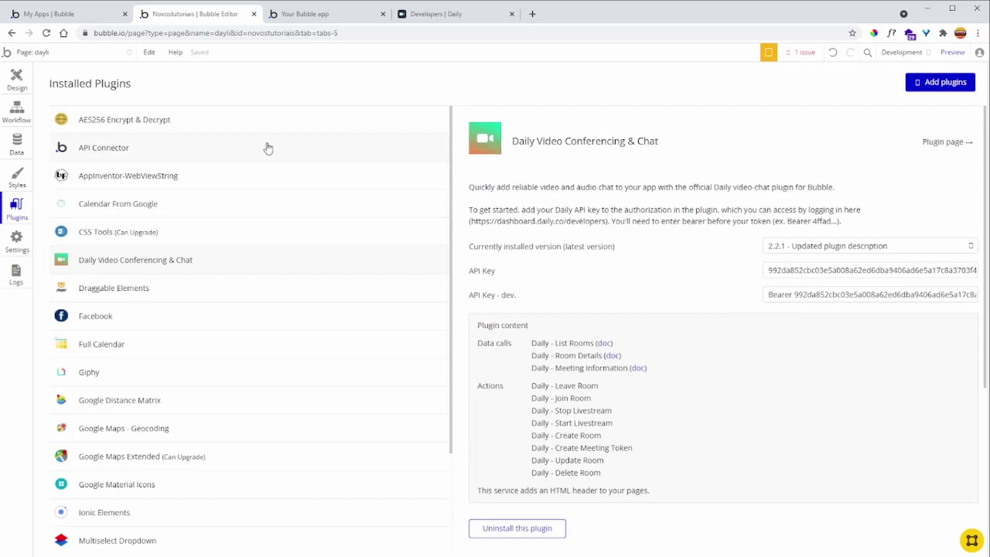
Open the click workflow of the 'criar live' button and add a Daily - create room action to it.
{"action": "left_click", "coordinate": [17, 80]}
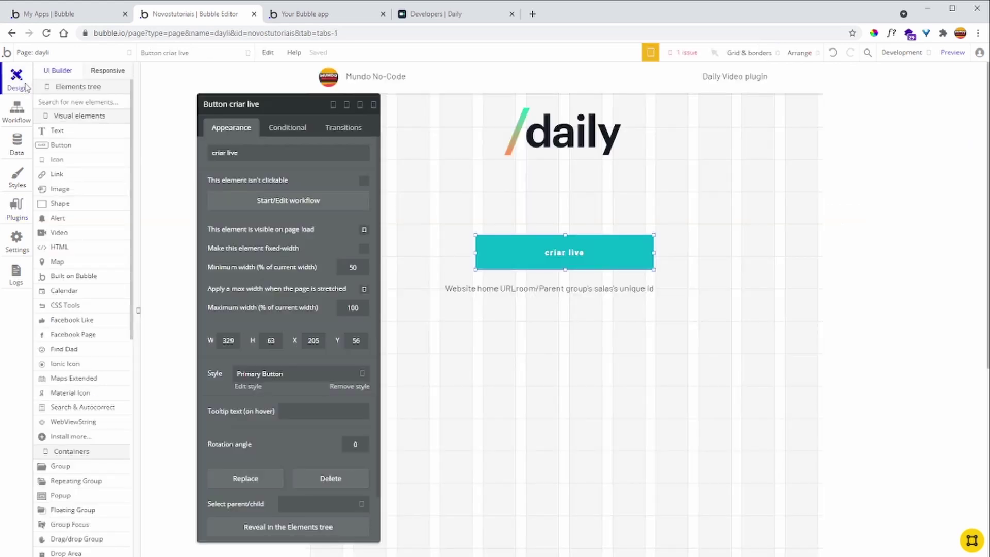
{"action": "left_click", "coordinate": [374, 105]}
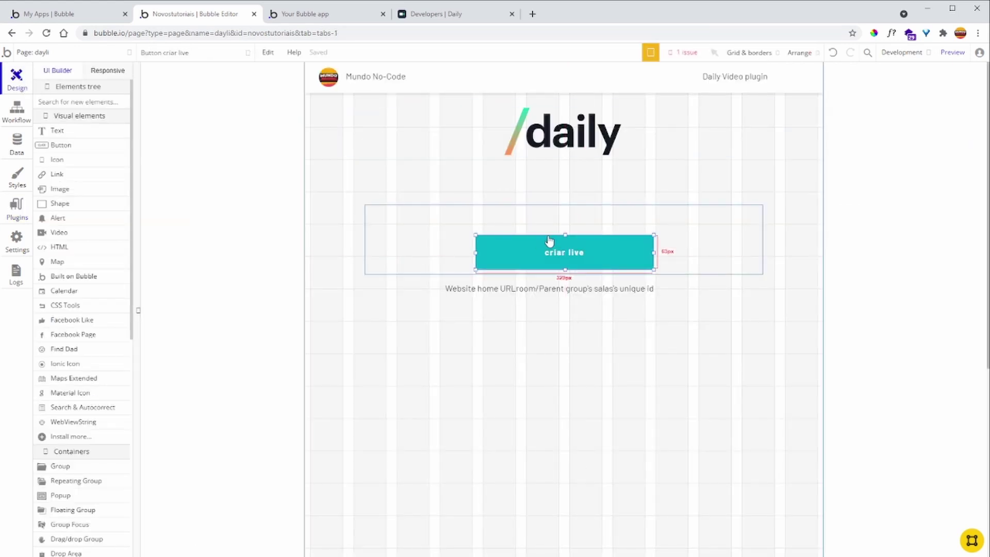
{"action": "double_click", "coordinate": [561, 251]}
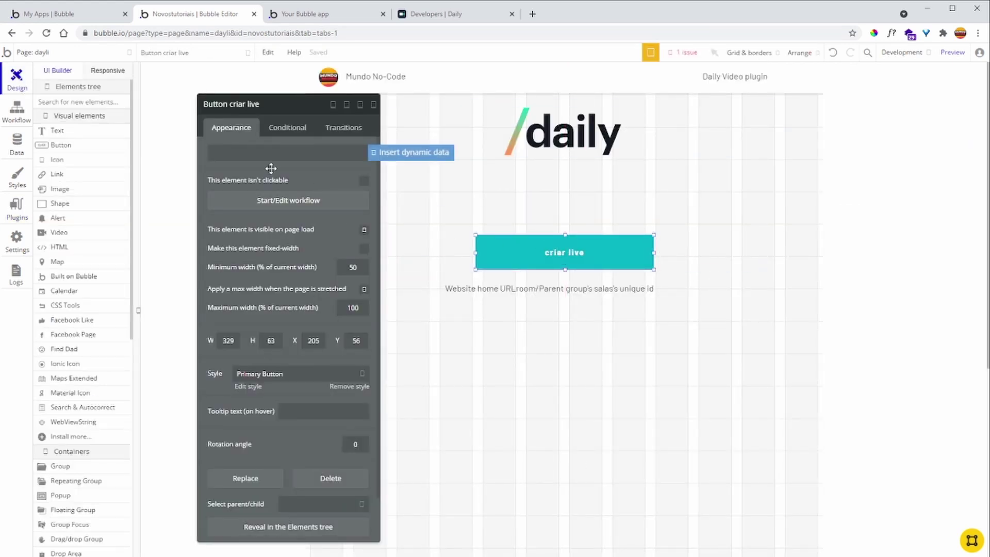
{"action": "left_click", "coordinate": [298, 205]}
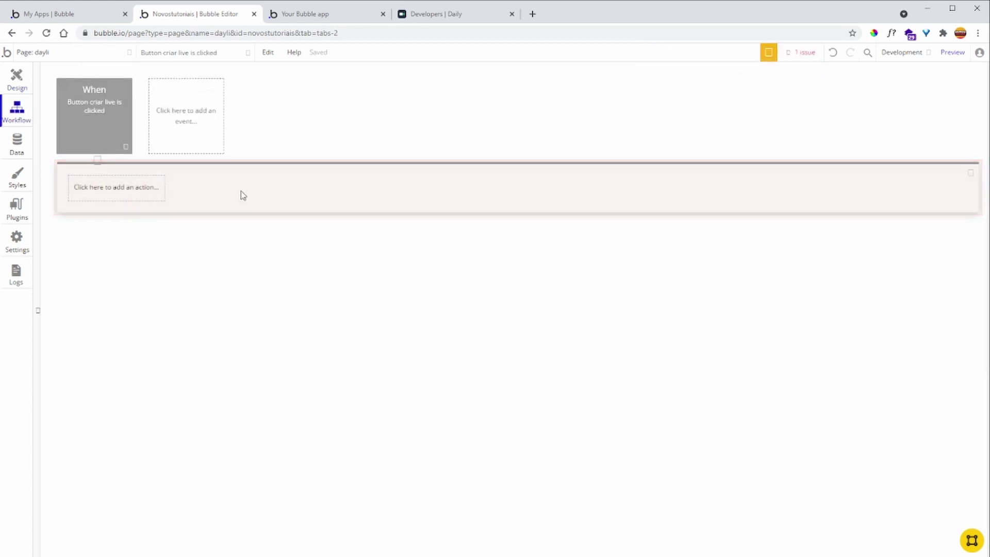
{"action": "left_click", "coordinate": [95, 192]}
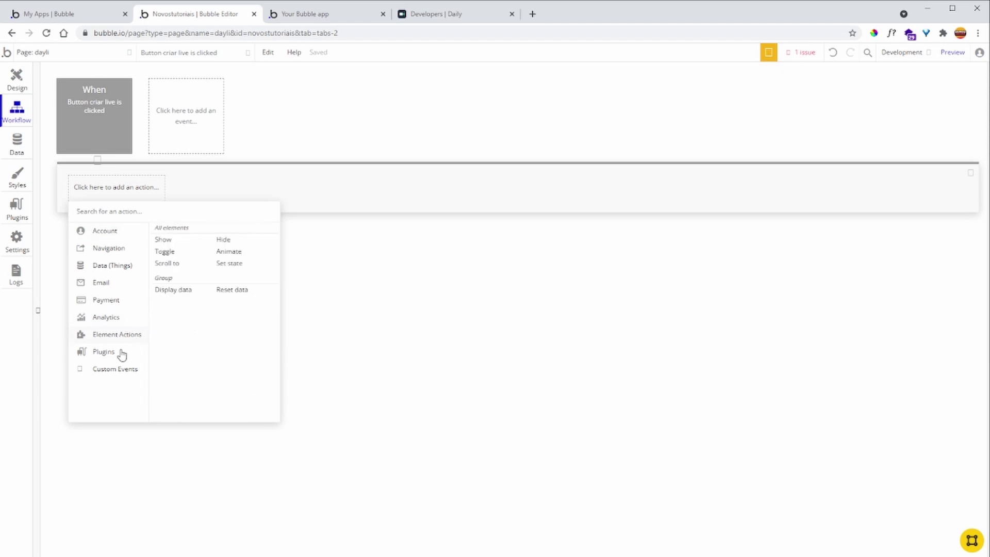
{"action": "mouse_move", "coordinate": [122, 351]}
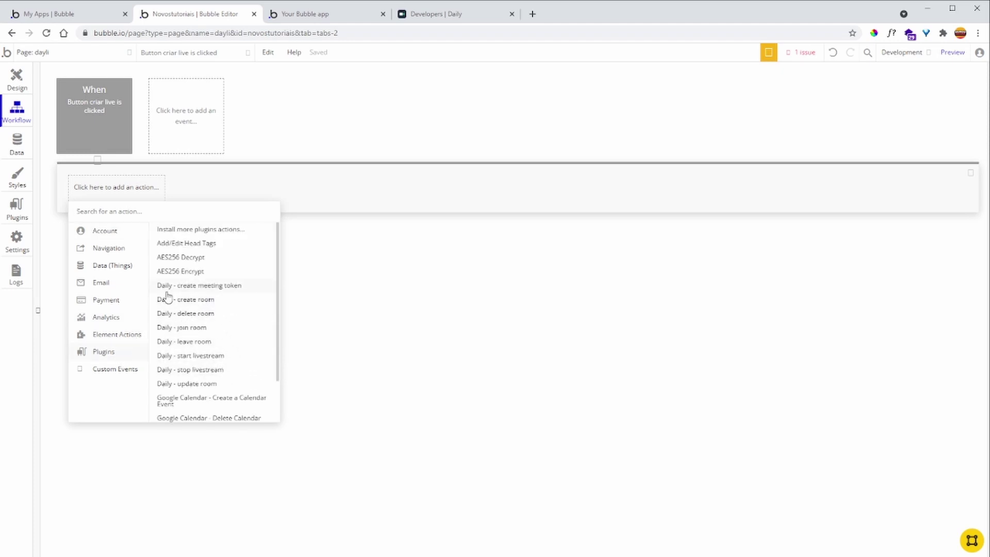
{"action": "left_click", "coordinate": [202, 305]}
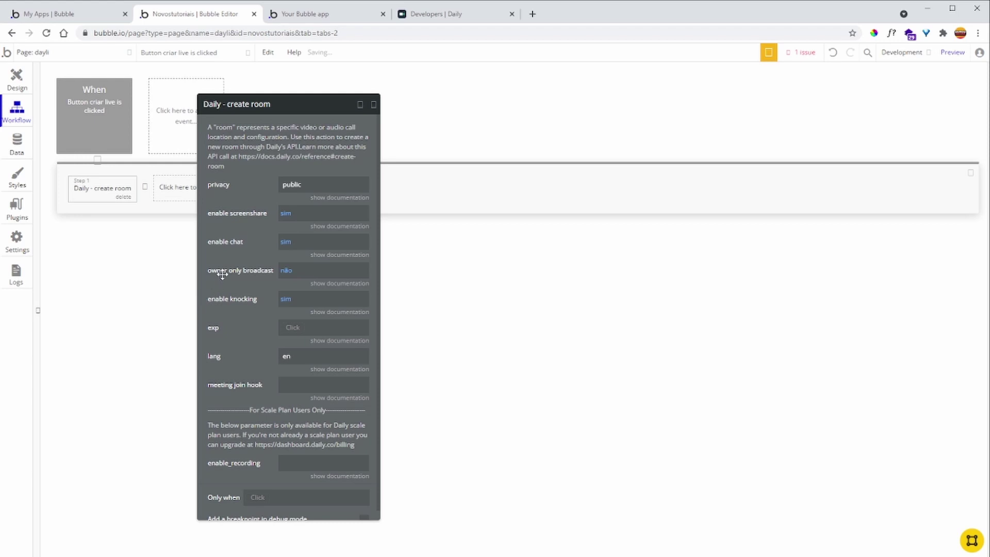
Review the create room action's parameters, reading the documentation of the privacy and enable knocking options.
{"action": "left_click_drag", "start_coordinate": [222, 274], "coordinate": [221, 244]}
{"action": "key", "text": "ctrl+plus"}
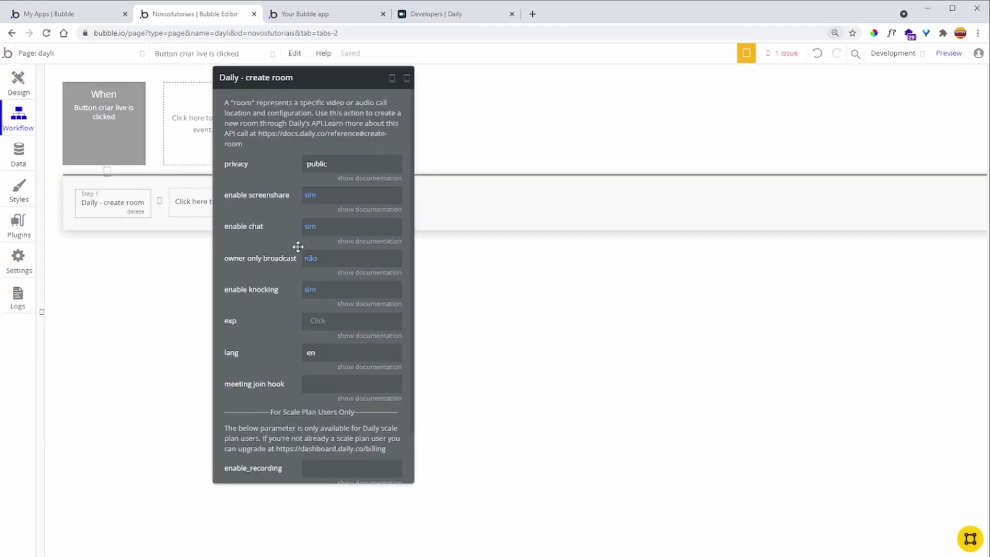
{"action": "key", "text": "ctrl+plus"}
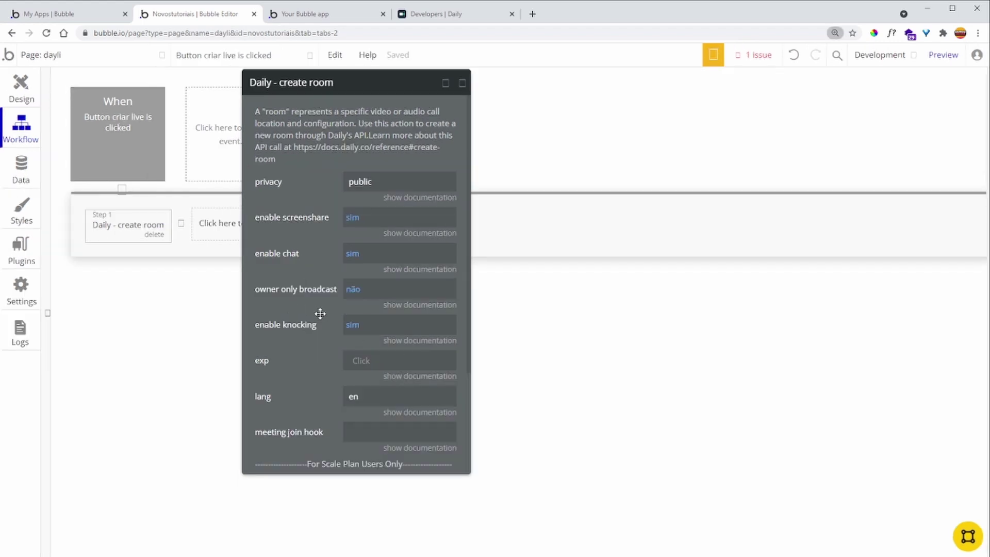
{"action": "left_click", "coordinate": [363, 182]}
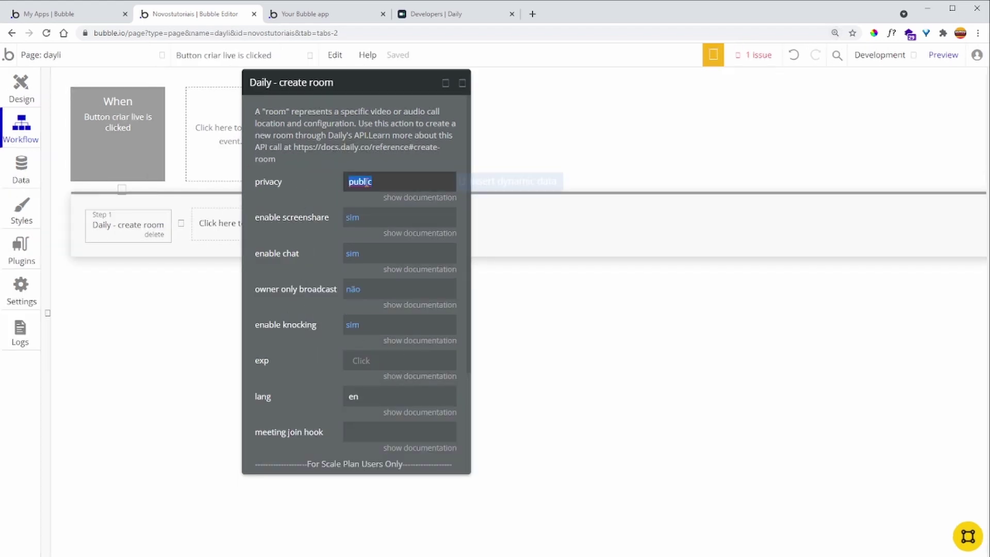
{"action": "left_click", "coordinate": [289, 201]}
{"action": "left_click", "coordinate": [388, 198]}
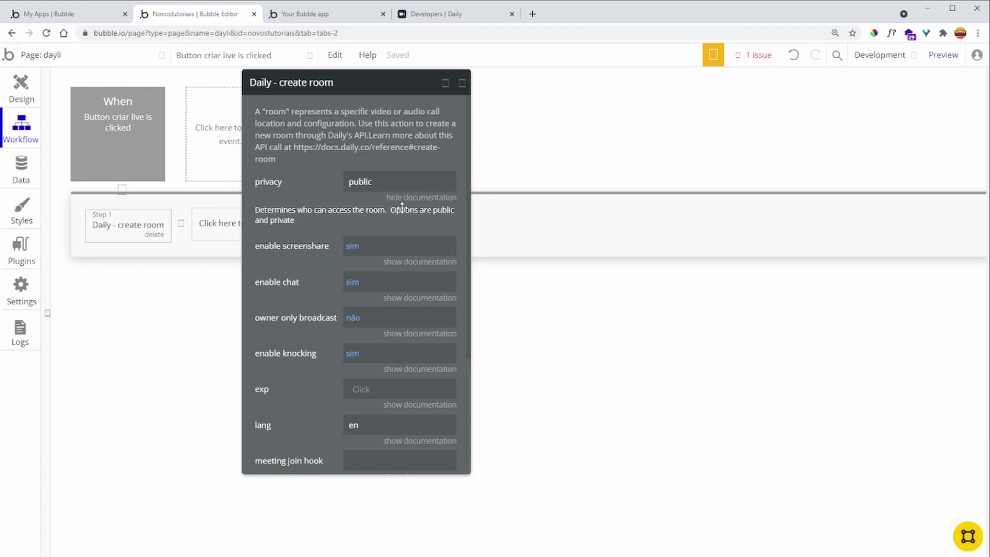
{"action": "scroll", "coordinate": [286, 242], "scroll_direction": "down", "scroll_amount": 1}
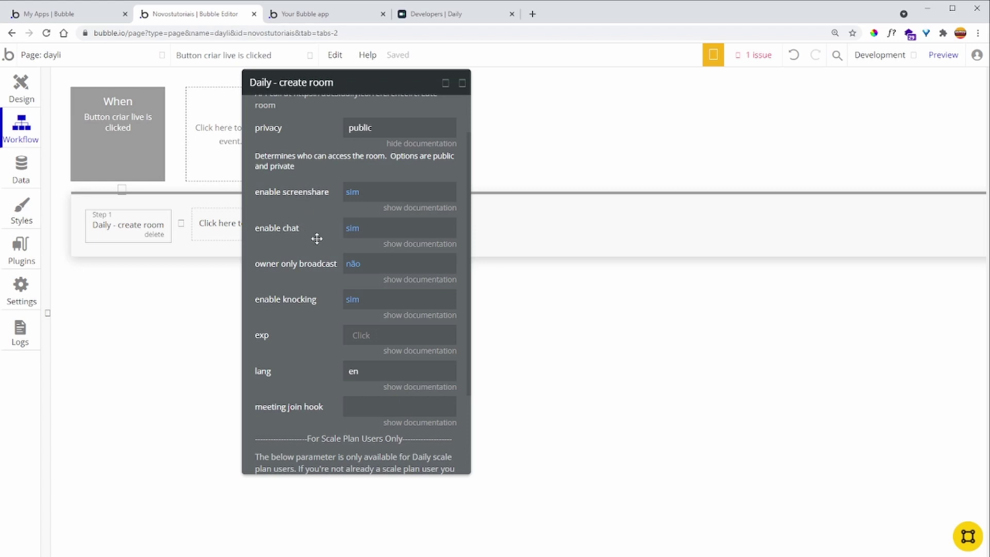
{"action": "left_click", "coordinate": [306, 296]}
{"action": "scroll", "coordinate": [330, 258], "scroll_direction": "down", "scroll_amount": 3}
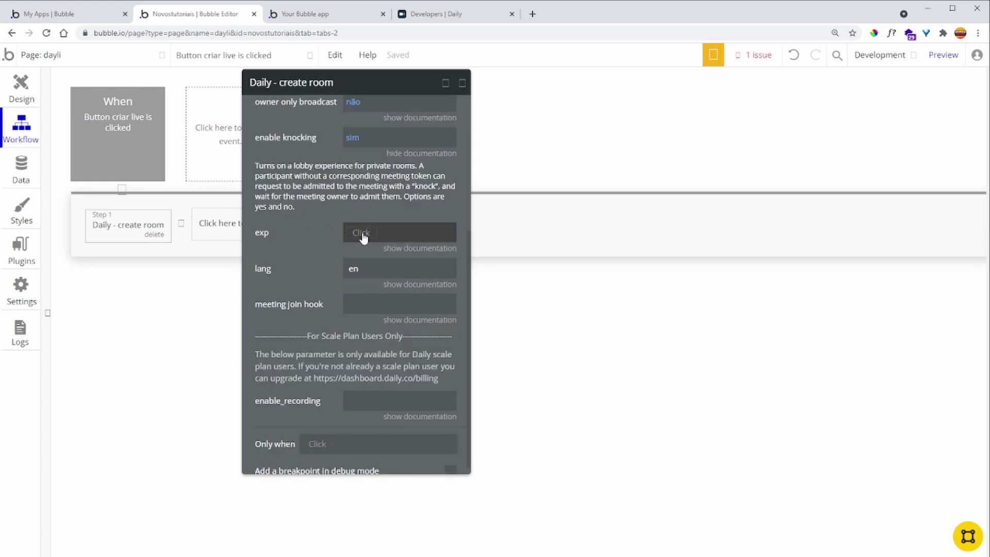
Set the create room action's exp parameter to Current date/time +(minutes): 10.
{"action": "left_click", "coordinate": [363, 234]}
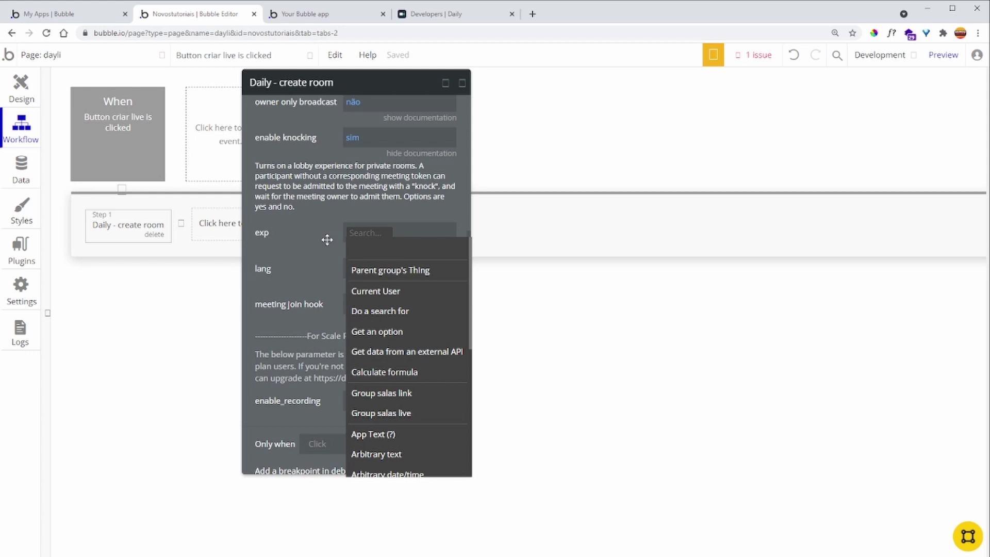
{"action": "left_click", "coordinate": [327, 240]}
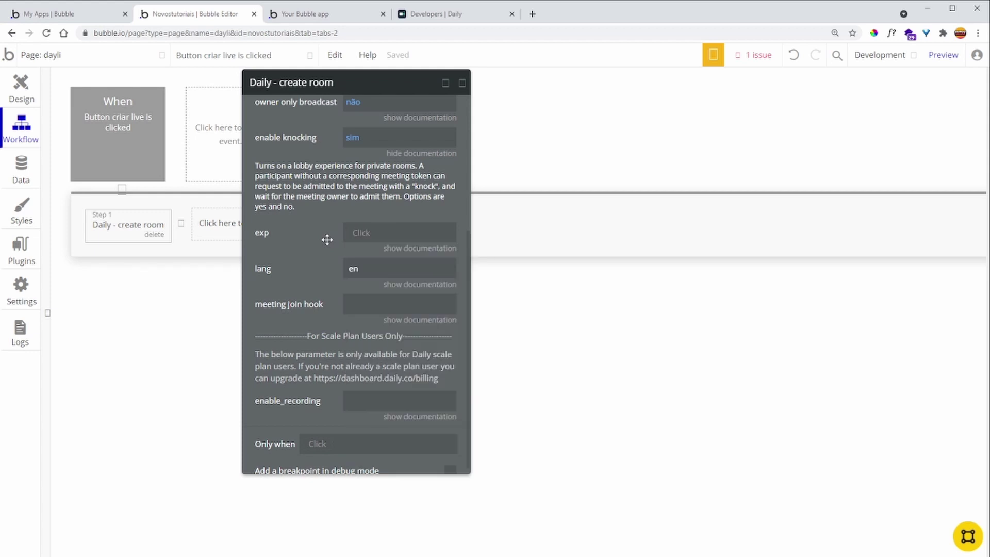
{"action": "left_click", "coordinate": [360, 234]}
{"action": "type", "text": "curr"}
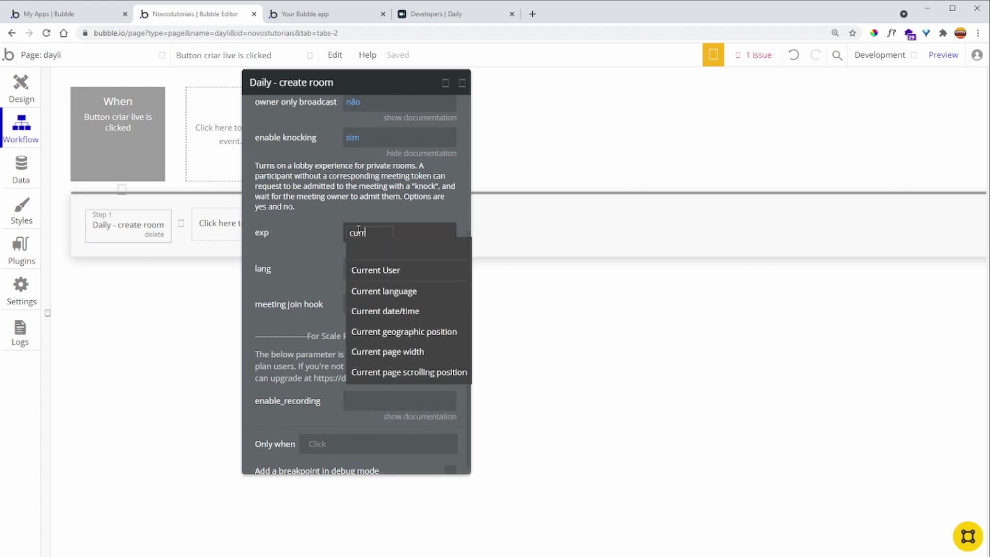
{"action": "left_click", "coordinate": [433, 312]}
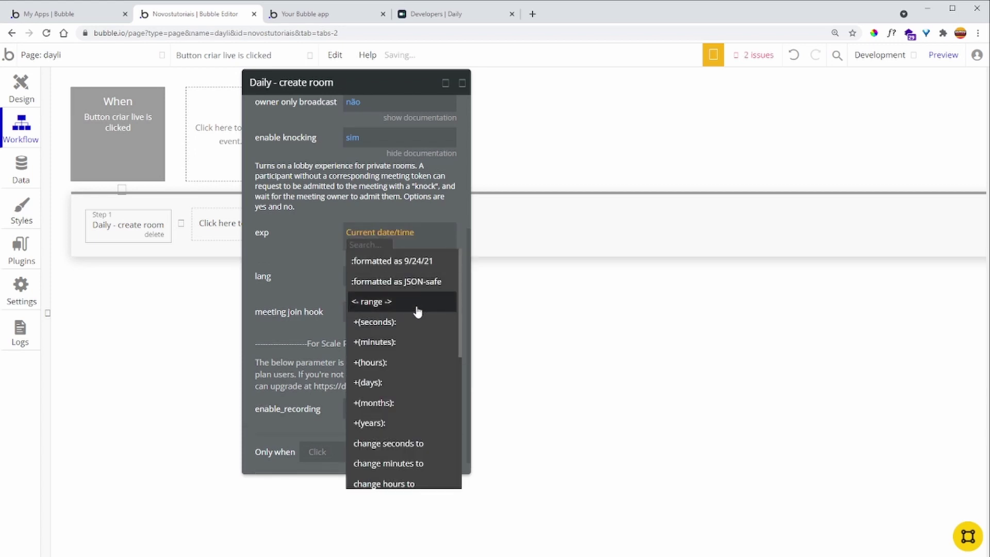
{"action": "left_click", "coordinate": [398, 342]}
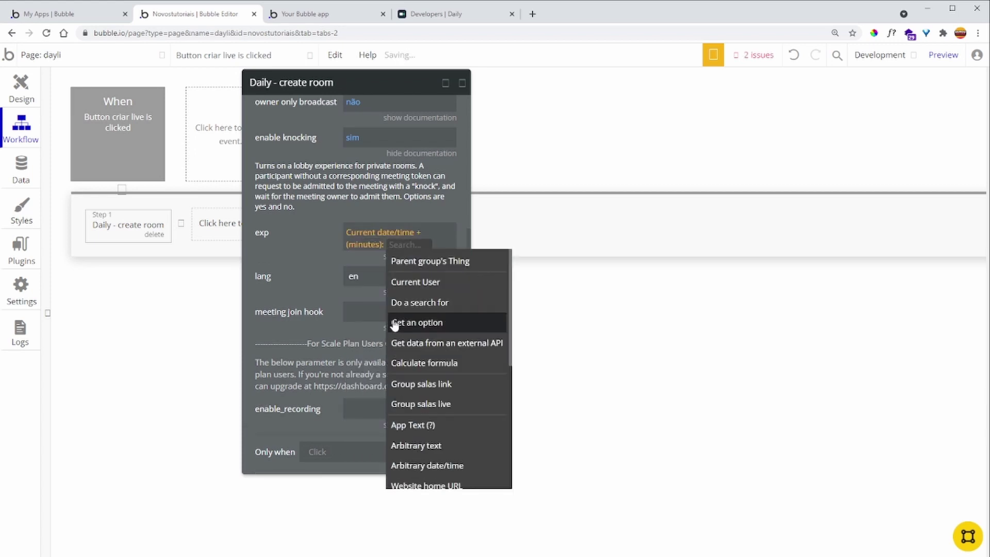
{"action": "type", "text": "10"}
{"action": "left_click", "coordinate": [341, 254]}
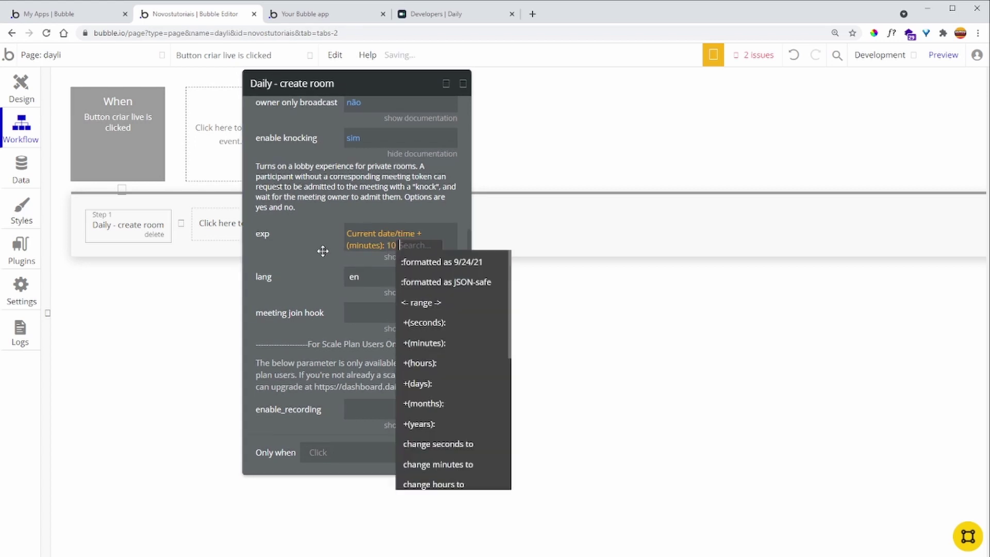
Extend the exp expression to extract the UNIX timestamp (ms) and divide it by 1000.
{"action": "scroll", "coordinate": [471, 344], "scroll_direction": "down", "scroll_amount": 5}
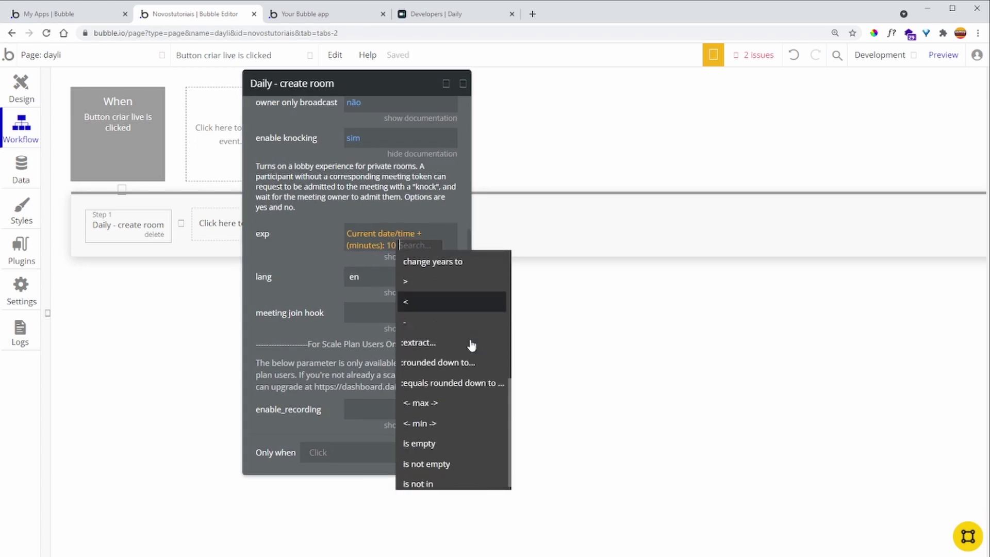
{"action": "left_click", "coordinate": [458, 341]}
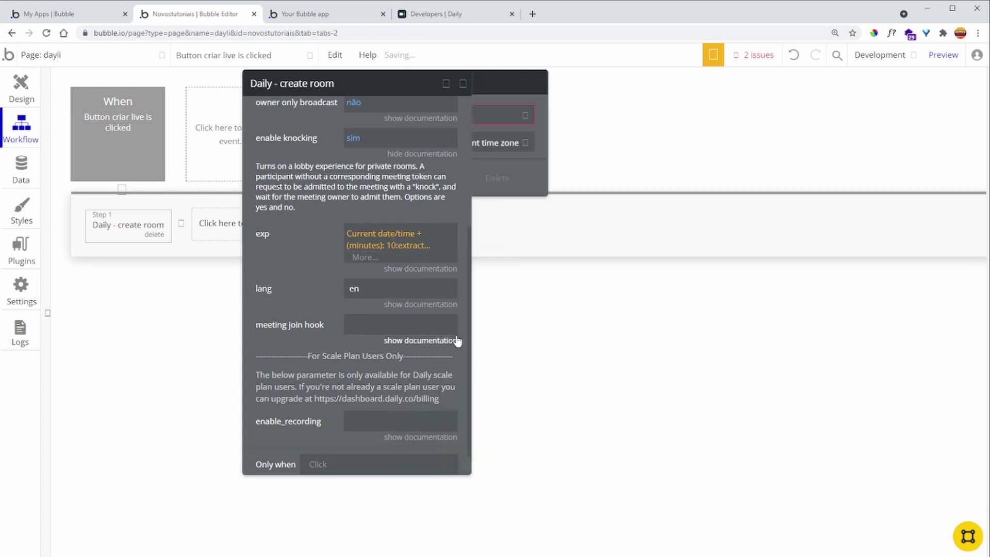
{"action": "left_click", "coordinate": [608, 118]}
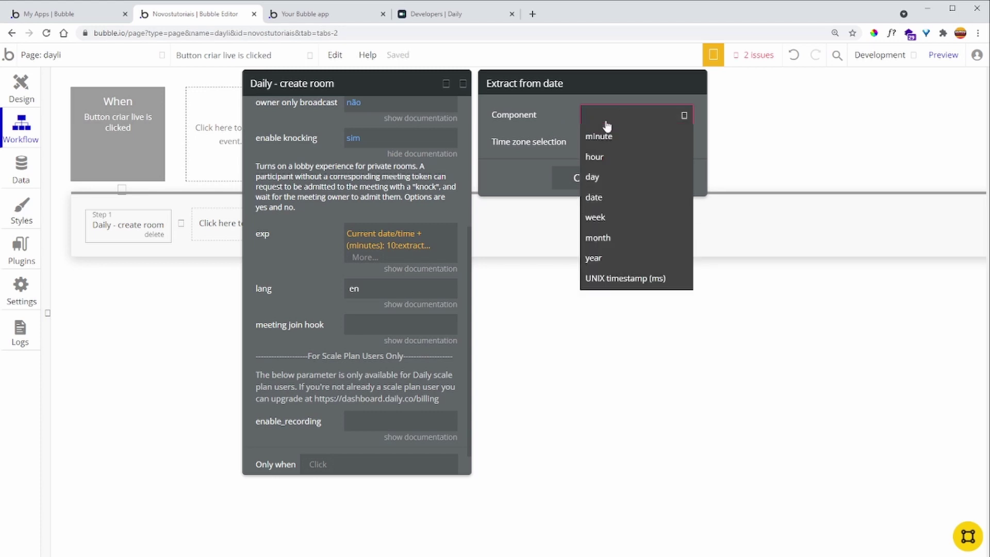
{"action": "left_click", "coordinate": [629, 279]}
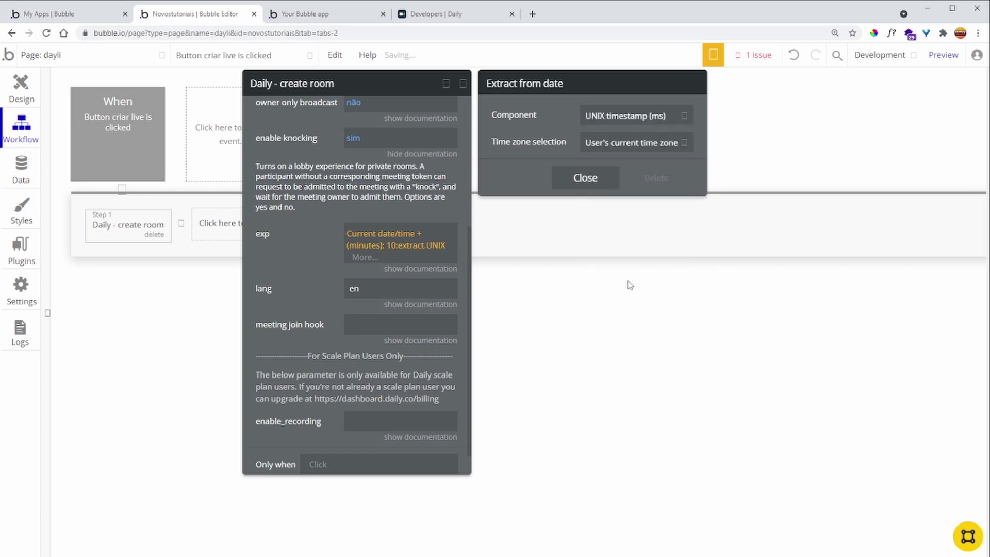
{"action": "left_click", "coordinate": [369, 258]}
{"action": "scroll", "coordinate": [393, 423], "scroll_direction": "down", "scroll_amount": 1}
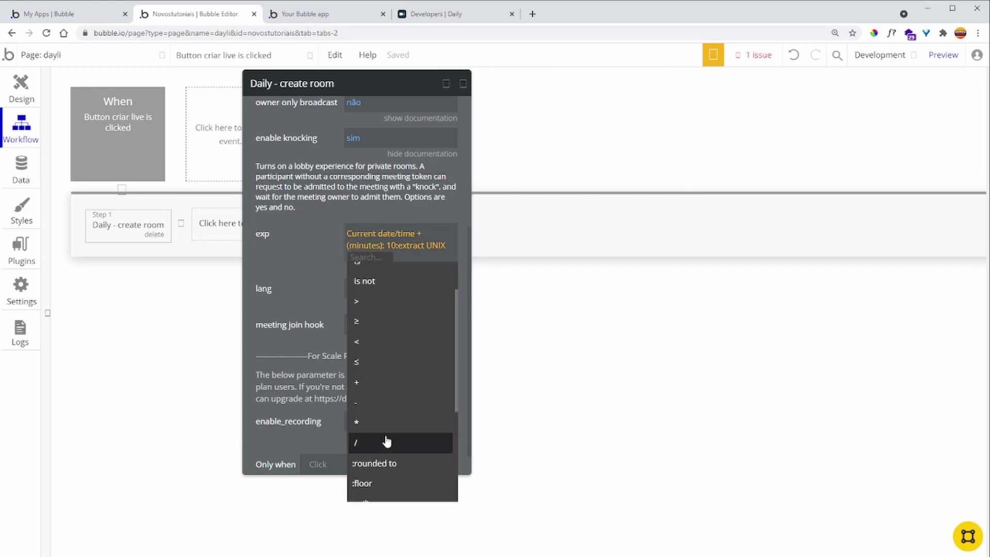
{"action": "left_click", "coordinate": [393, 441]}
{"action": "type", "text": "1000"}
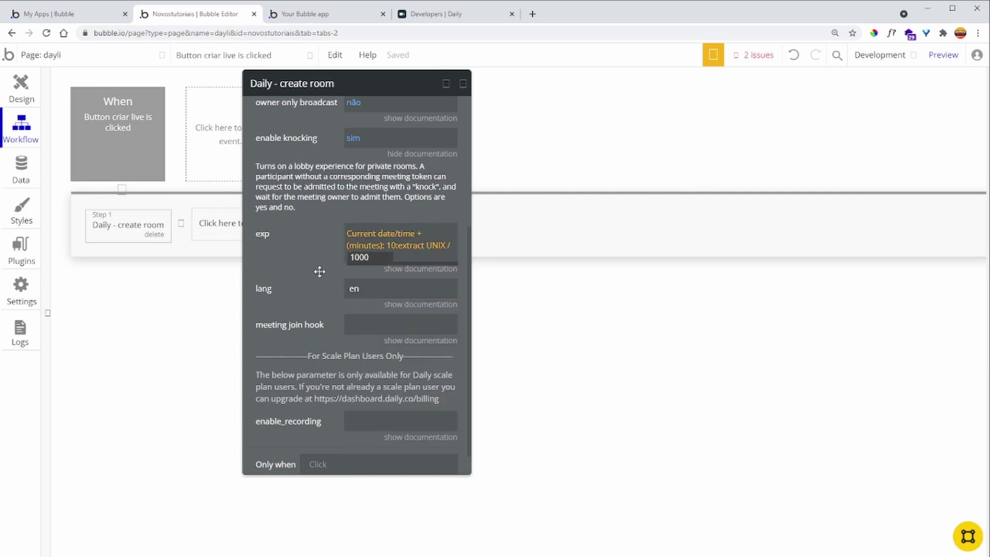
{"action": "left_click", "coordinate": [318, 272]}
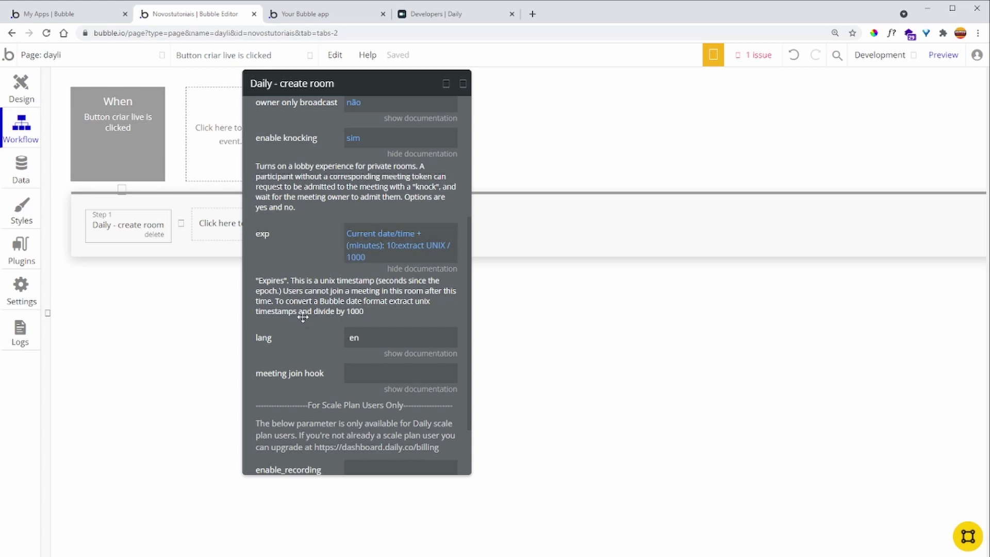
Set the create room action's lang parameter to pt and close its properties.
{"action": "scroll", "coordinate": [339, 296], "scroll_direction": "down", "scroll_amount": 1}
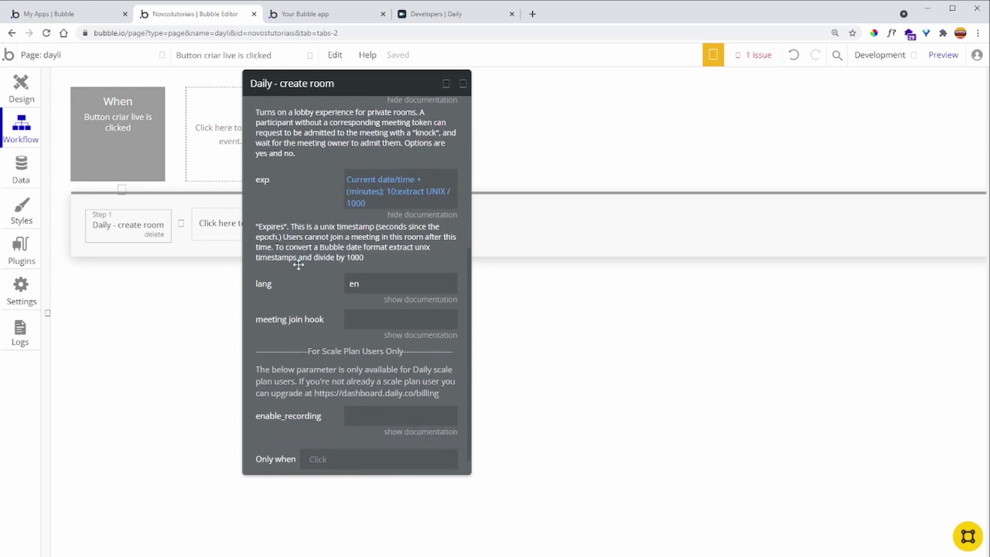
{"action": "double_click", "coordinate": [354, 283]}
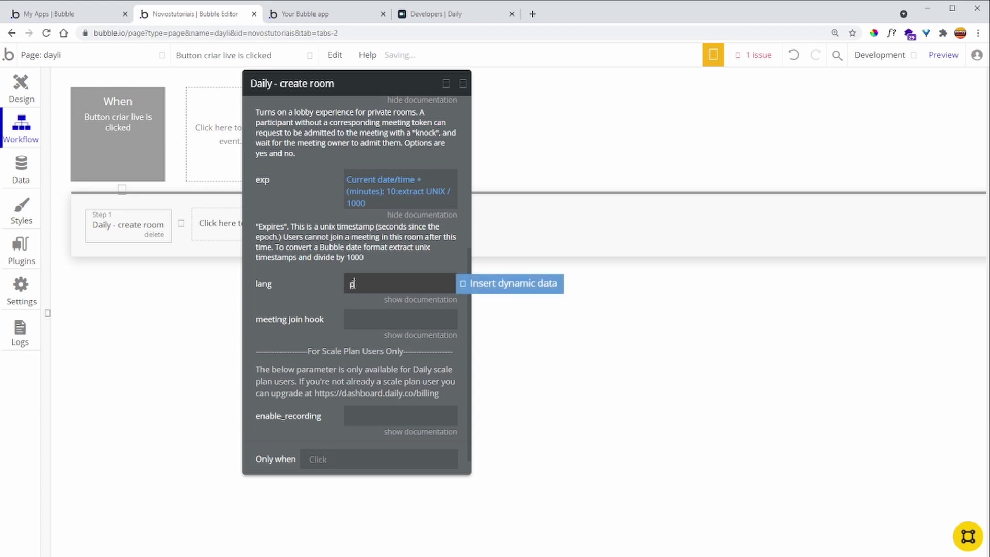
{"action": "left_click", "coordinate": [329, 288]}
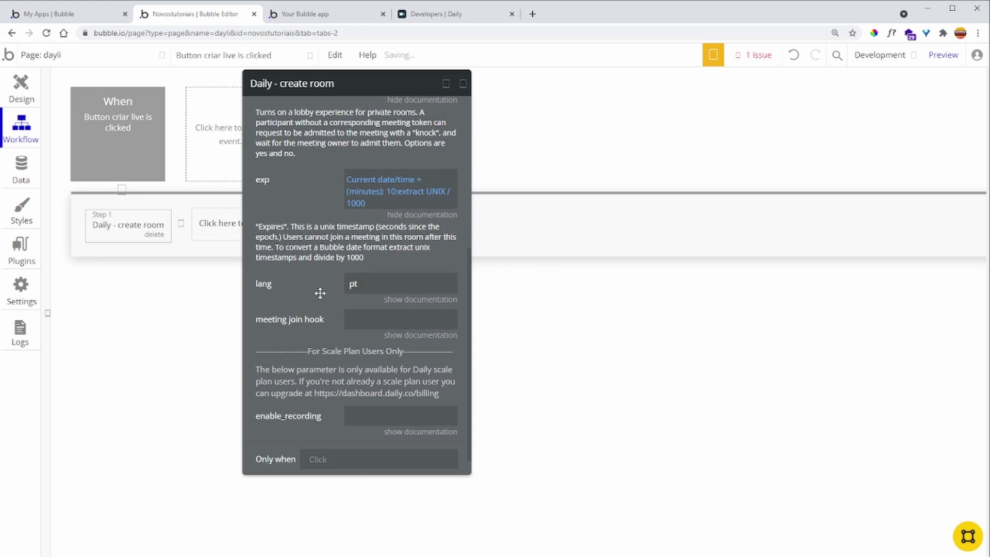
{"action": "scroll", "coordinate": [318, 281], "scroll_direction": "up", "scroll_amount": 5}
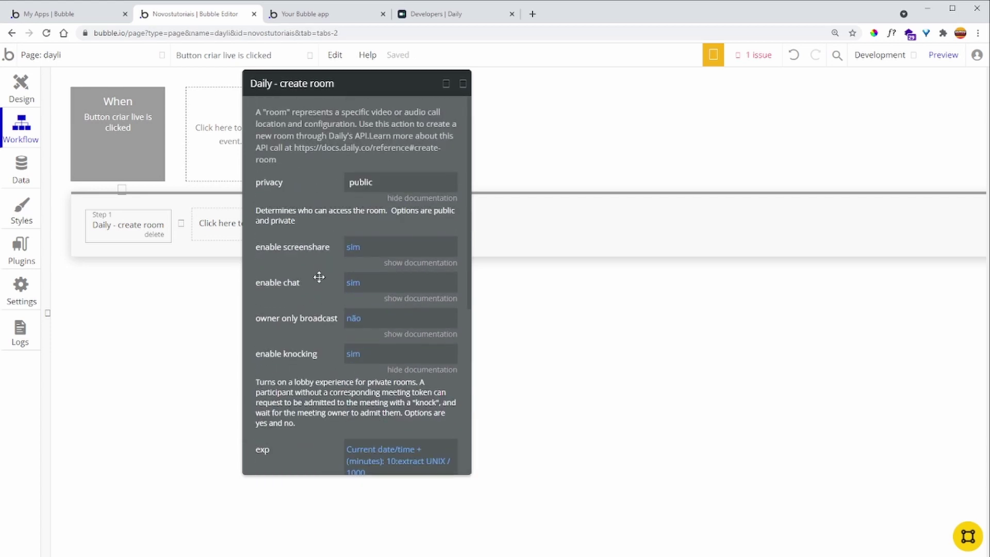
{"action": "left_click", "coordinate": [462, 85]}
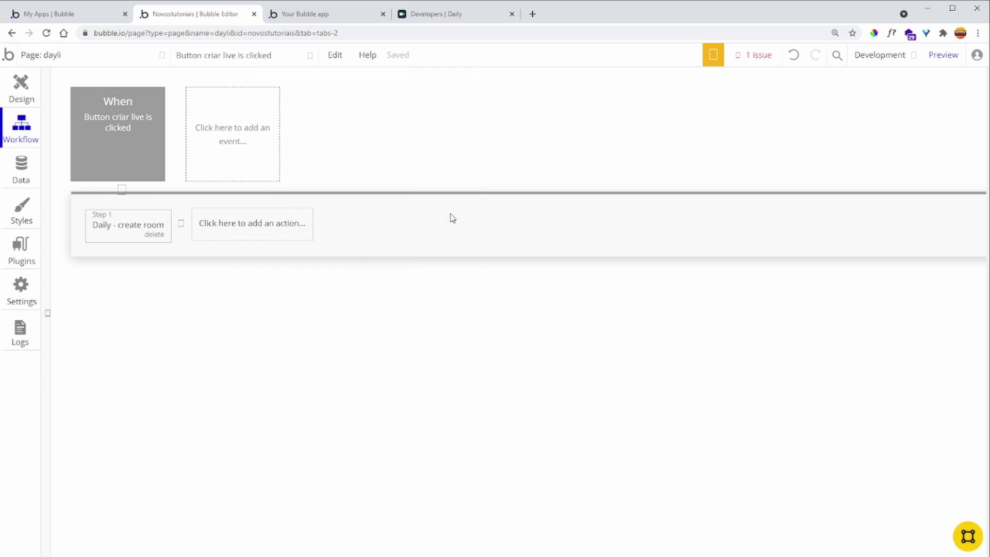
Check the fields of the salas data type, and add a Create a new thing action of type salas to the workflow.
{"action": "left_click", "coordinate": [29, 172]}
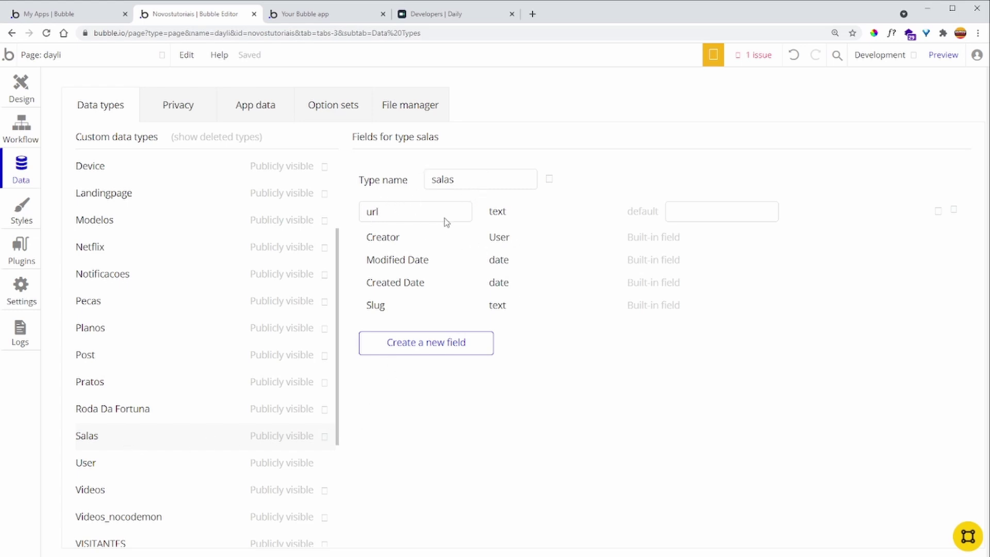
{"action": "left_click", "coordinate": [27, 137]}
{"action": "left_click", "coordinate": [263, 232]}
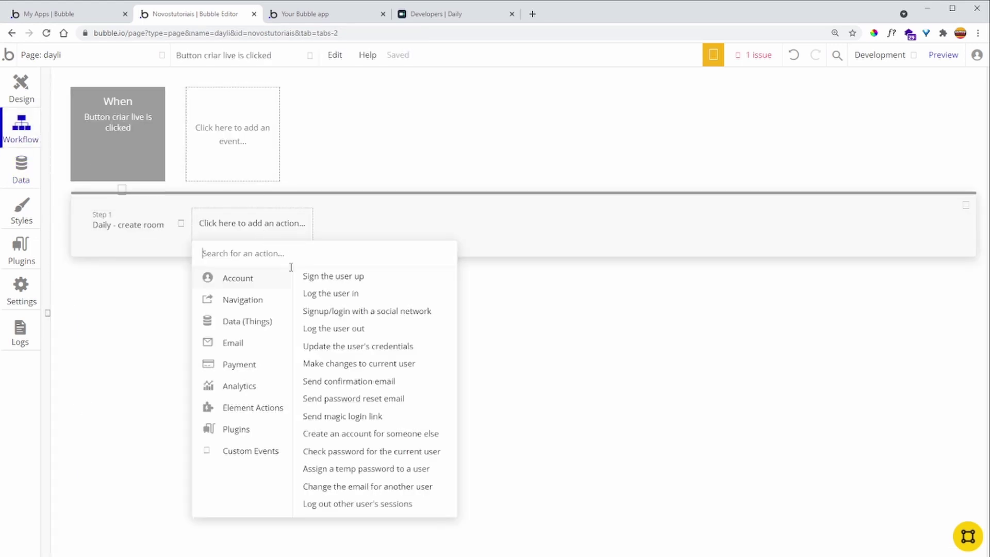
{"action": "mouse_move", "coordinate": [258, 323]}
{"action": "left_click", "coordinate": [337, 276]}
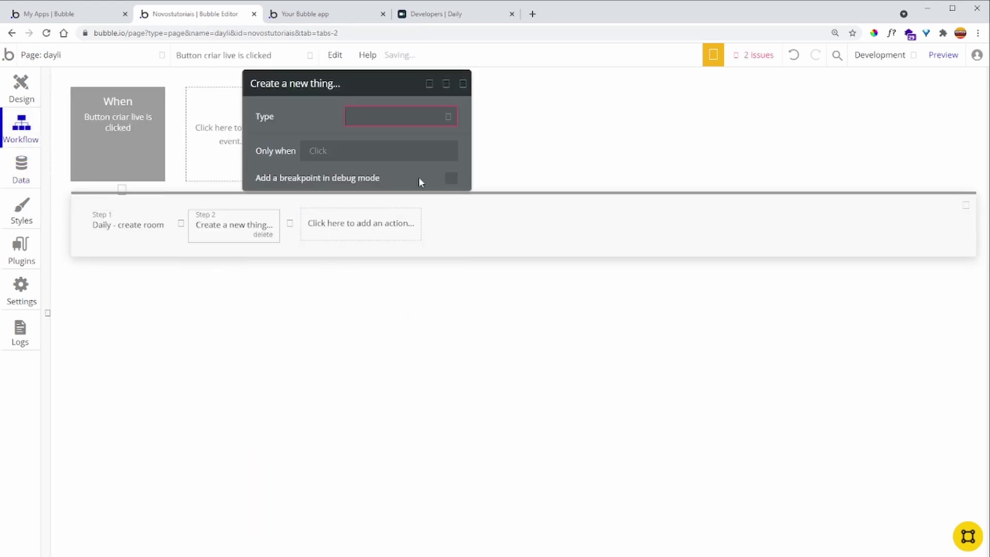
{"action": "left_click", "coordinate": [397, 116]}
{"action": "scroll", "coordinate": [413, 251], "scroll_direction": "down", "scroll_amount": 3}
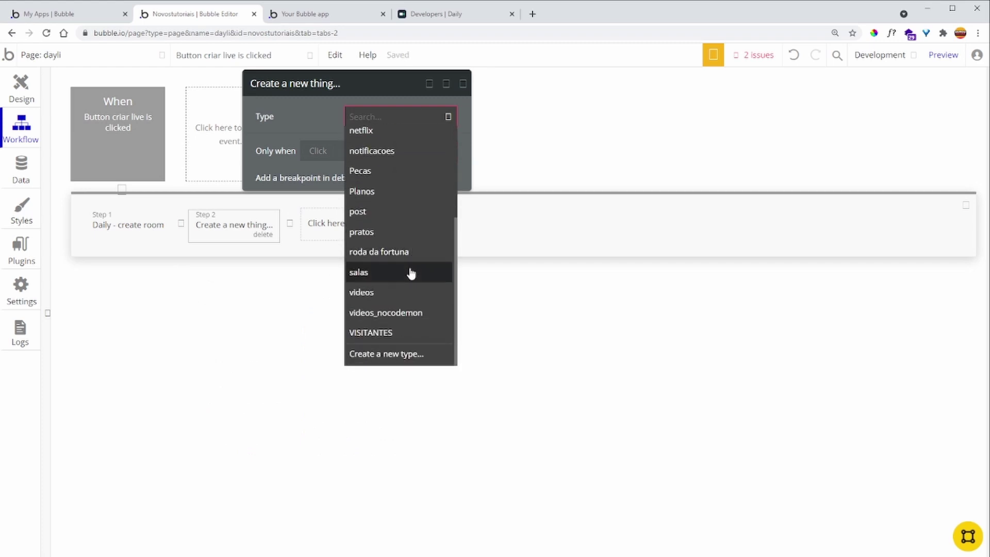
{"action": "left_click", "coordinate": [411, 273]}
Set the new salas record's url field to Result of step 1 (Daily - create room)'s url and close the action's properties.
{"action": "left_click", "coordinate": [320, 159]}
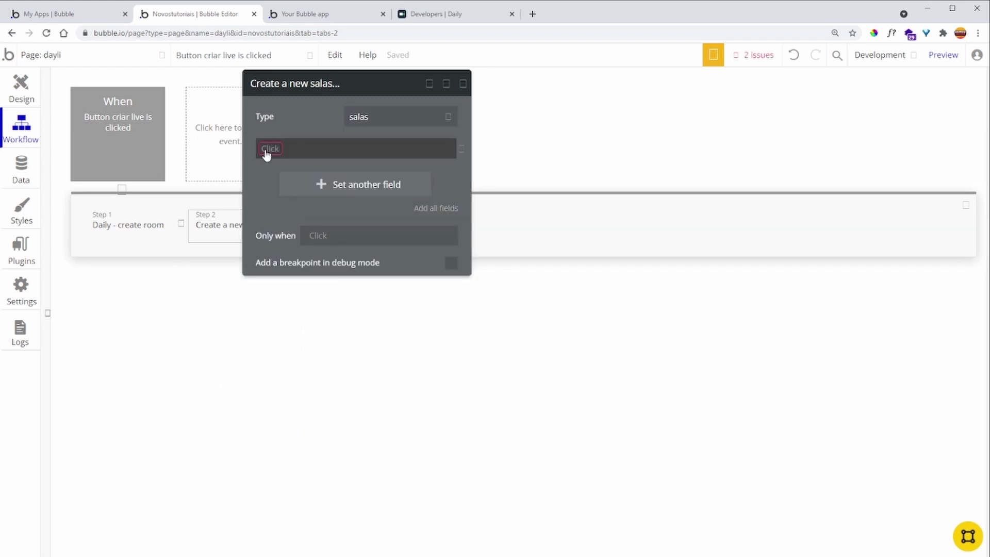
{"action": "left_click", "coordinate": [266, 152]}
{"action": "left_click", "coordinate": [283, 164]}
{"action": "left_click", "coordinate": [297, 149]}
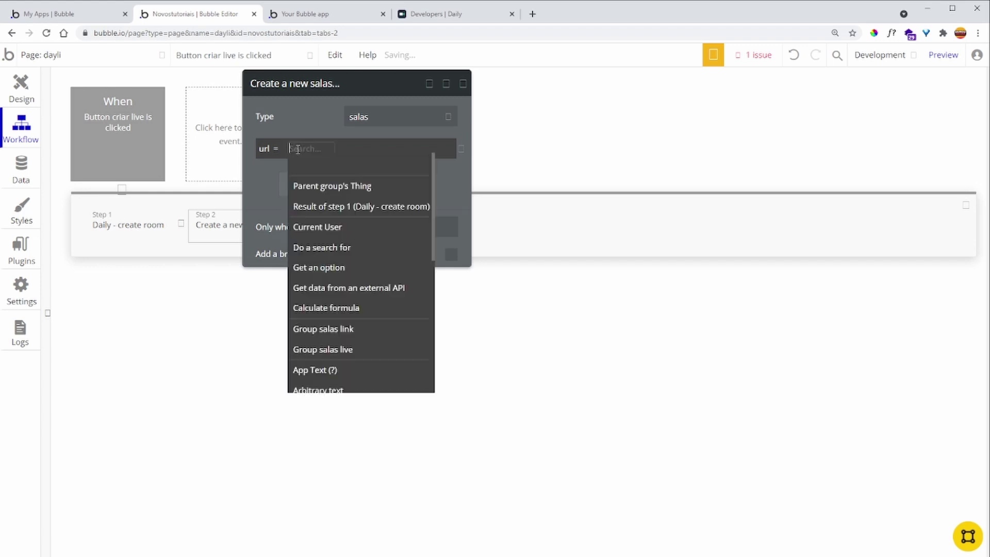
{"action": "left_click", "coordinate": [412, 206]}
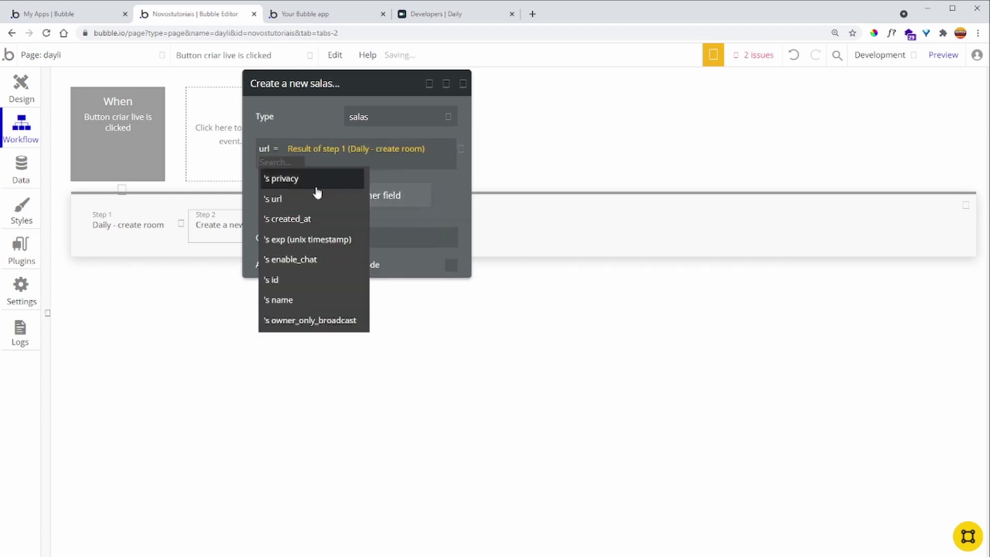
{"action": "left_click", "coordinate": [304, 200]}
{"action": "left_click_drag", "start_coordinate": [450, 196], "coordinate": [564, 221]}
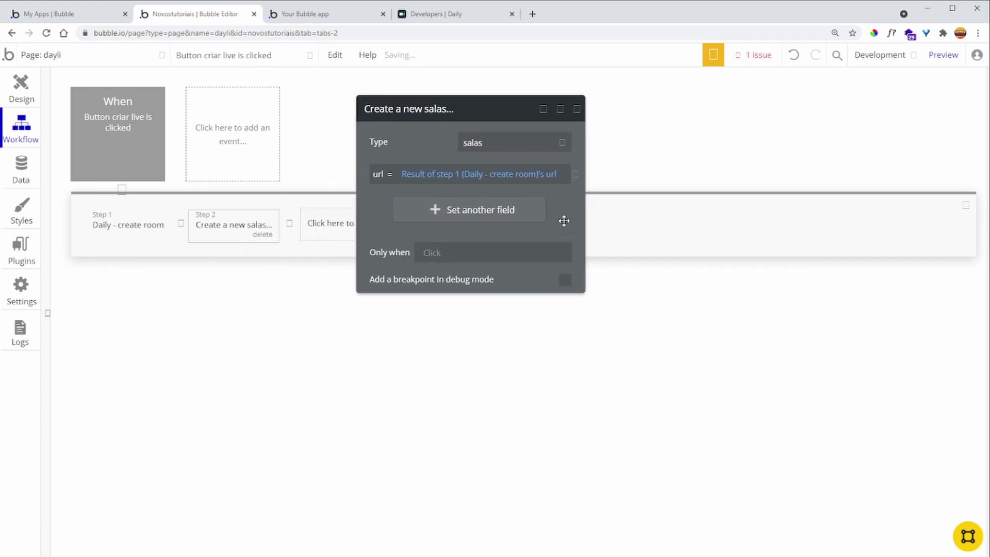
{"action": "left_click", "coordinate": [576, 109]}
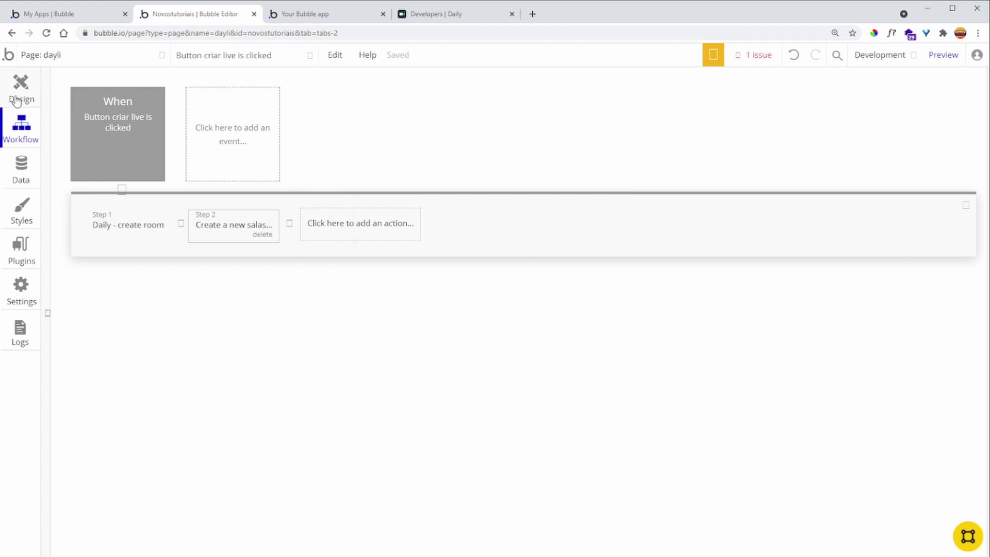
Center the room link text below the 'criar live' button horizontally within its group on the page design.
{"action": "left_click", "coordinate": [108, 227]}
{"action": "left_click", "coordinate": [234, 227]}
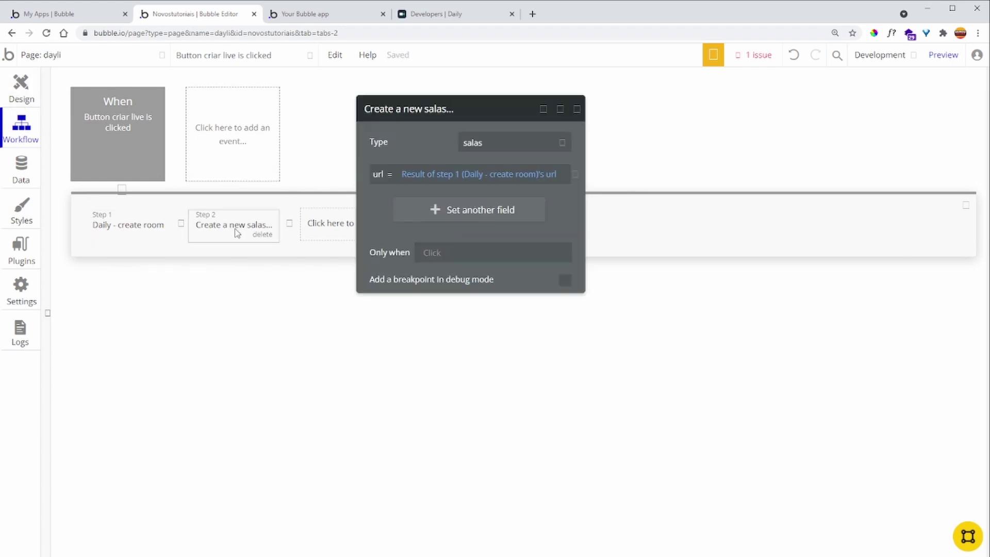
{"action": "left_click", "coordinate": [24, 85]}
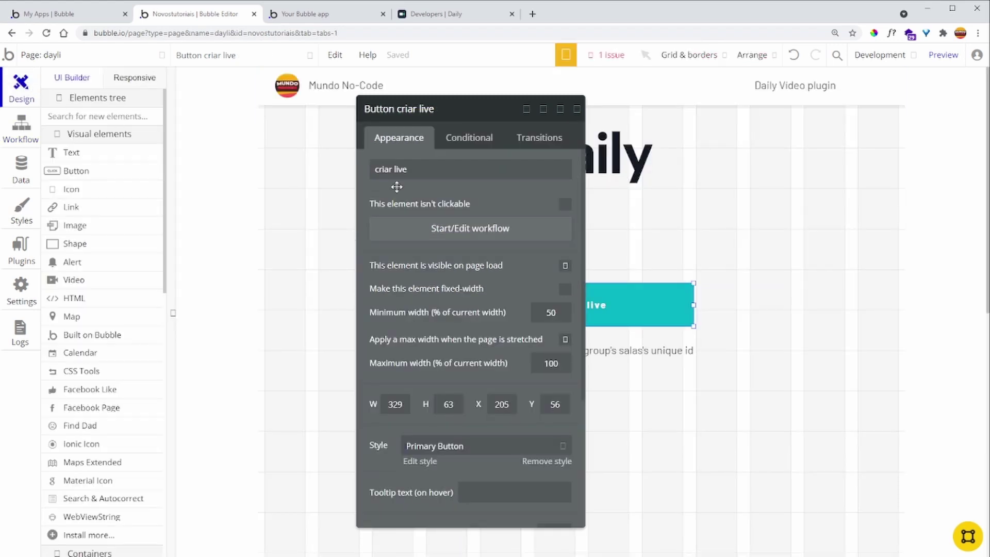
{"action": "left_click_drag", "start_coordinate": [501, 187], "coordinate": [307, 167]}
{"action": "left_click", "coordinate": [371, 101]}
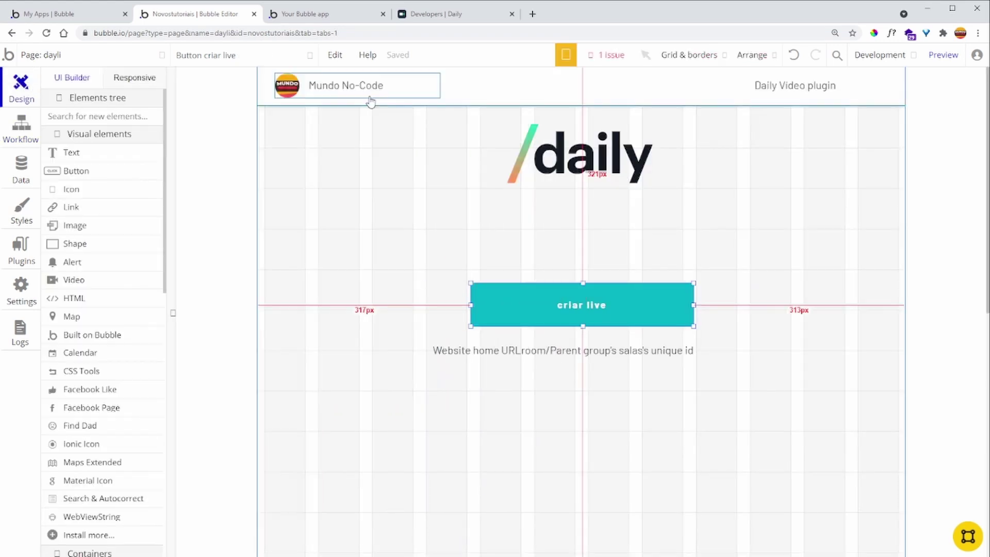
{"action": "left_click", "coordinate": [472, 374]}
{"action": "left_click", "coordinate": [526, 355]}
{"action": "right_click", "coordinate": [530, 359]}
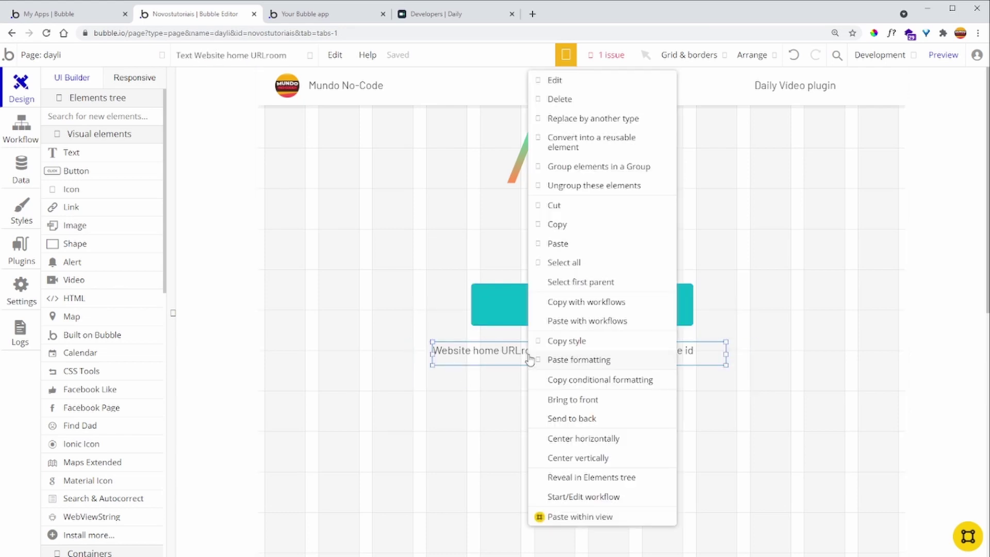
{"action": "left_click", "coordinate": [593, 439]}
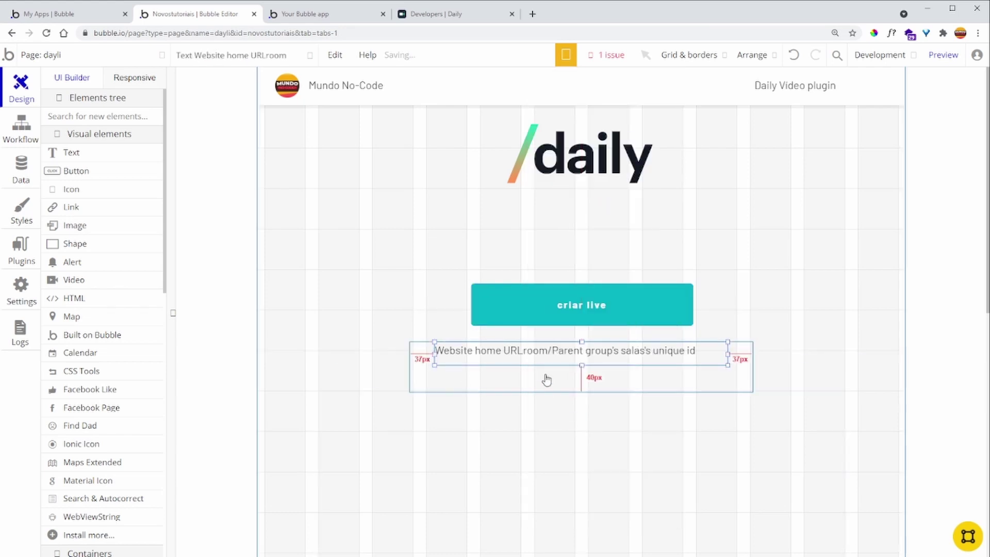
Examine the room link text's dynamic expression and compare it with the link displayed in the page preview.
{"action": "double_click", "coordinate": [513, 357]}
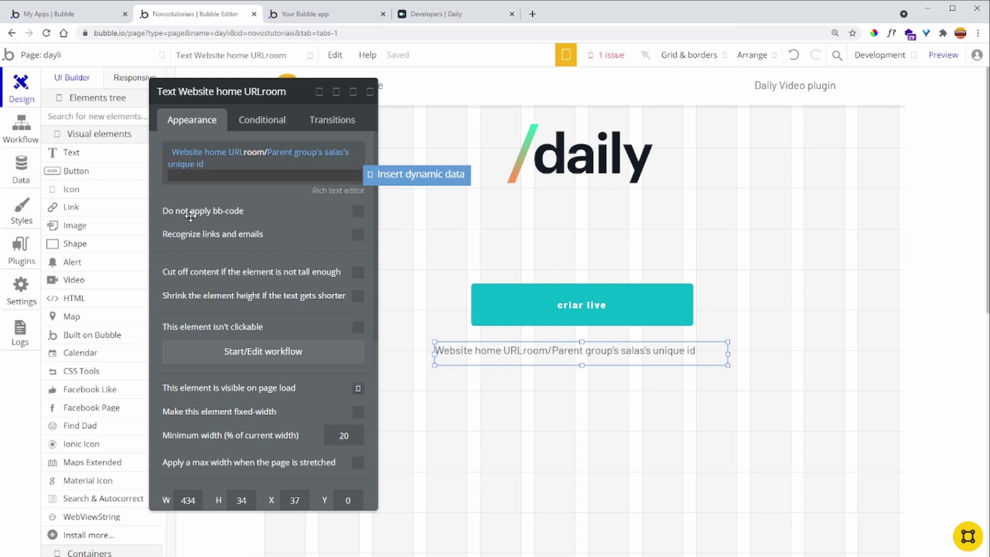
{"action": "left_click", "coordinate": [319, 14]}
{"action": "left_click_drag", "start_coordinate": [375, 268], "coordinate": [545, 282]}
{"action": "left_click", "coordinate": [372, 269]}
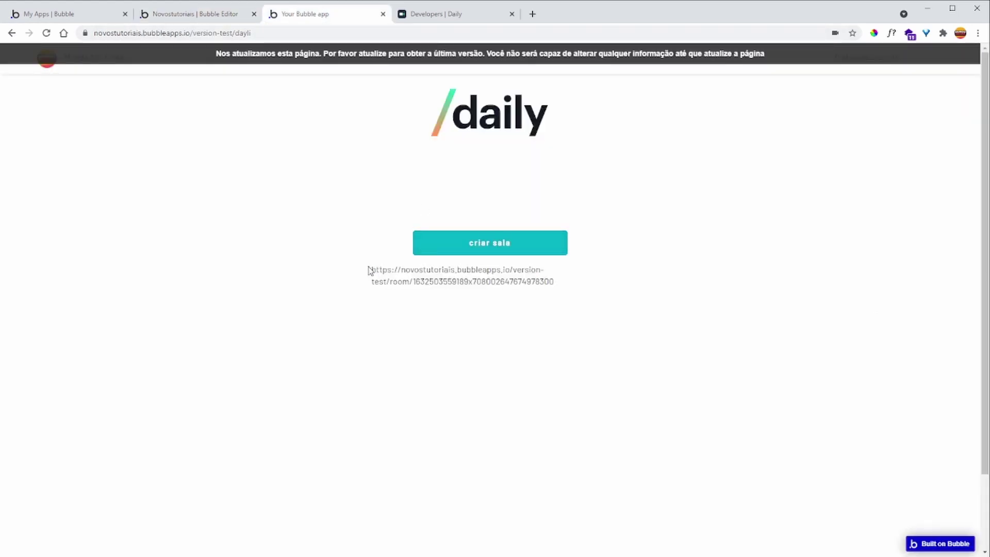
{"action": "left_click", "coordinate": [183, 14]}
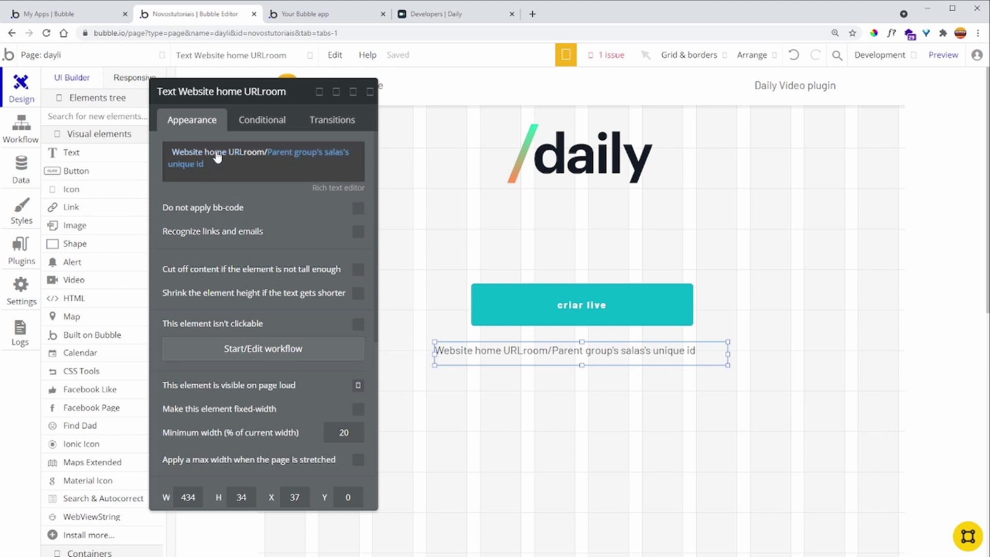
{"action": "left_click_drag", "start_coordinate": [171, 151], "coordinate": [202, 164]}
{"action": "left_click", "coordinate": [268, 181]}
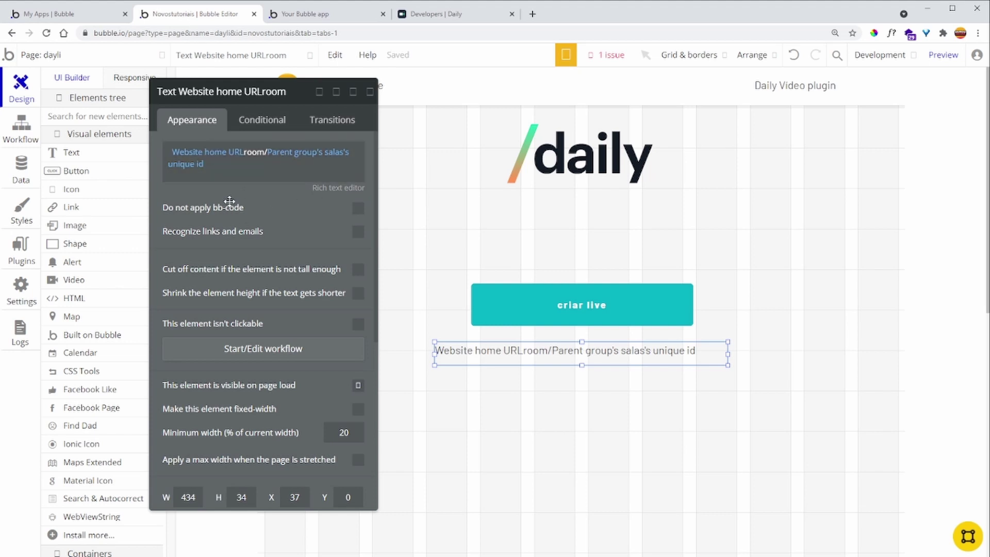
{"action": "left_click", "coordinate": [200, 179]}
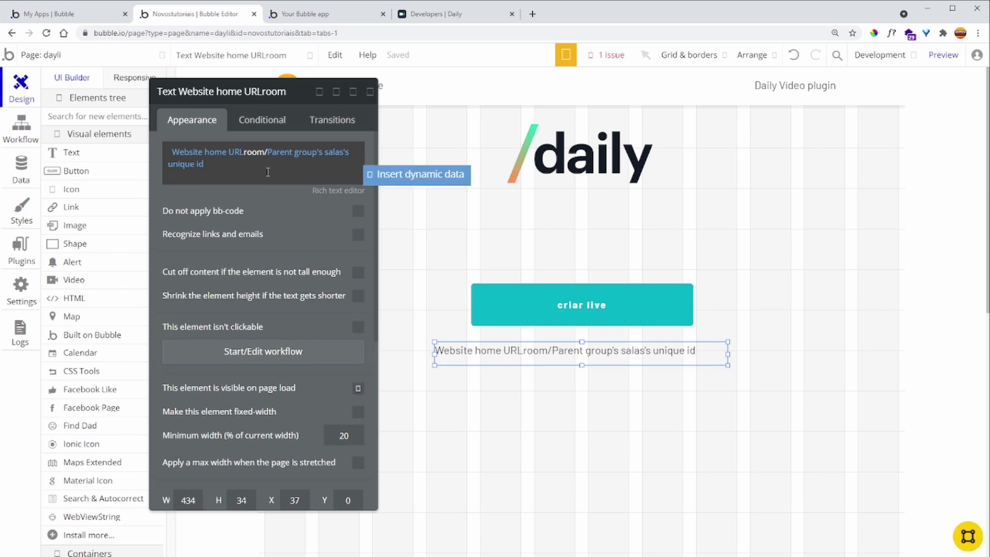
{"action": "left_click", "coordinate": [389, 175]}
{"action": "type", "text": "we"}
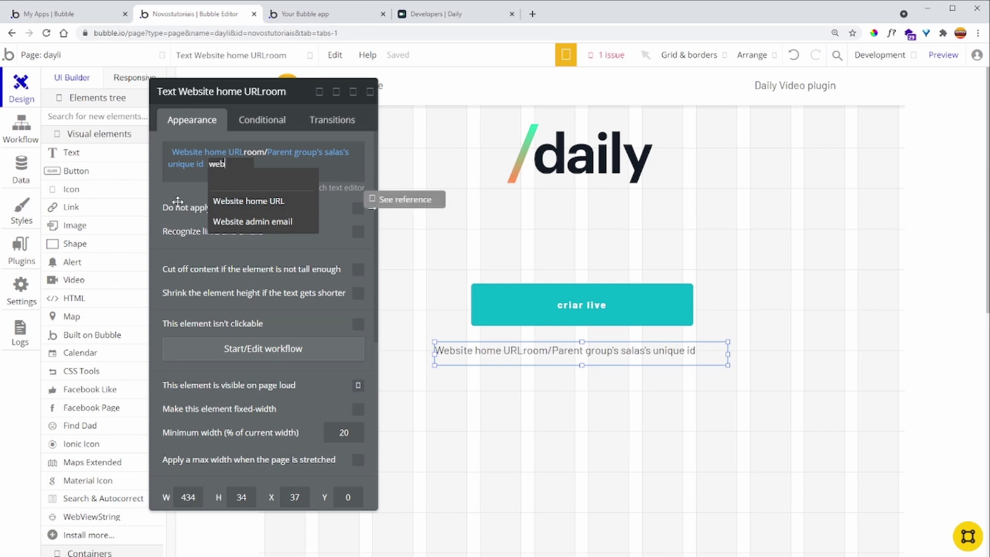
{"action": "key", "text": "BackSpace"}
{"action": "key", "text": "BackSpace"}
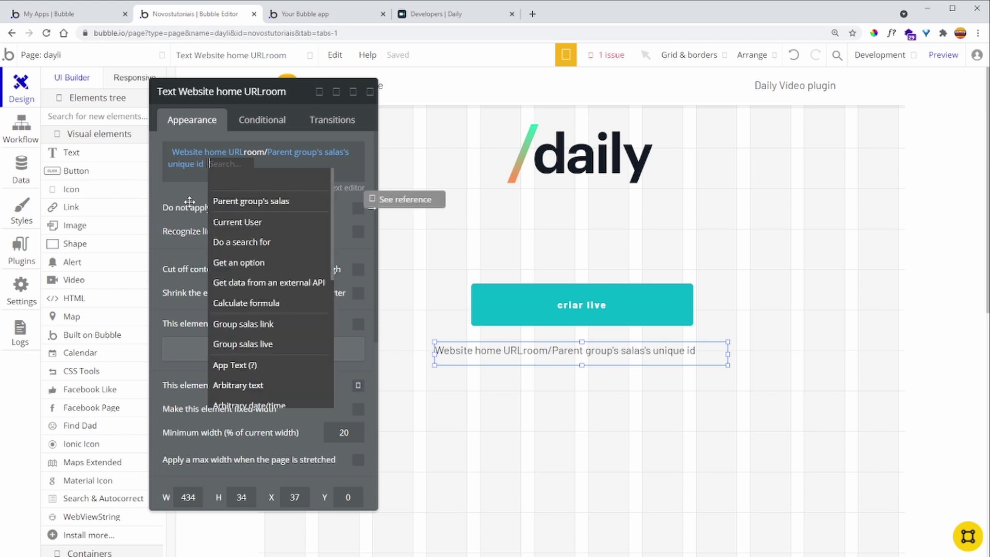
{"action": "left_click", "coordinate": [190, 201]}
Review the room link text's expression and its parent group's type of content, and close the group's properties.
{"action": "mouse_move", "coordinate": [257, 158]}
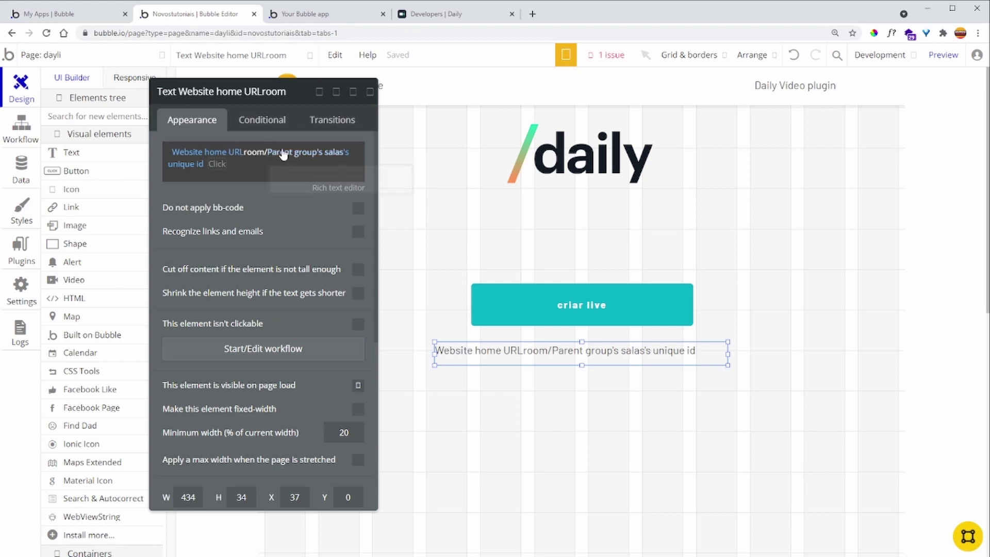
{"action": "mouse_move", "coordinate": [310, 157]}
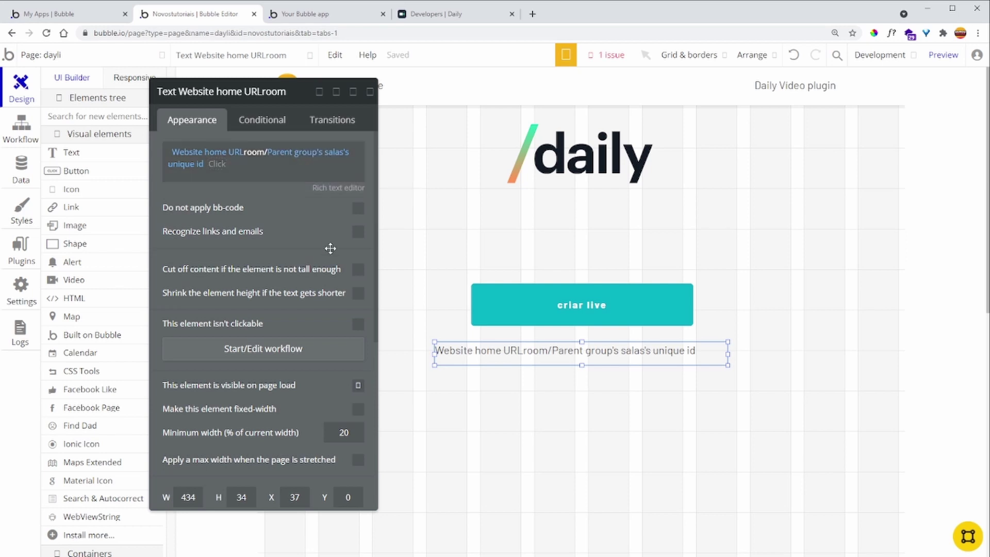
{"action": "left_click", "coordinate": [486, 380]}
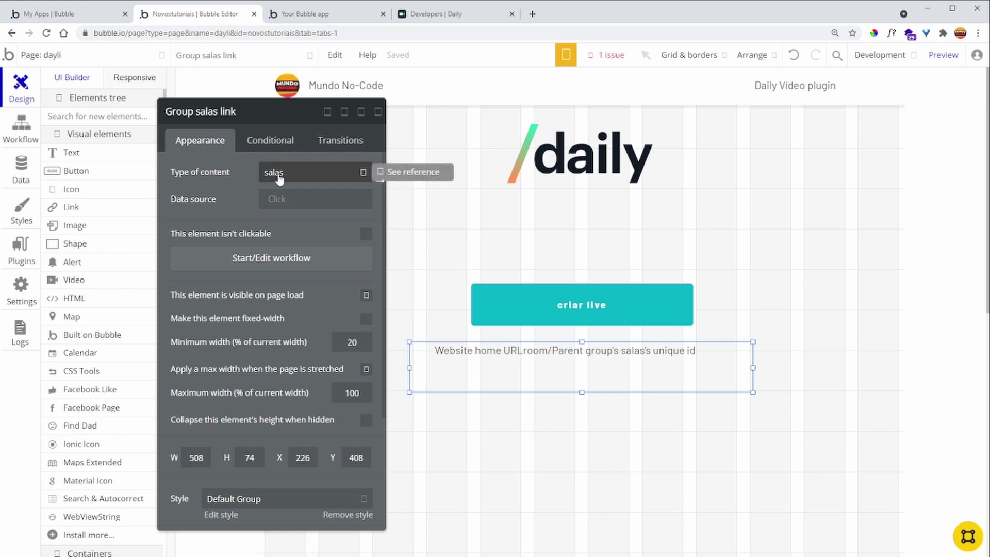
{"action": "left_click", "coordinate": [495, 353]}
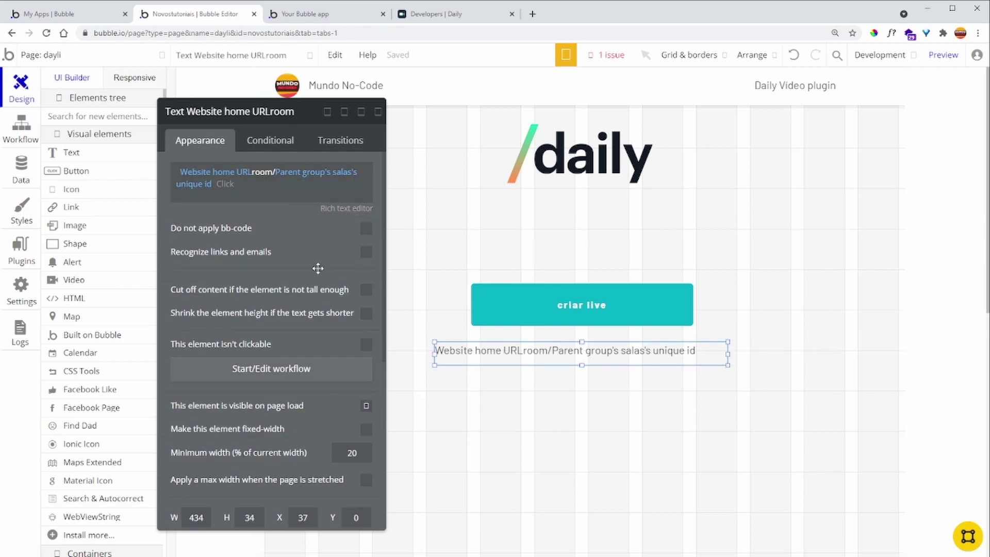
{"action": "left_click", "coordinate": [500, 380]}
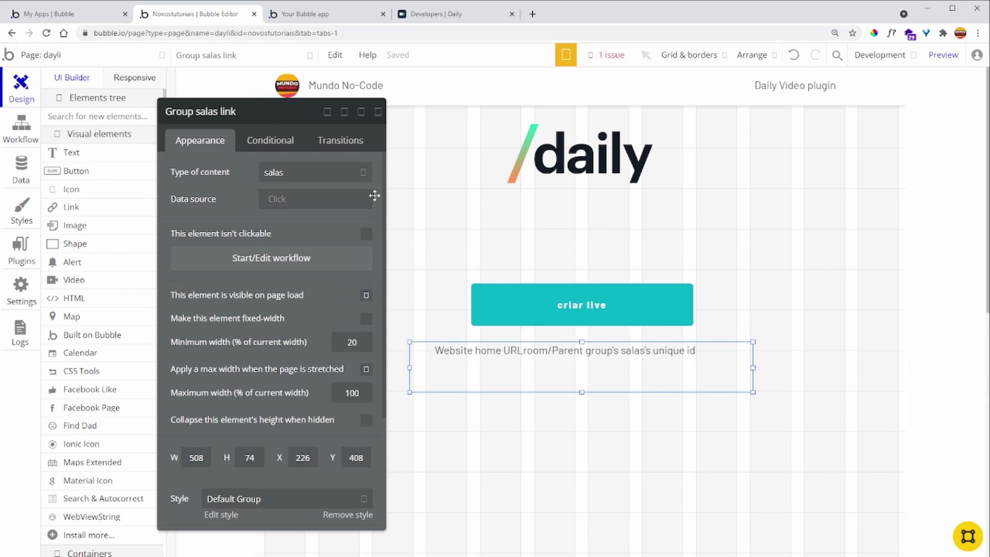
{"action": "left_click", "coordinate": [378, 116]}
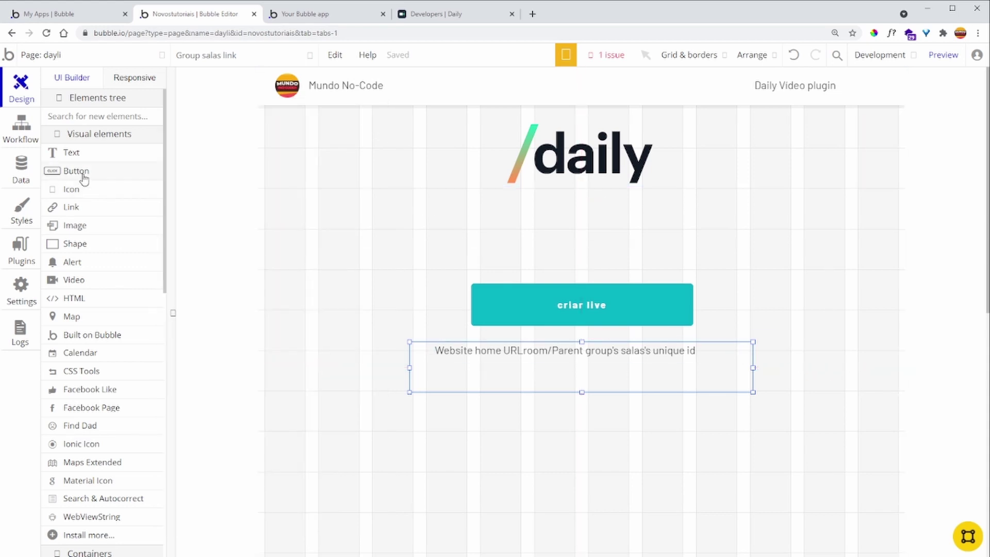
Add a Display data action to the 'criar live' workflow with Group salas link as its element.
{"action": "left_click", "coordinate": [23, 129]}
{"action": "left_click", "coordinate": [378, 112]}
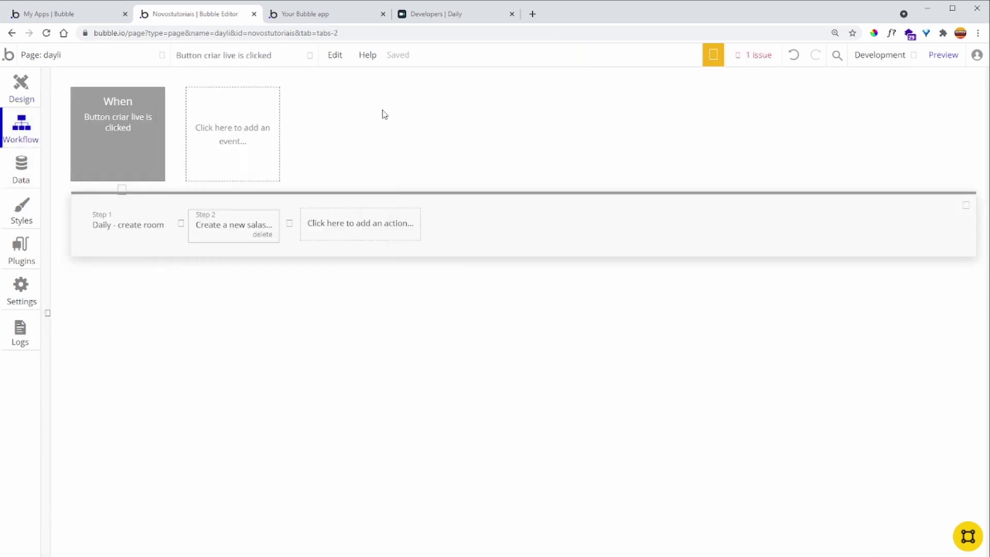
{"action": "left_click", "coordinate": [341, 225]}
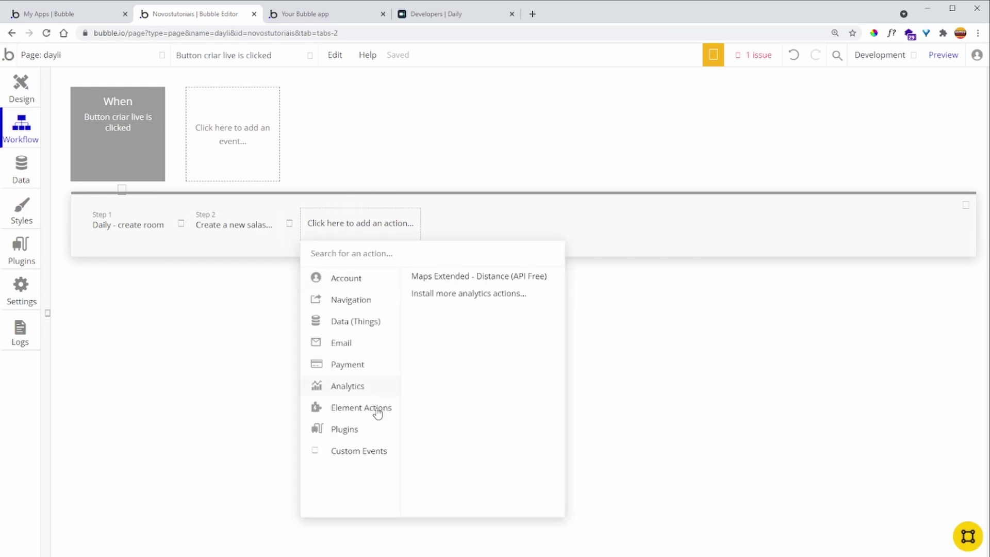
{"action": "mouse_move", "coordinate": [377, 412]}
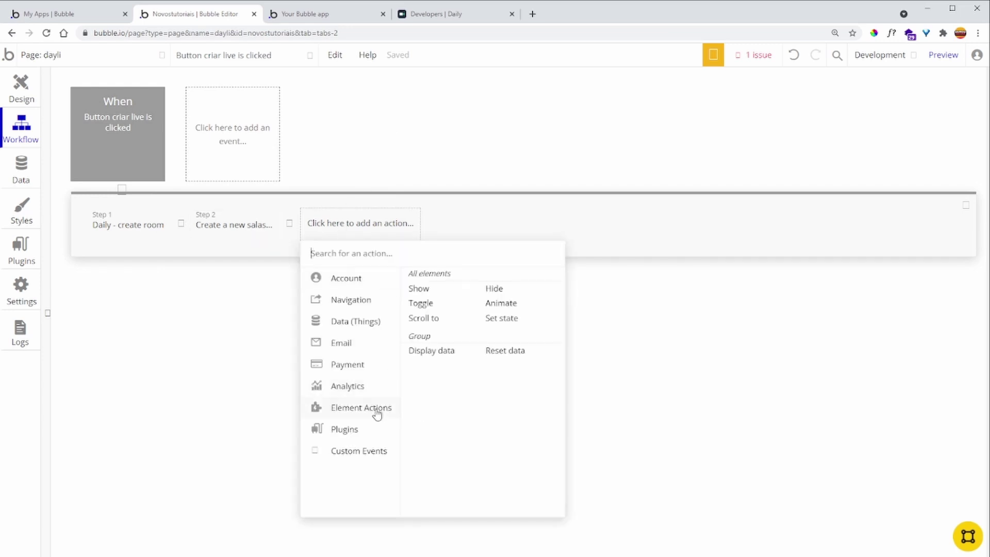
{"action": "left_click", "coordinate": [443, 352]}
{"action": "left_click", "coordinate": [321, 143]}
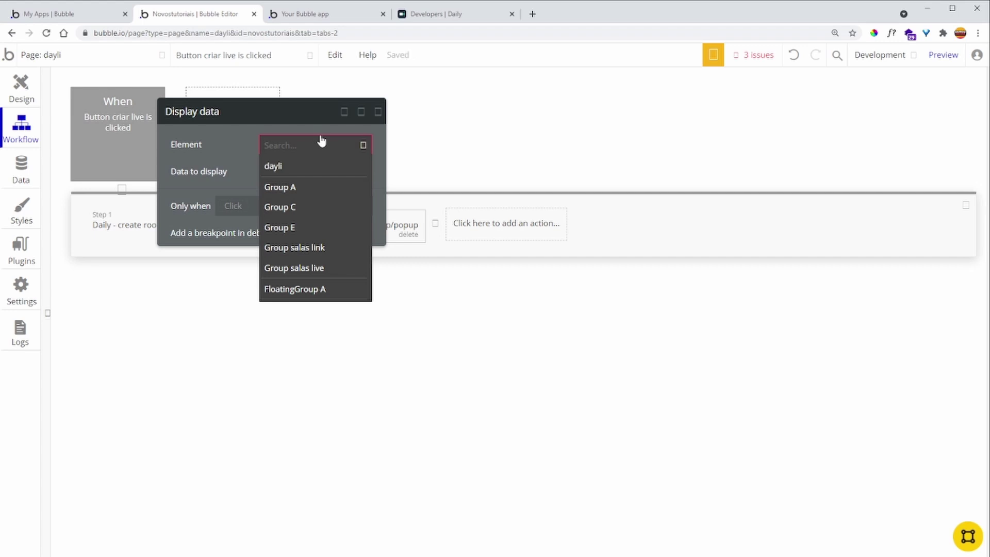
{"action": "left_click", "coordinate": [328, 250]}
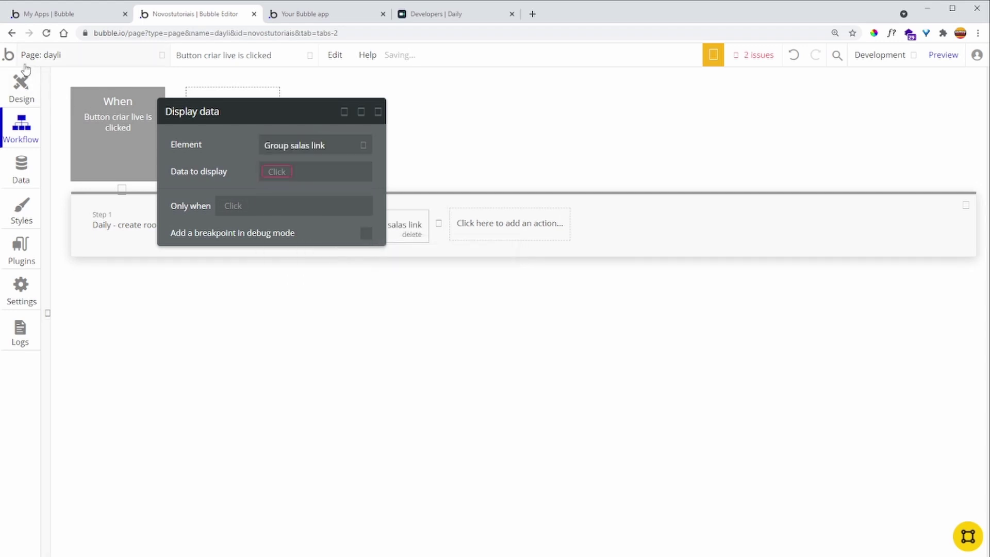
Set the Group salas link display action's data to the result of step 2, the newly created salas record.
{"action": "left_click", "coordinate": [21, 86]}
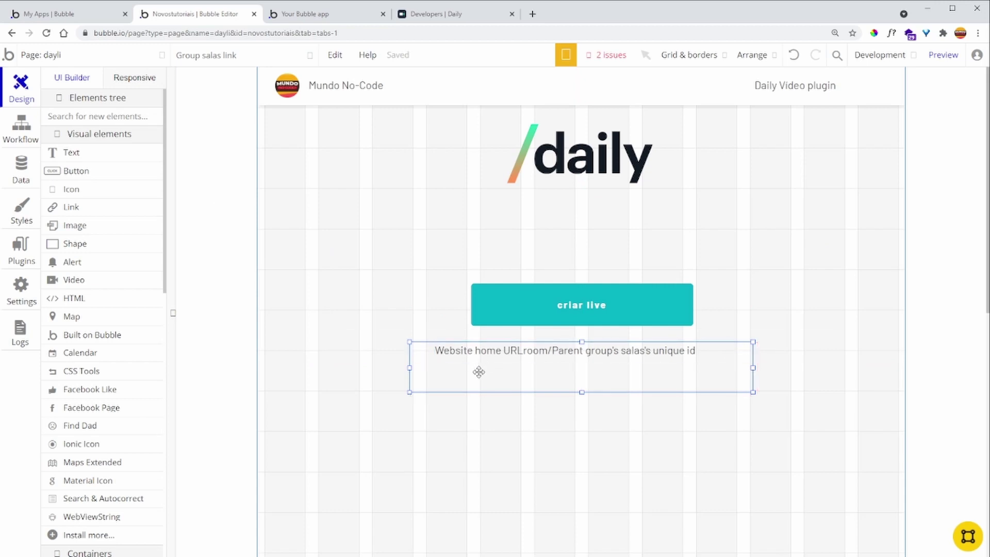
{"action": "left_click", "coordinate": [21, 126]}
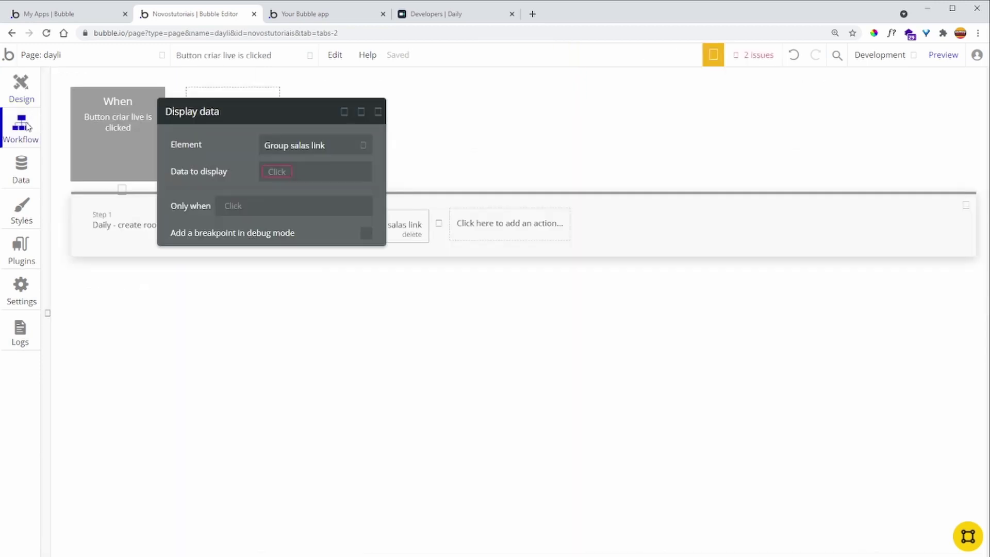
{"action": "left_click", "coordinate": [291, 172]}
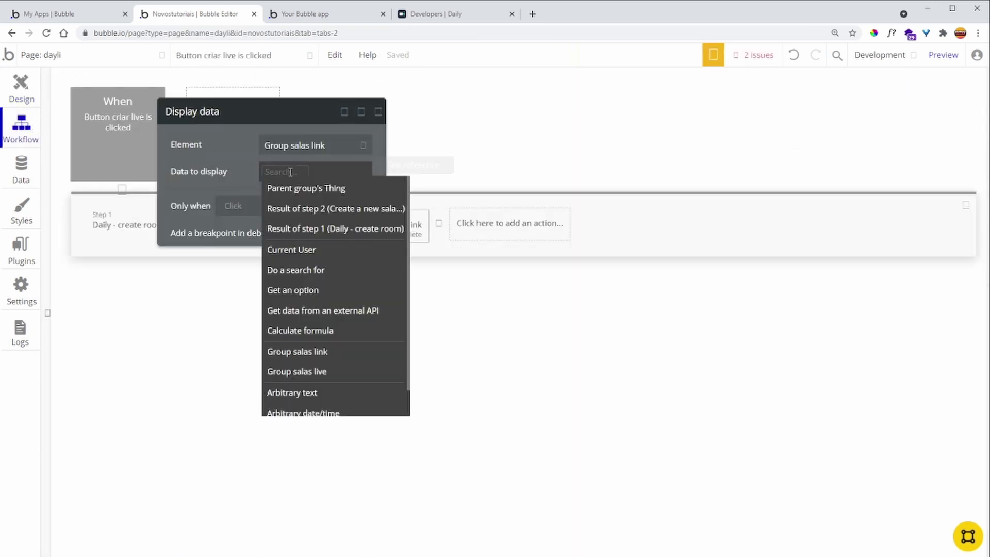
{"action": "left_click", "coordinate": [336, 208]}
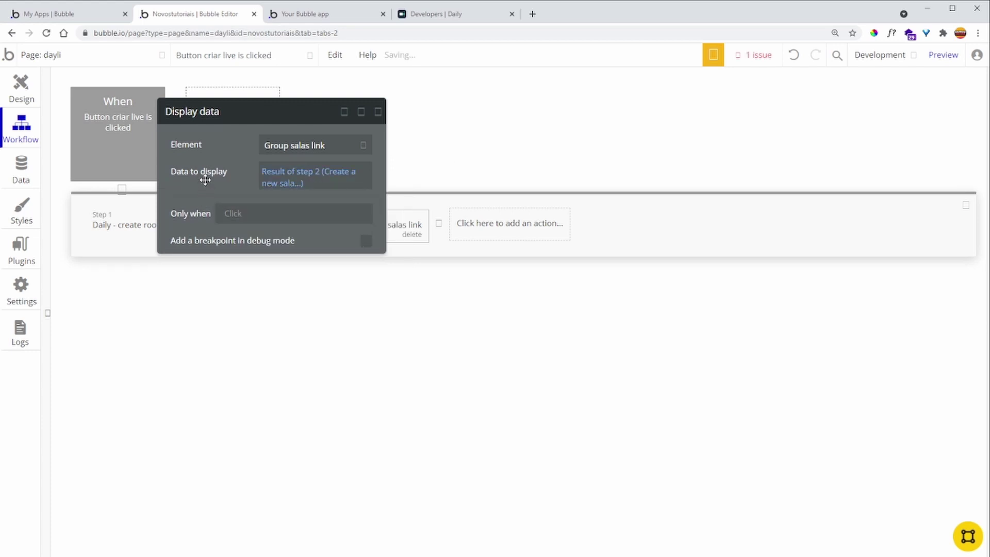
{"action": "left_click_drag", "start_coordinate": [206, 179], "coordinate": [391, 144]}
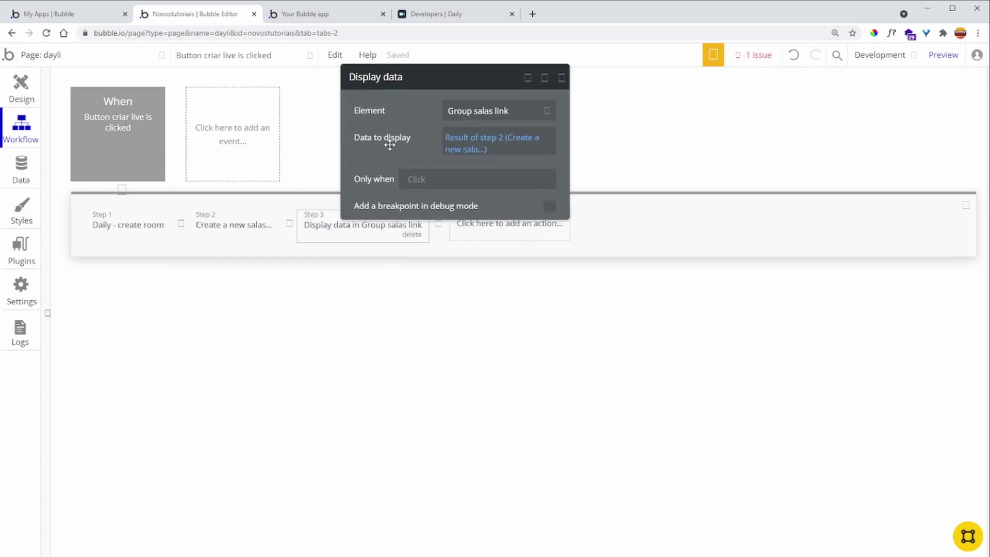
Review the Create a new salas and Display data actions, and compare them with the room link text's dynamic expression.
{"action": "left_click", "coordinate": [243, 233]}
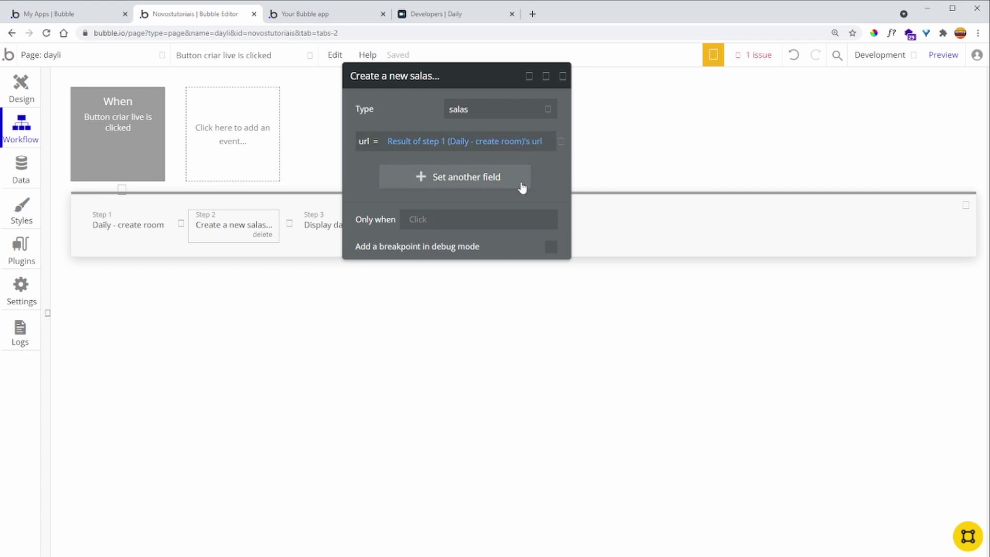
{"action": "left_click", "coordinate": [314, 235]}
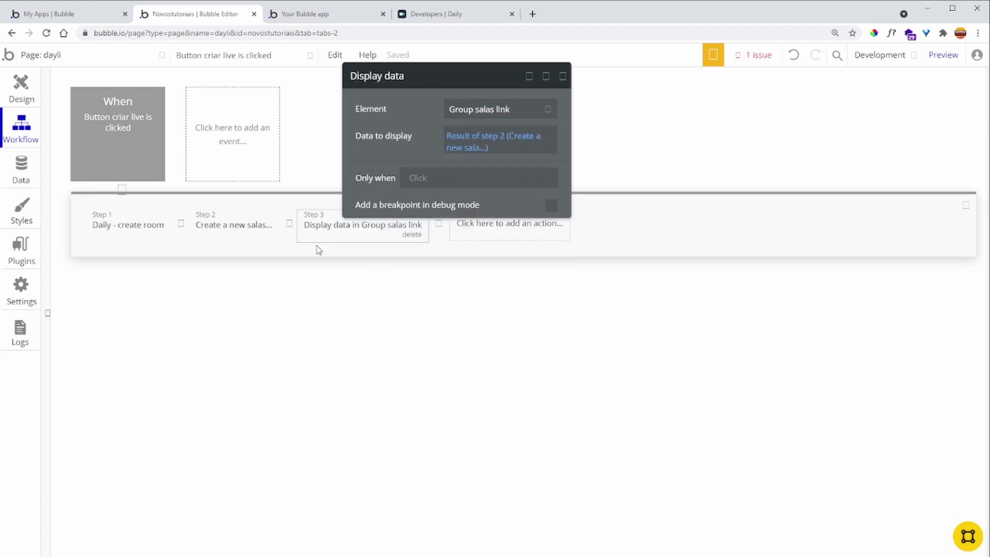
{"action": "left_click", "coordinate": [11, 92]}
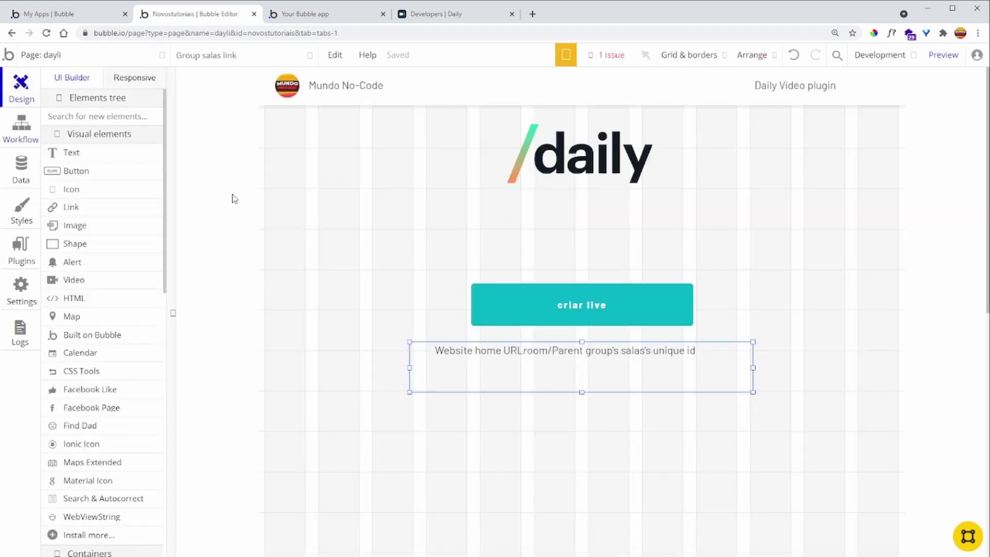
{"action": "left_click", "coordinate": [525, 359]}
{"action": "double_click", "coordinate": [525, 359]}
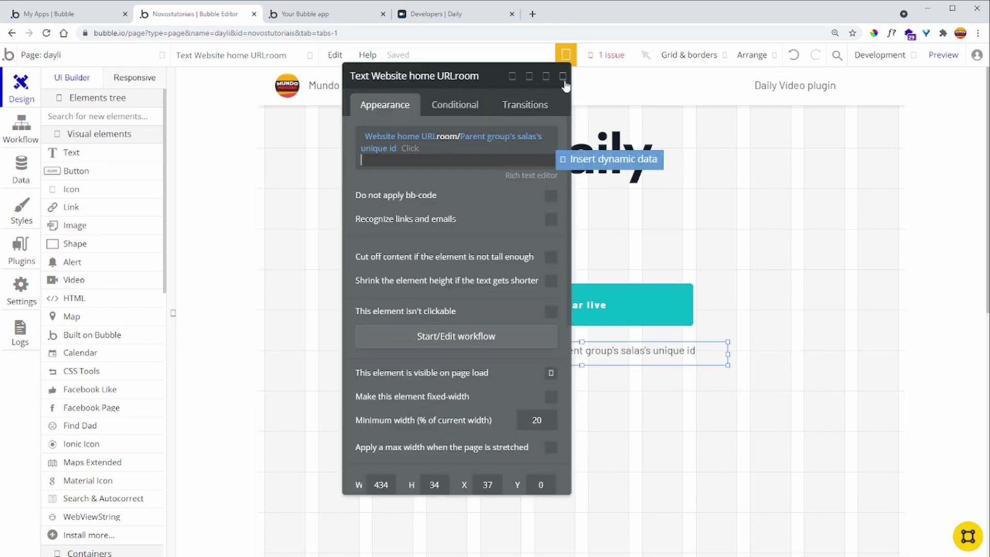
{"action": "left_click", "coordinate": [563, 77]}
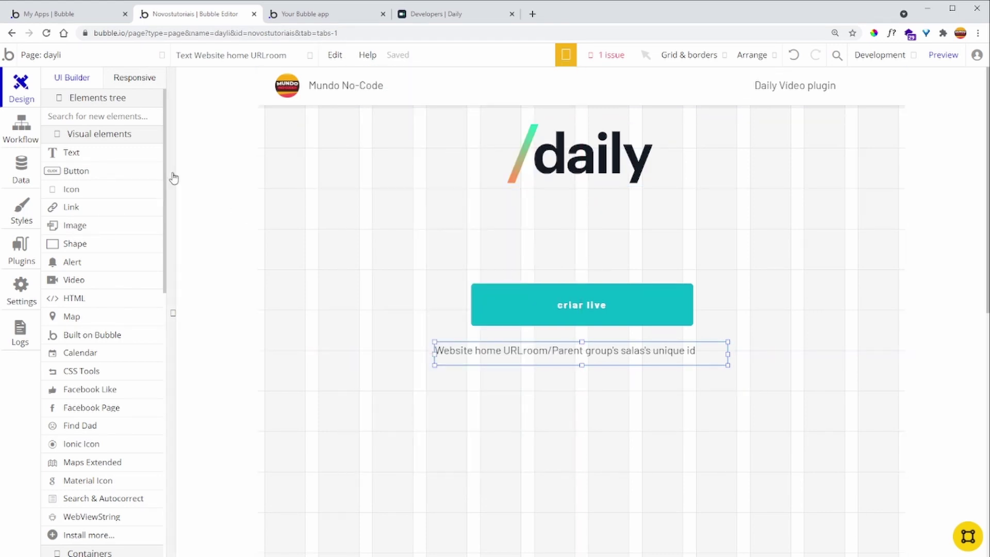
Check Group salas live's type of content and data source, and compare the page layout with the 'criar live' workflow.
{"action": "scroll", "coordinate": [402, 303], "scroll_direction": "down", "scroll_amount": 2}
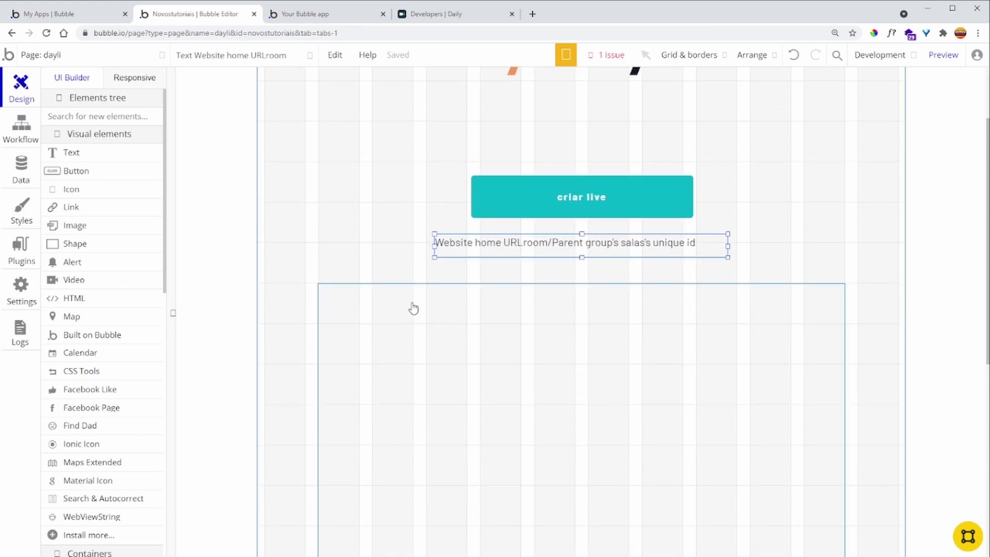
{"action": "left_click", "coordinate": [433, 341]}
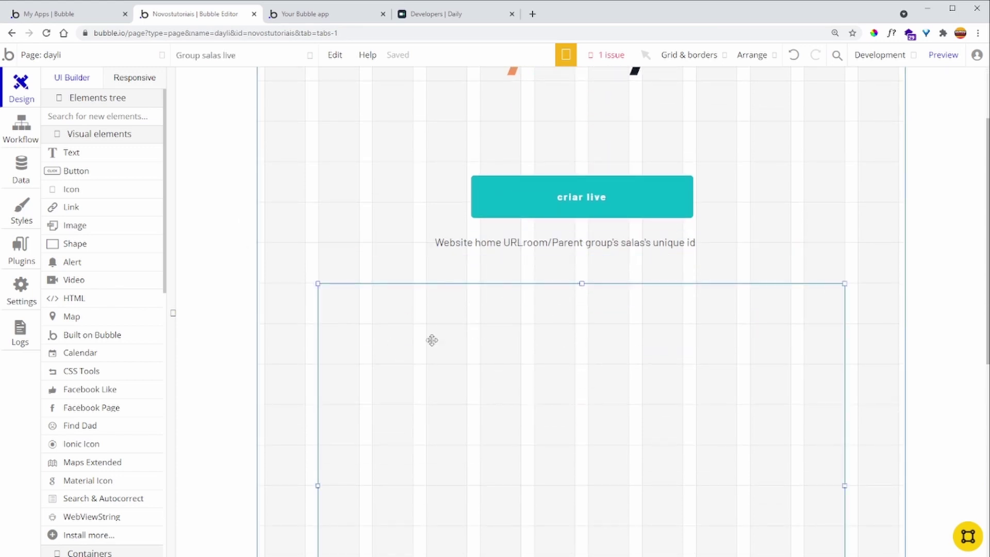
{"action": "double_click", "coordinate": [431, 331]}
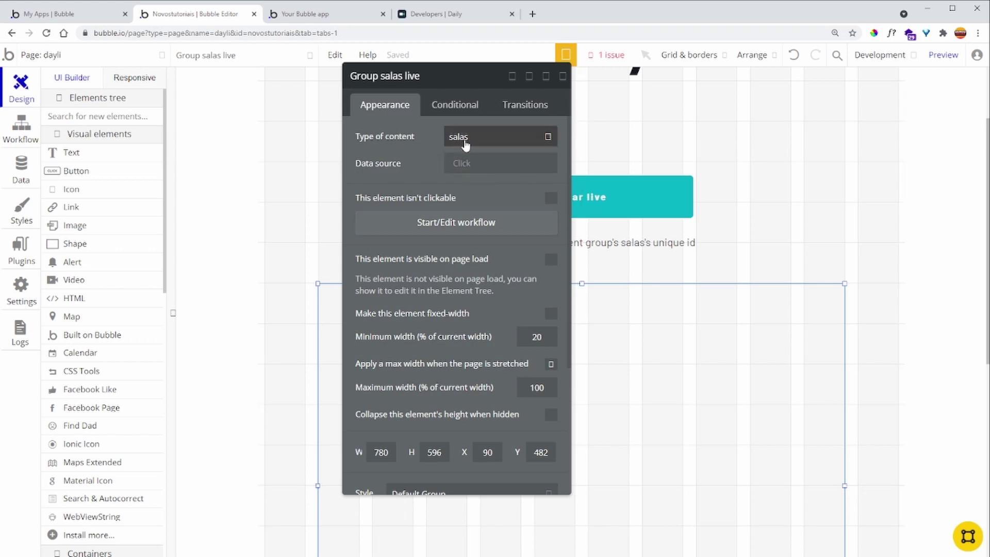
{"action": "left_click_drag", "start_coordinate": [421, 147], "coordinate": [331, 159]}
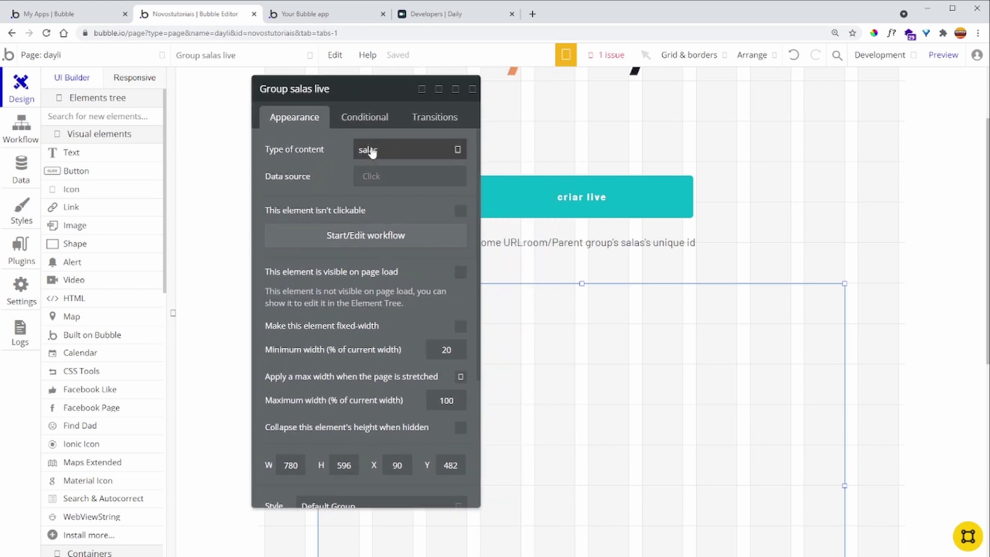
{"action": "left_click", "coordinate": [472, 89]}
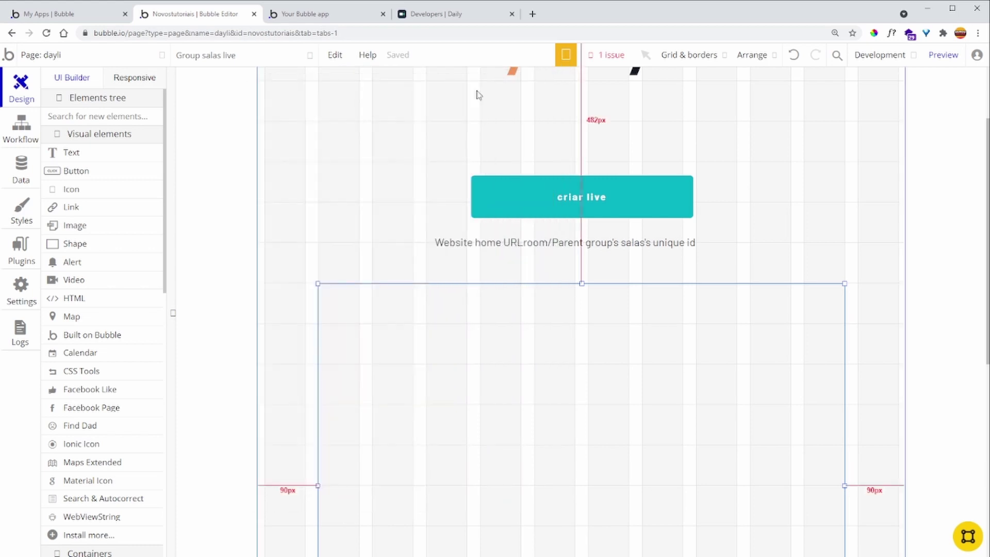
{"action": "left_click", "coordinate": [15, 131]}
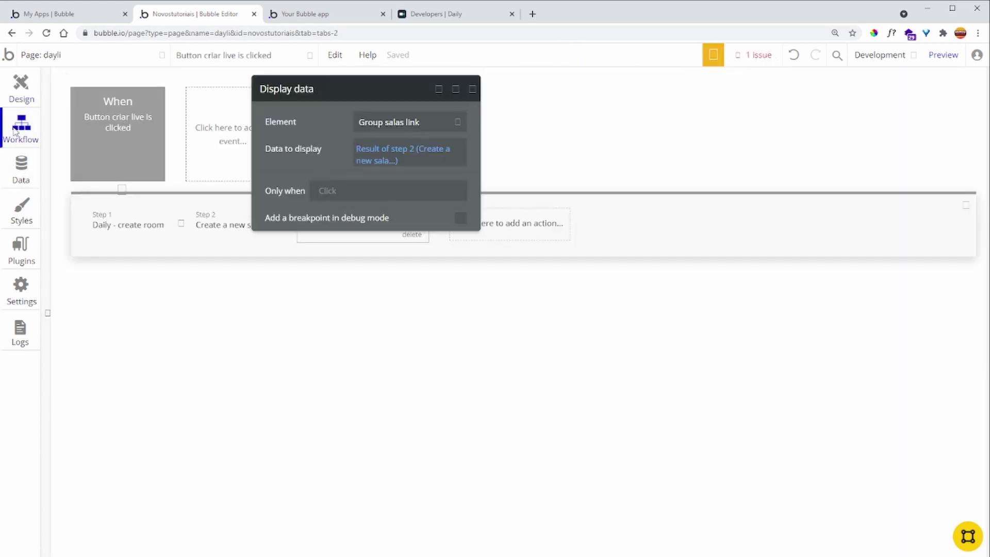
{"action": "left_click_drag", "start_coordinate": [320, 170], "coordinate": [690, 155]}
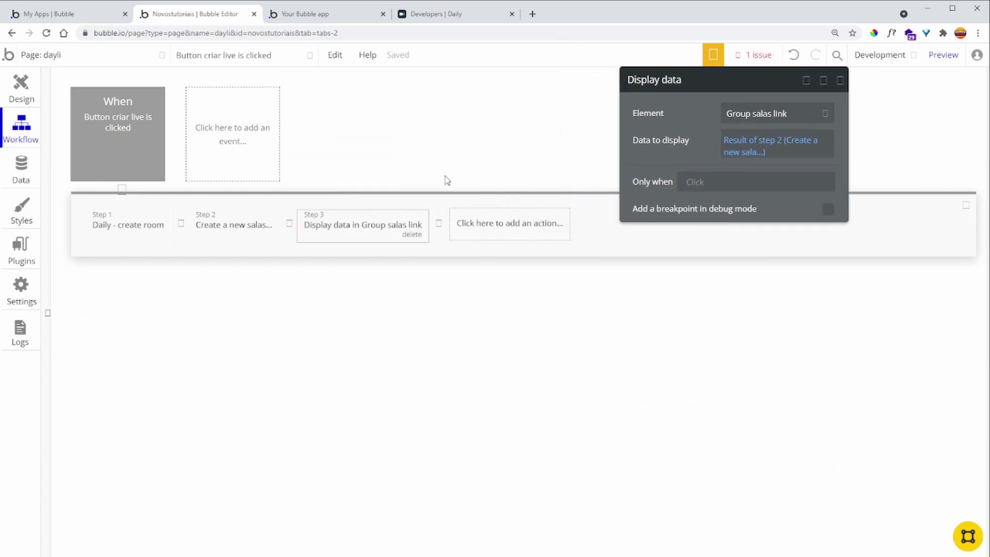
{"action": "left_click", "coordinate": [32, 93]}
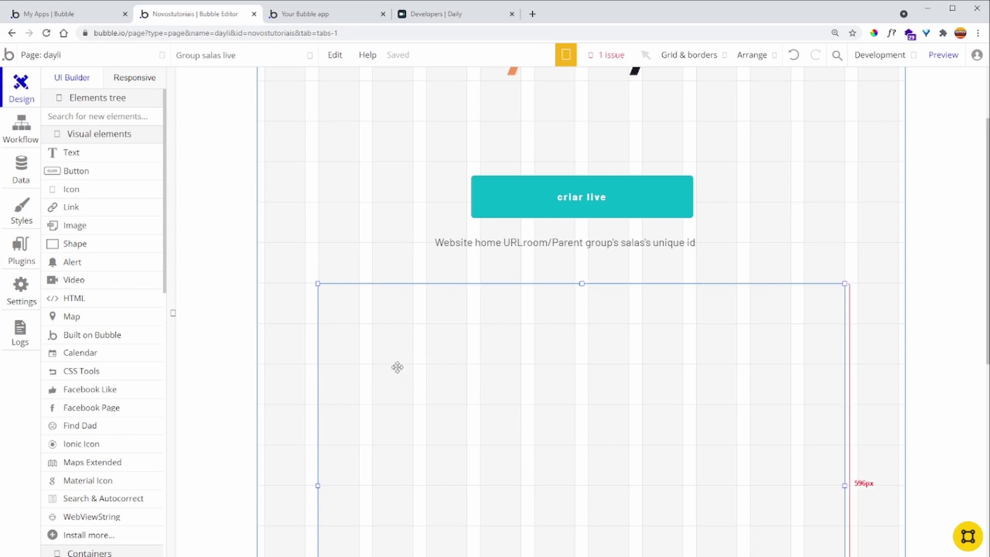
{"action": "left_click", "coordinate": [511, 252]}
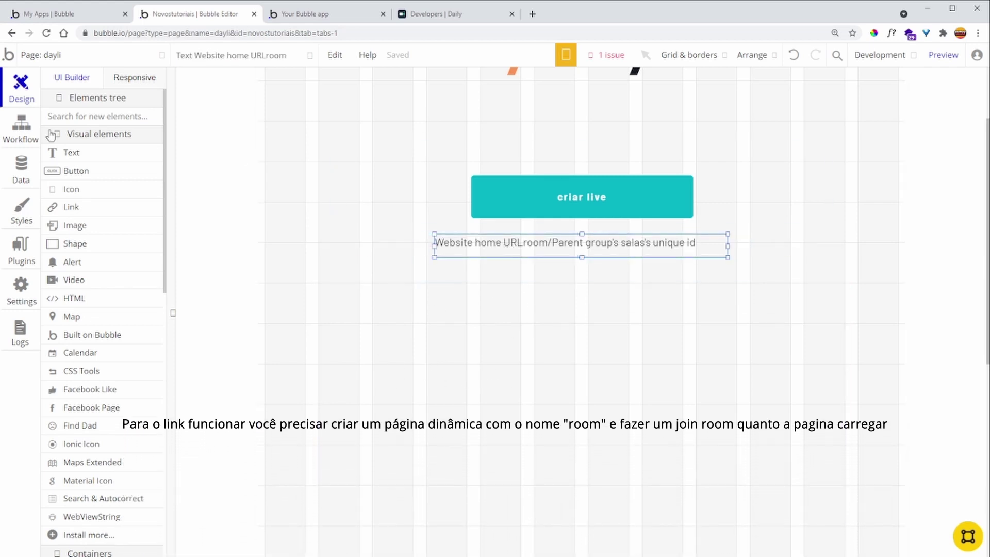
{"action": "left_click", "coordinate": [20, 126]}
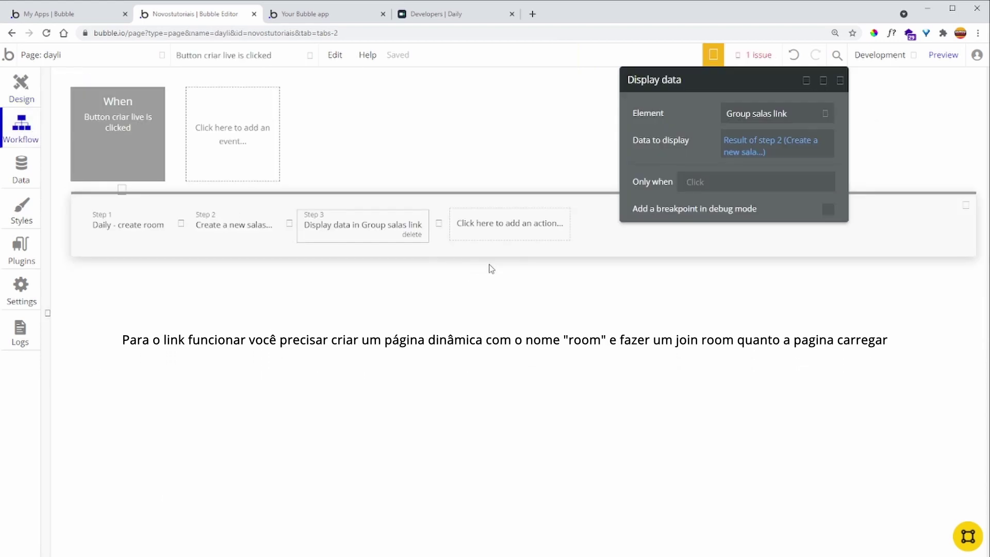
Enable collapsing the element's height when hidden for Group salas live.
{"action": "left_click", "coordinate": [477, 225]}
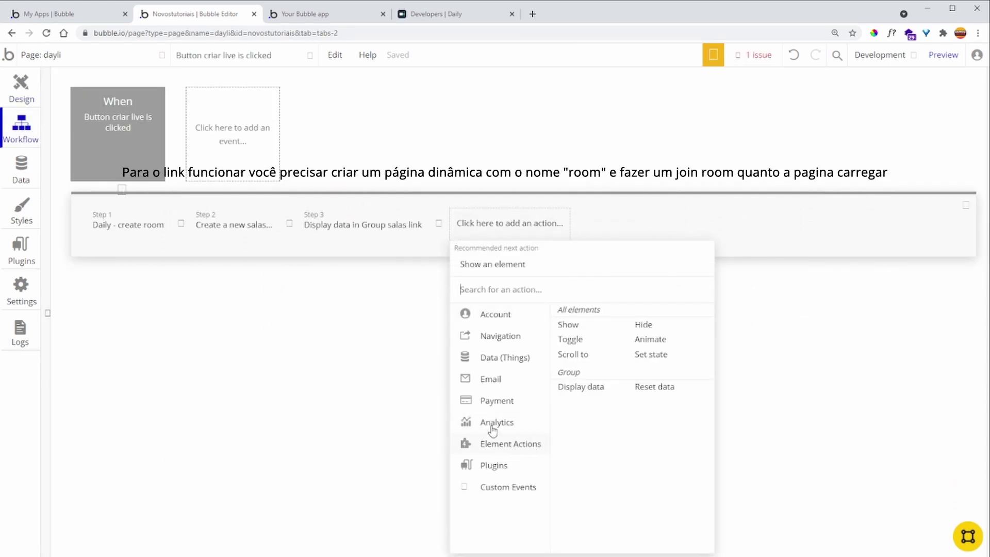
{"action": "left_click", "coordinate": [21, 88]}
{"action": "left_click", "coordinate": [482, 402]}
{"action": "double_click", "coordinate": [517, 386]}
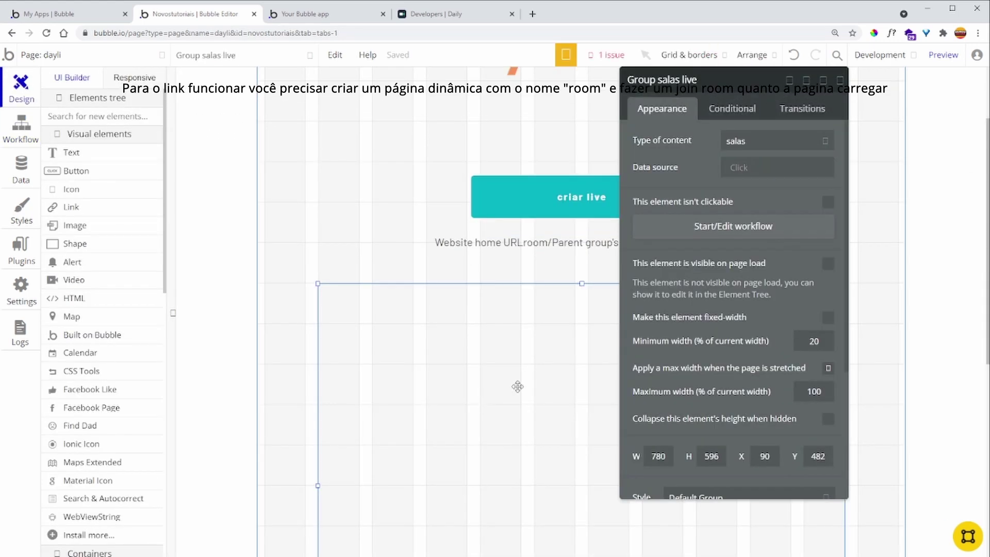
{"action": "left_click", "coordinate": [828, 418]}
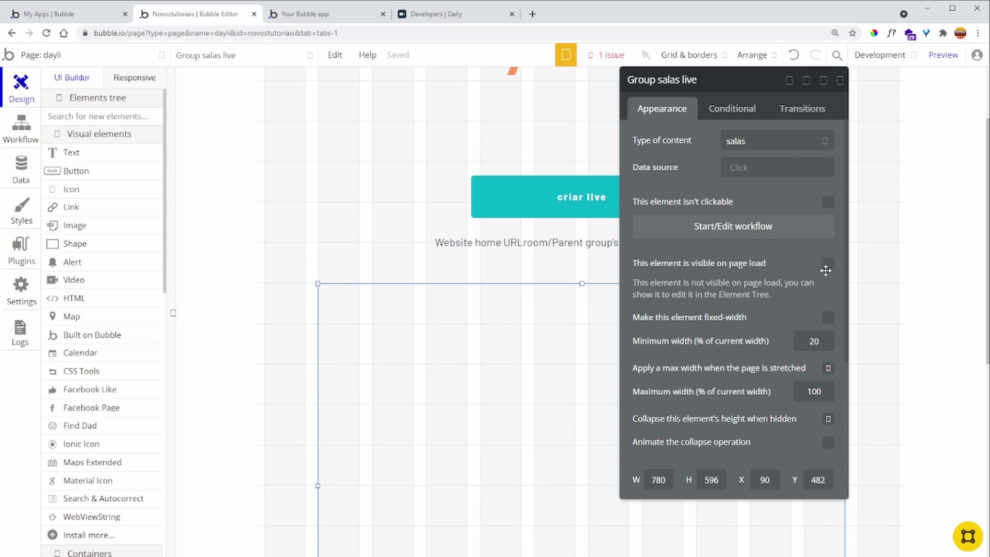
Add a Show action for Group salas live to the 'criar live' workflow.
{"action": "left_click", "coordinate": [22, 129]}
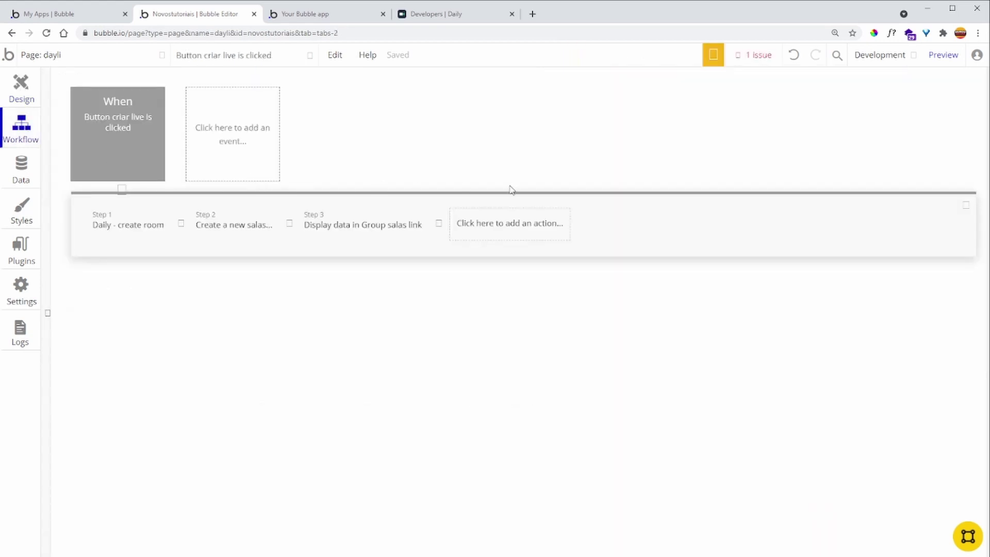
{"action": "left_click", "coordinate": [521, 223]}
{"action": "mouse_move", "coordinate": [519, 444]}
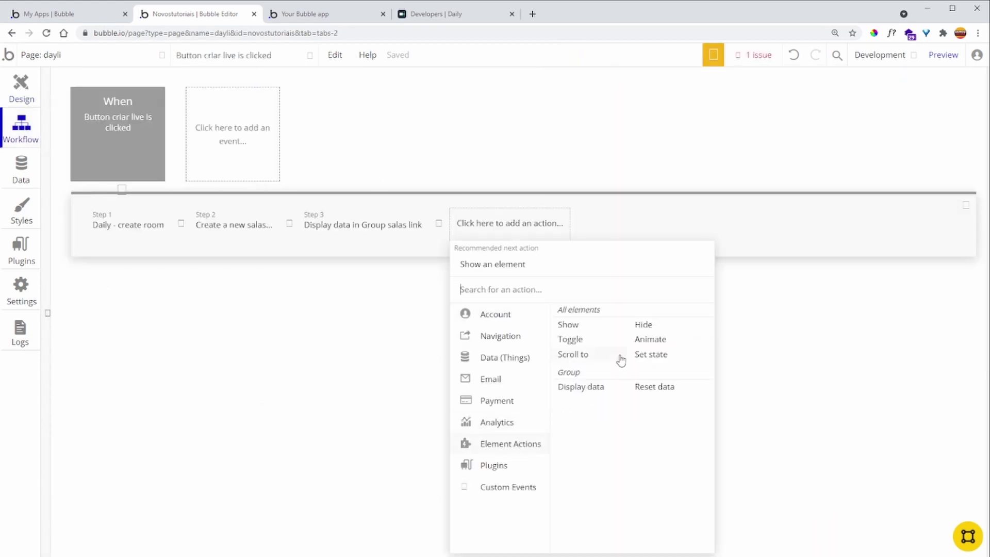
{"action": "left_click", "coordinate": [608, 330]}
{"action": "left_click", "coordinate": [751, 117]}
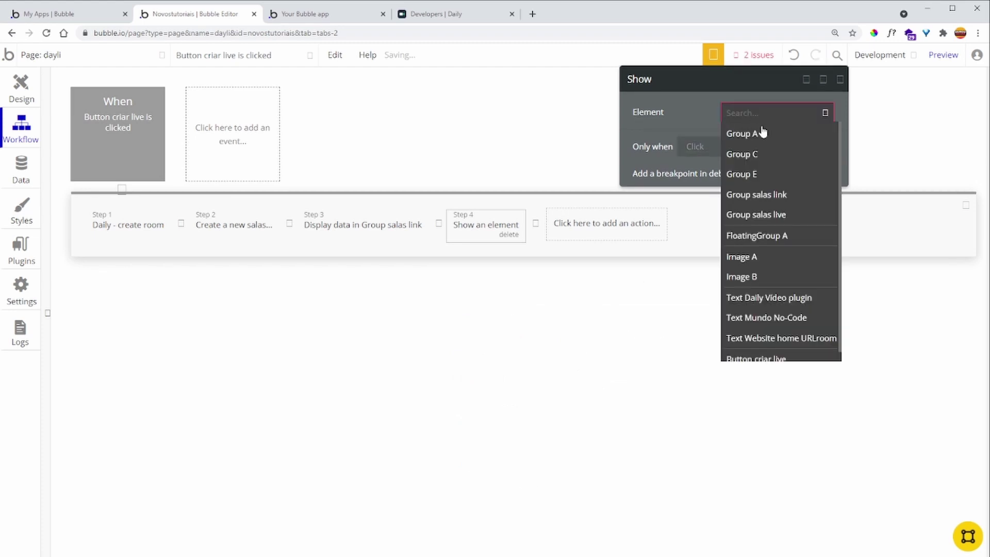
{"action": "left_click", "coordinate": [756, 214]}
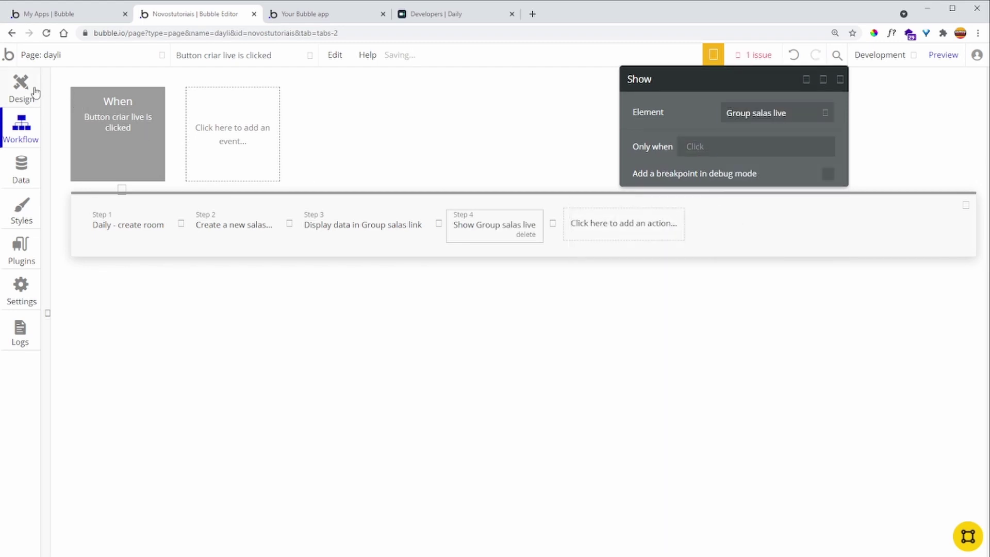
Add a Display data action that sends the result of step 2, the new salas record, to Group salas live.
{"action": "left_click", "coordinate": [35, 92]}
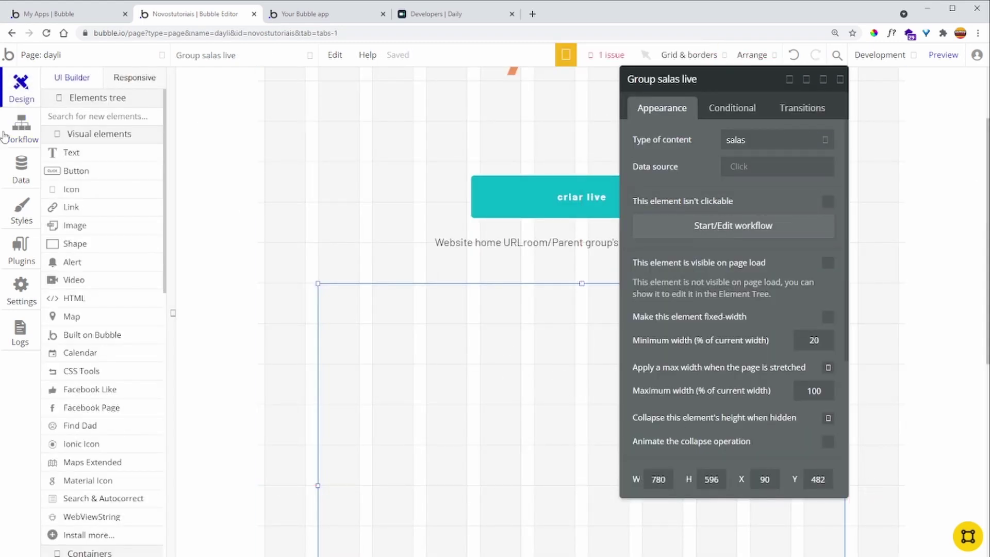
{"action": "left_click", "coordinate": [21, 131]}
{"action": "left_click", "coordinate": [591, 230]}
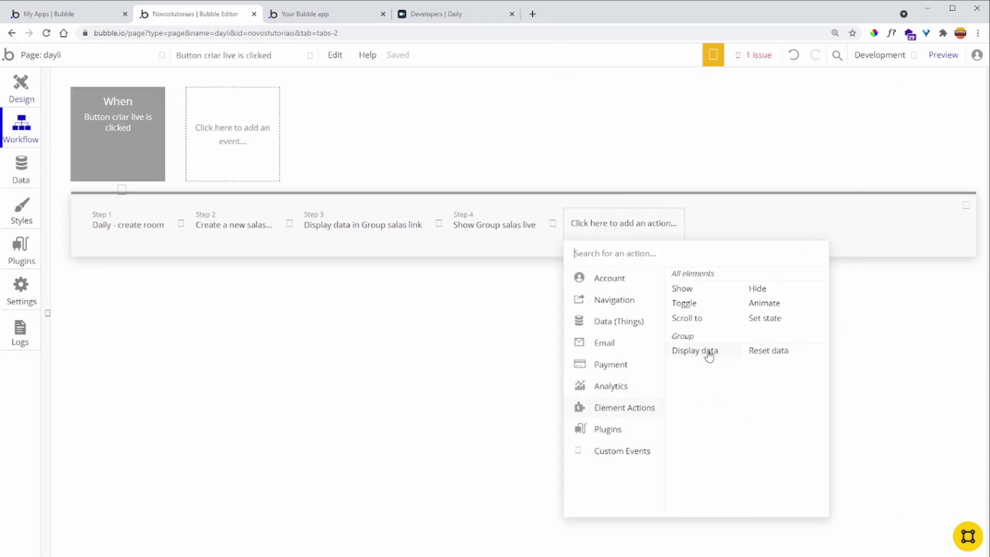
{"action": "left_click", "coordinate": [709, 352]}
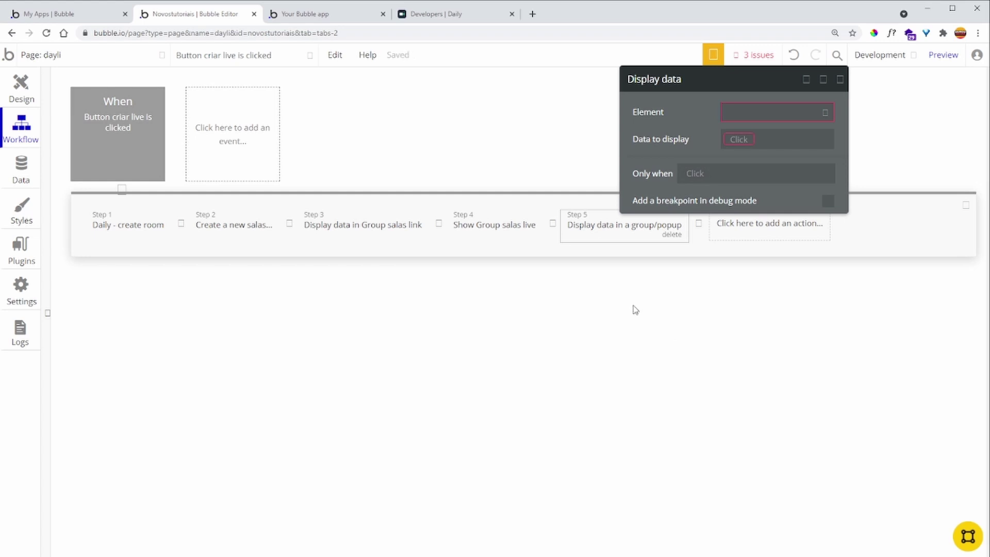
{"action": "left_click", "coordinate": [756, 122]}
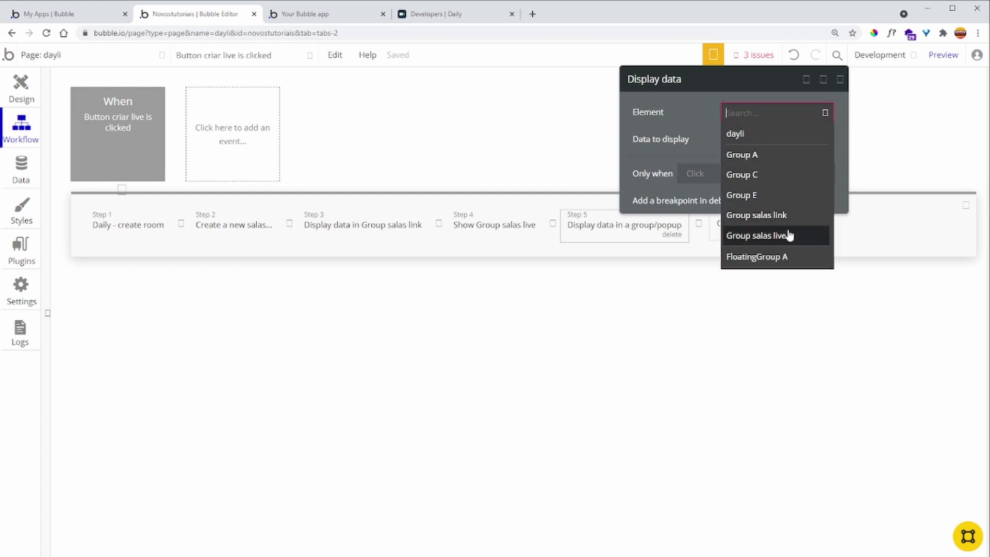
{"action": "left_click", "coordinate": [756, 235]}
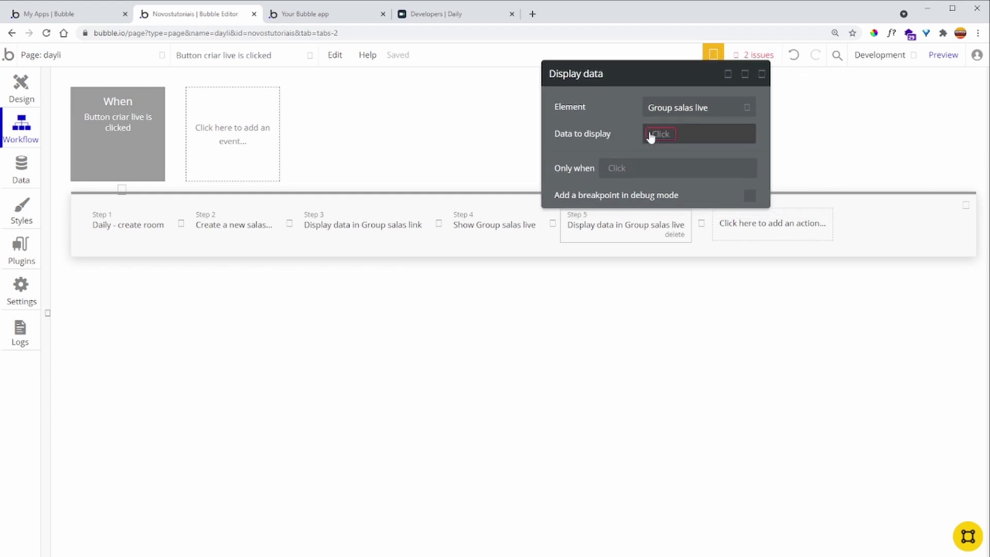
{"action": "left_click", "coordinate": [658, 136]}
{"action": "left_click", "coordinate": [704, 169]}
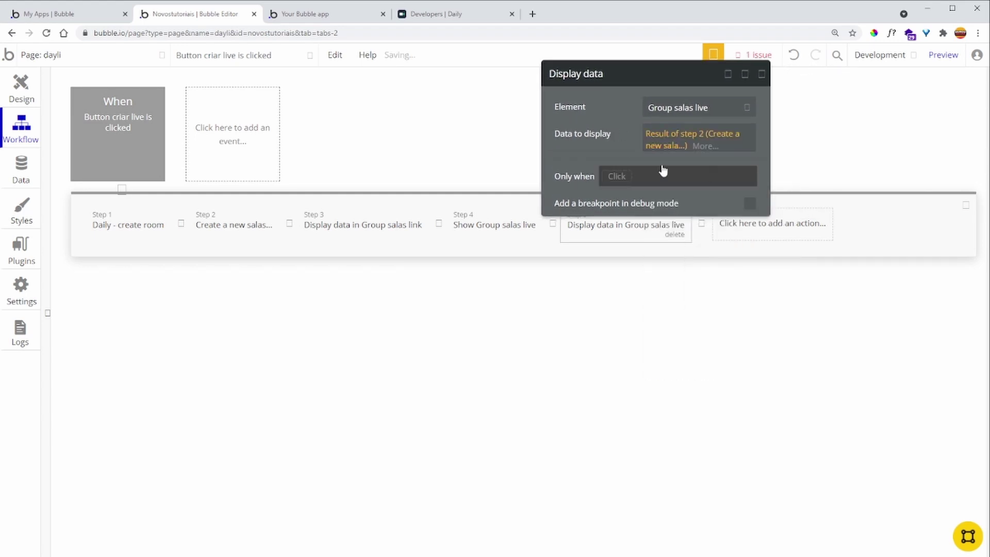
Review the salas creation, Show and Display data actions of the 'criar live' workflow, along with Group salas live's settings on the page.
{"action": "left_click", "coordinate": [224, 229]}
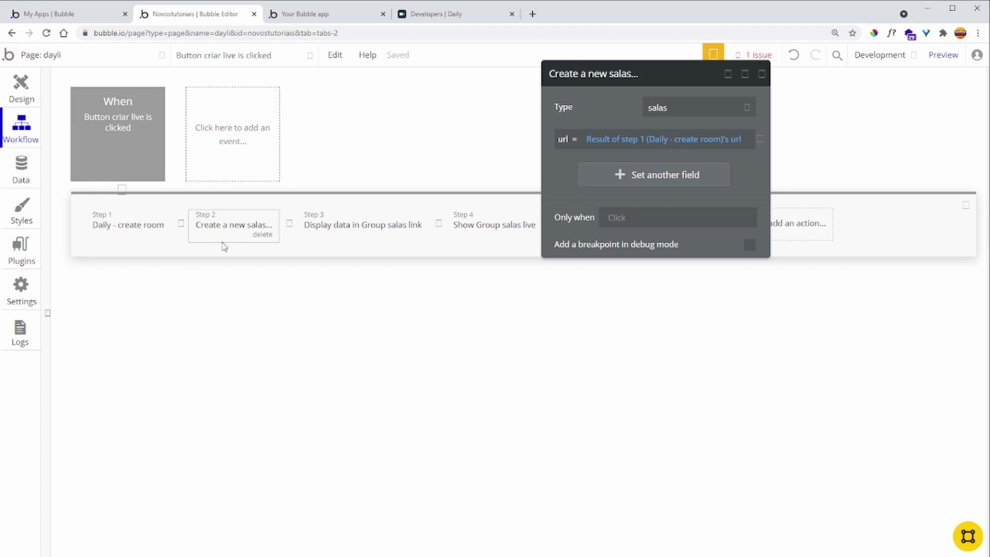
{"action": "left_click_drag", "start_coordinate": [585, 209], "coordinate": [485, 162]}
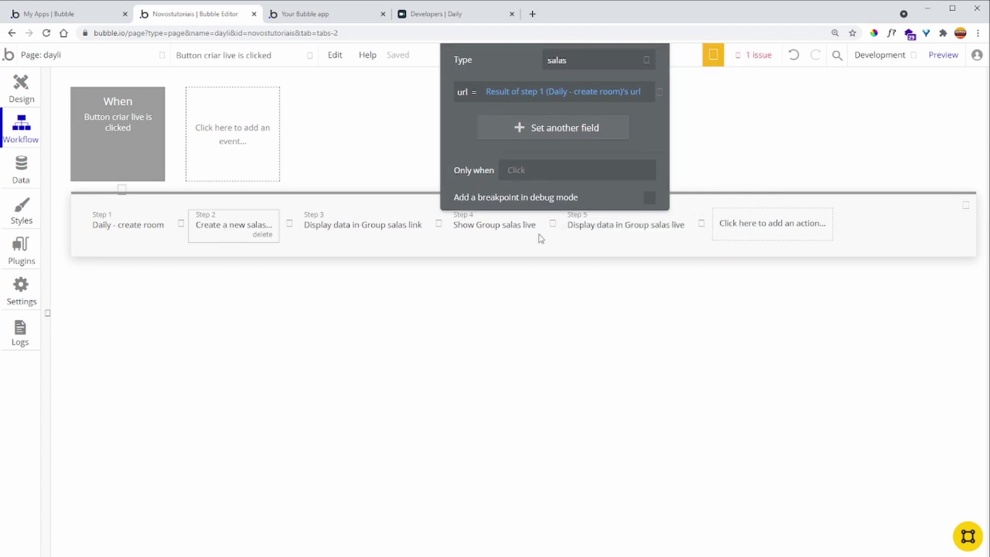
{"action": "left_click", "coordinate": [518, 232]}
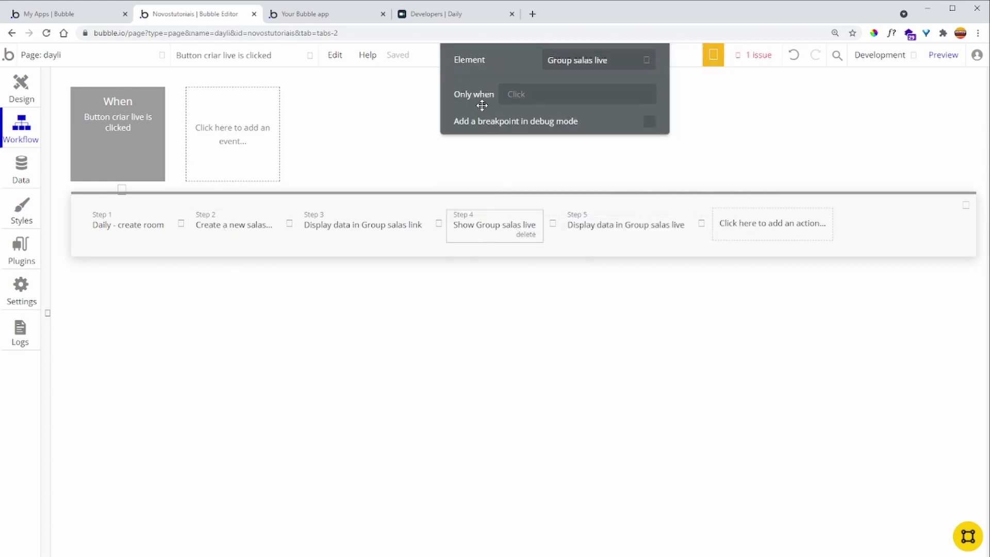
{"action": "left_click_drag", "start_coordinate": [482, 105], "coordinate": [462, 155]}
{"action": "left_click", "coordinate": [621, 239]}
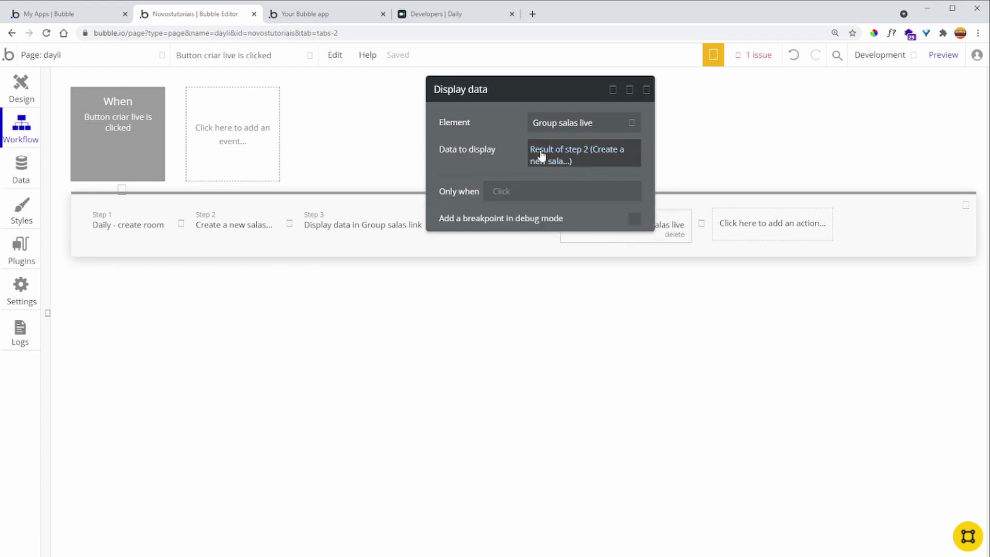
{"action": "left_click", "coordinate": [21, 90]}
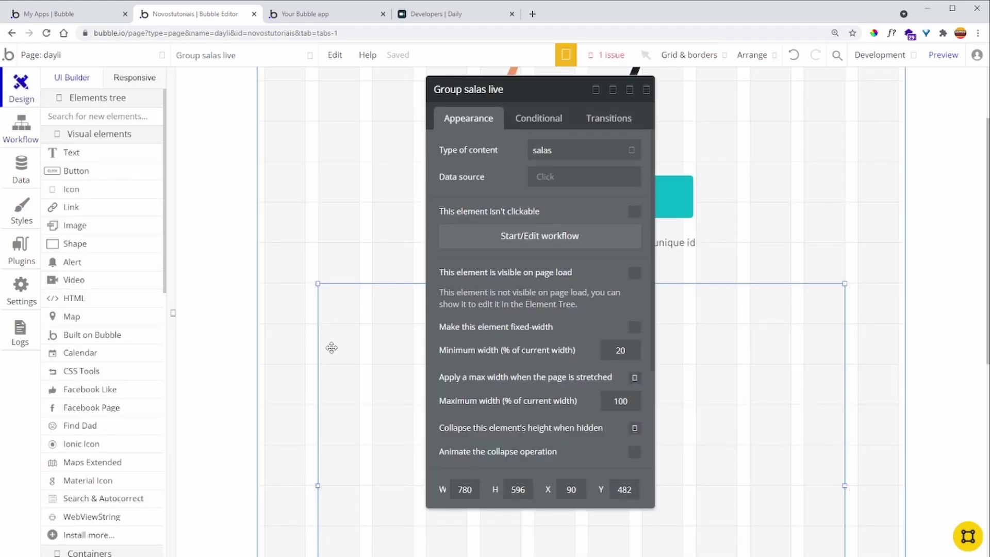
{"action": "left_click", "coordinate": [25, 131]}
{"action": "left_click_drag", "start_coordinate": [453, 191], "coordinate": [317, 156]}
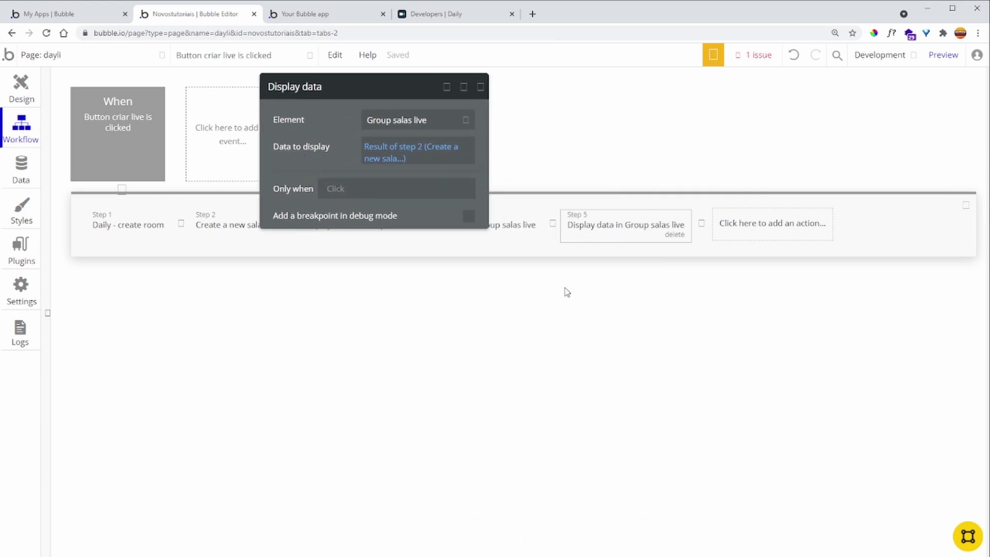
Add a Daily - join room action to the 'criar live' workflow, with its url set to the url of step 2's result.
{"action": "left_click", "coordinate": [744, 235]}
{"action": "mouse_move", "coordinate": [754, 434]}
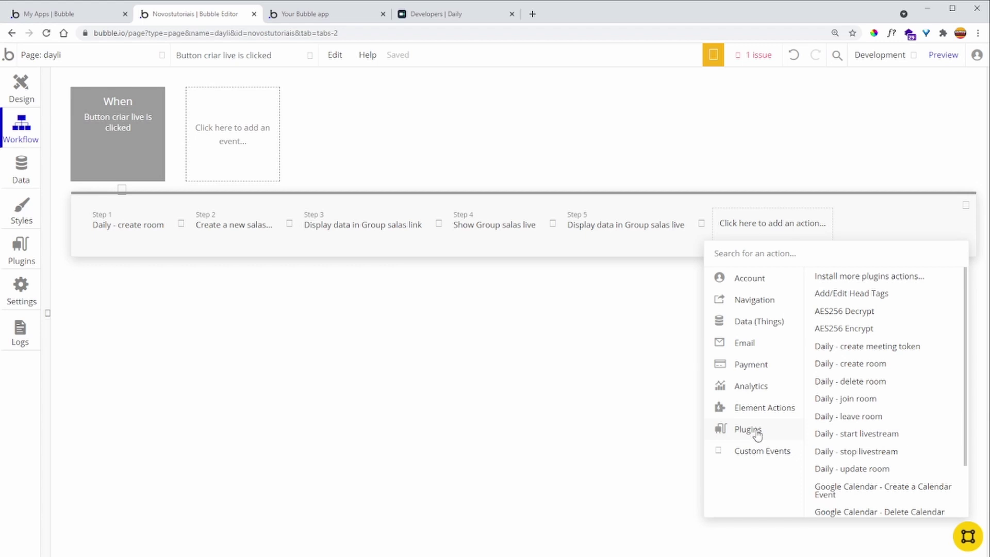
{"action": "left_click", "coordinate": [858, 398]}
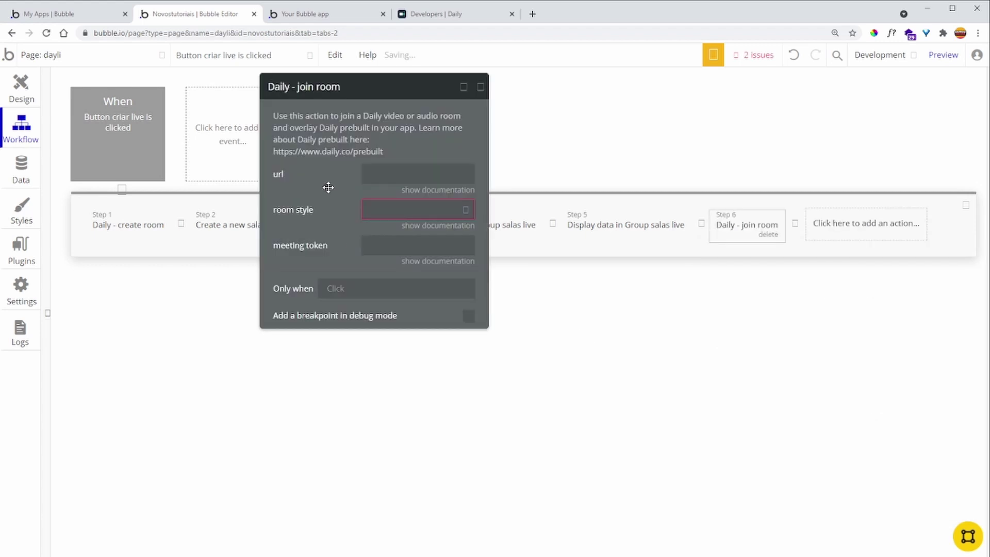
{"action": "left_click_drag", "start_coordinate": [326, 187], "coordinate": [421, 216]}
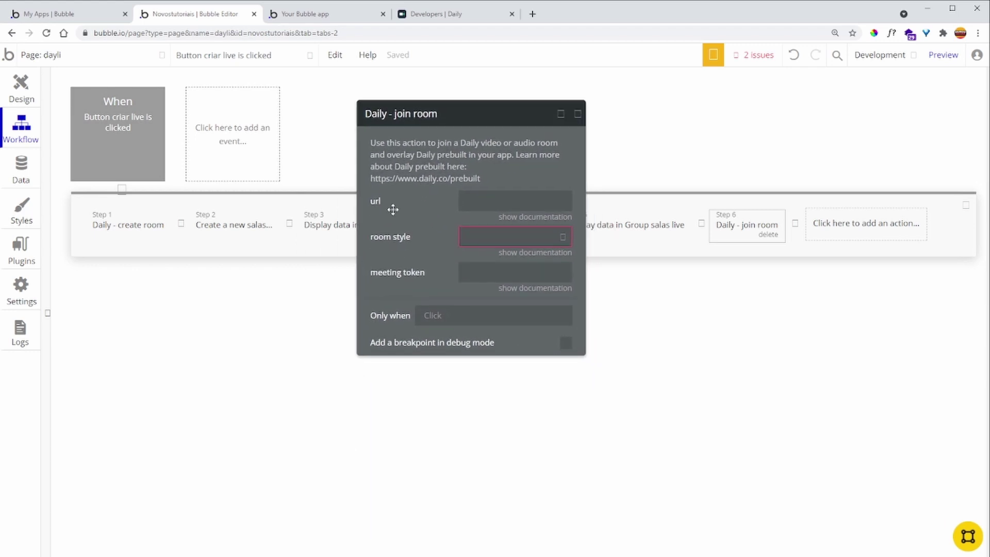
{"action": "left_click", "coordinate": [477, 201]}
{"action": "left_click", "coordinate": [606, 205]}
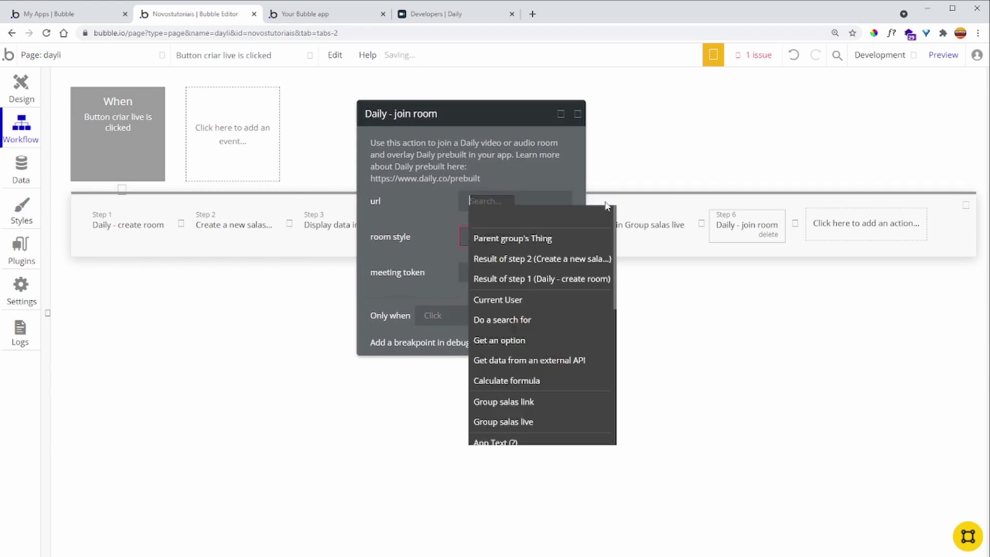
{"action": "left_click", "coordinate": [579, 258]}
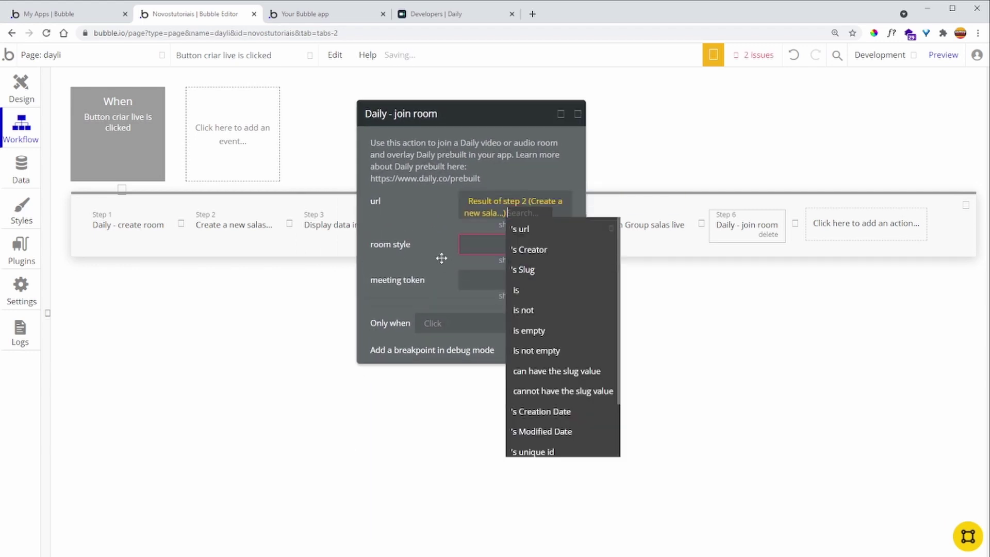
{"action": "left_click", "coordinate": [521, 230]}
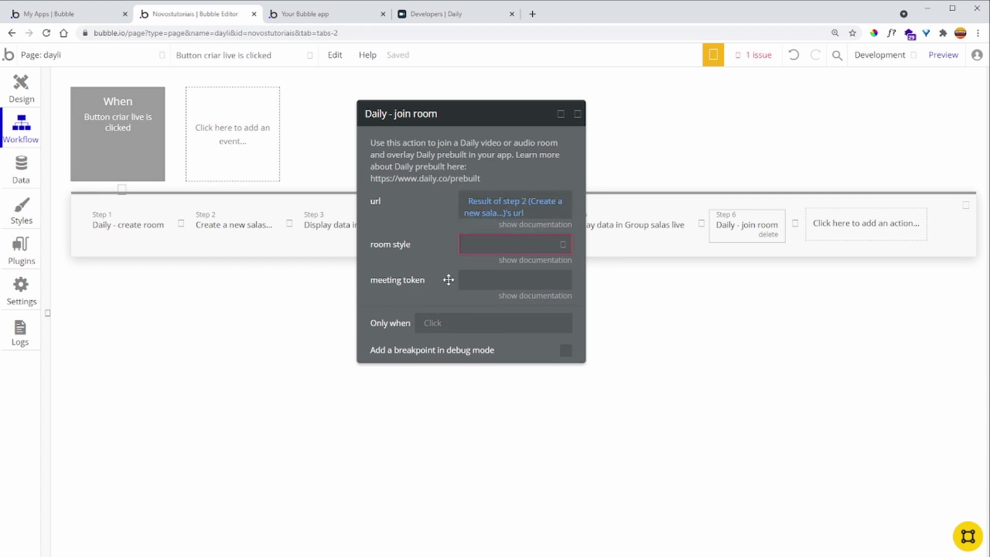
Check the join room action's room style options and meeting token field, and review the Daily - create room settings in step 1.
{"action": "left_click", "coordinate": [517, 247]}
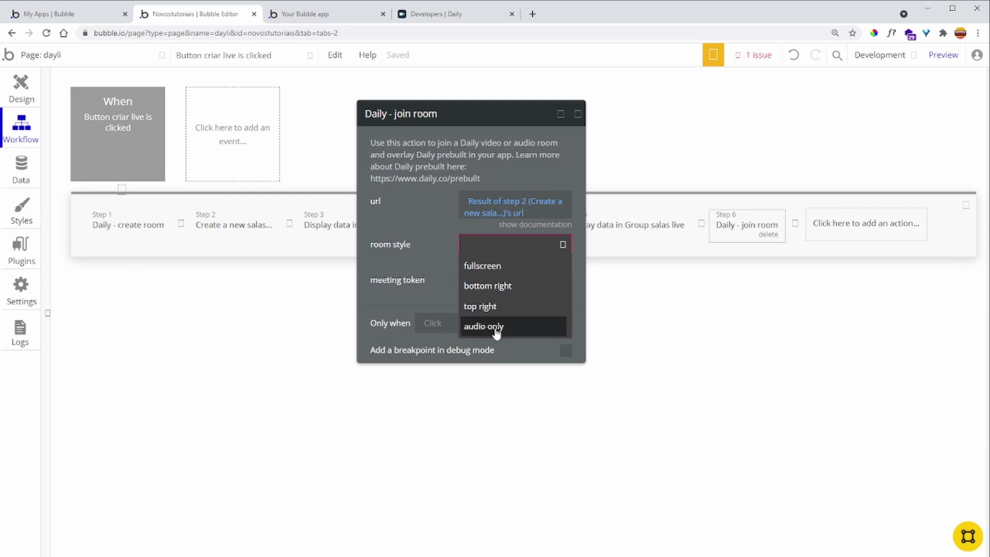
{"action": "left_click", "coordinate": [412, 259]}
{"action": "left_click", "coordinate": [484, 284]}
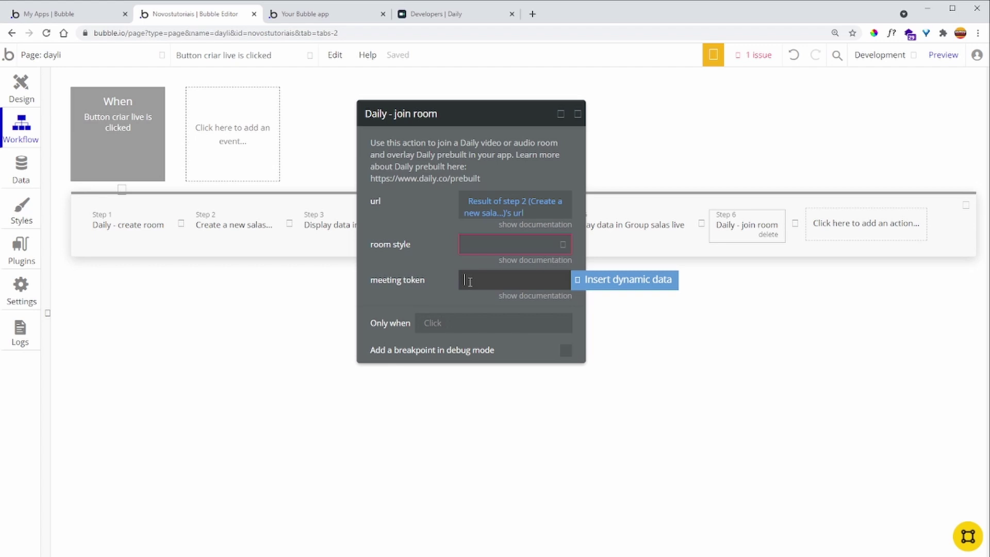
{"action": "left_click", "coordinate": [103, 220]}
{"action": "scroll", "coordinate": [404, 308], "scroll_direction": "down", "scroll_amount": 3}
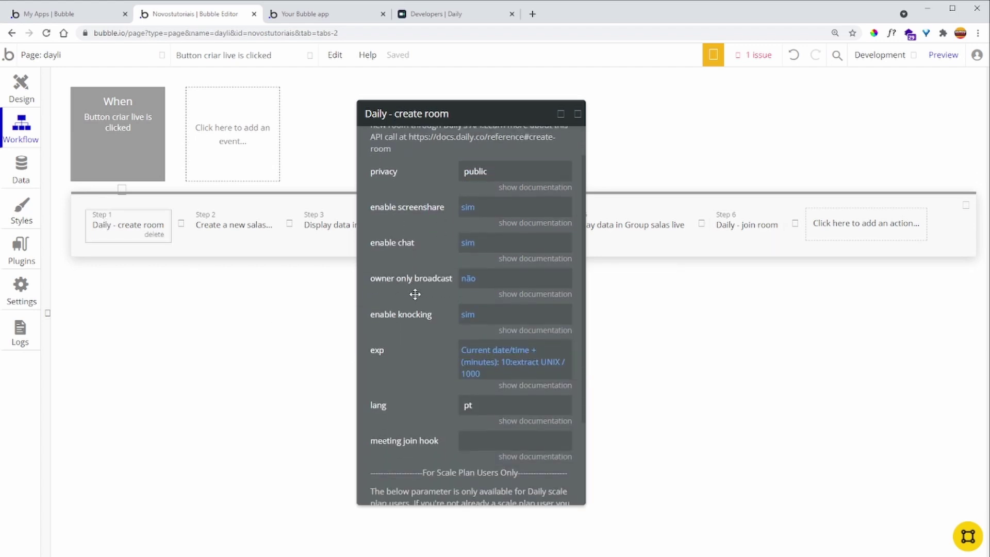
{"action": "scroll", "coordinate": [419, 311], "scroll_direction": "up", "scroll_amount": 3}
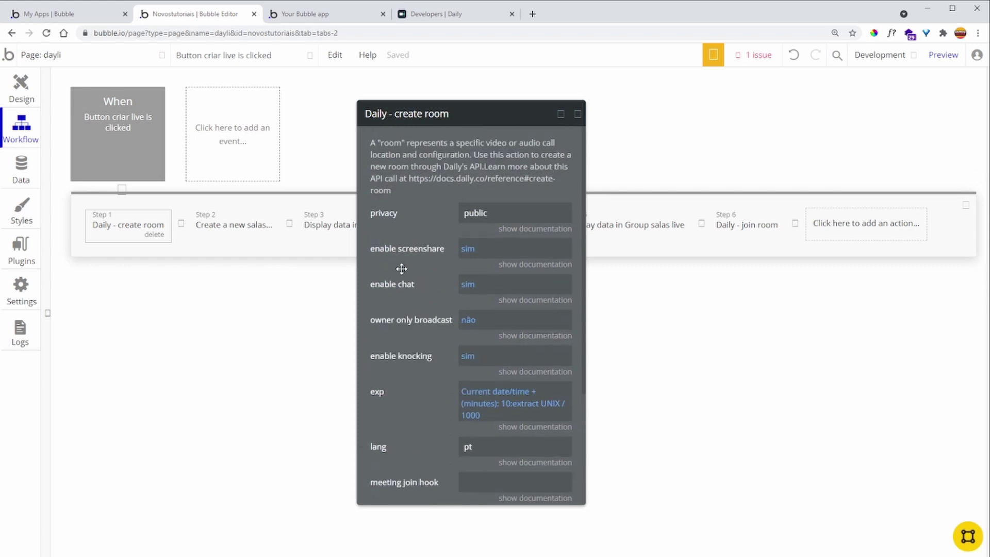
{"action": "left_click", "coordinate": [577, 114]}
{"action": "left_click", "coordinate": [841, 227]}
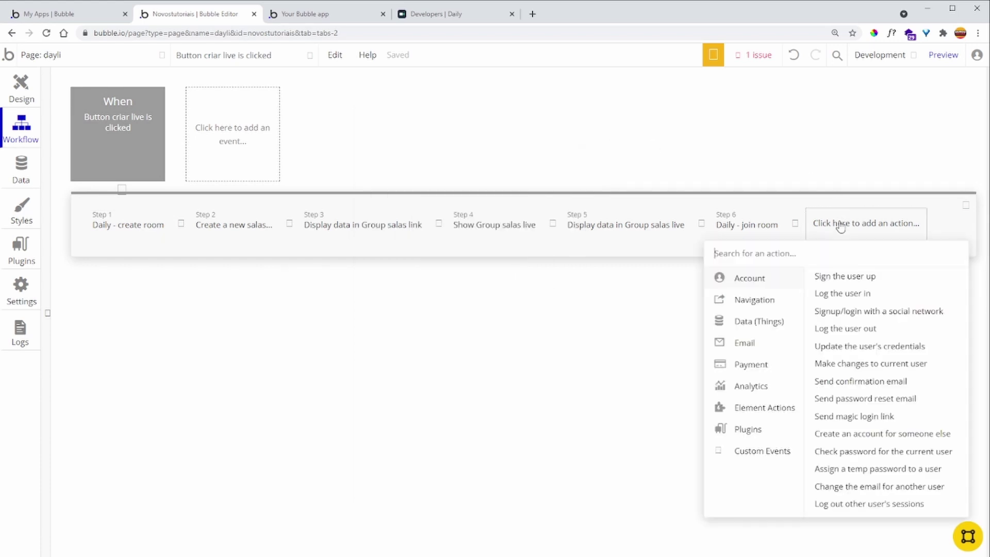
{"action": "mouse_move", "coordinate": [752, 429]}
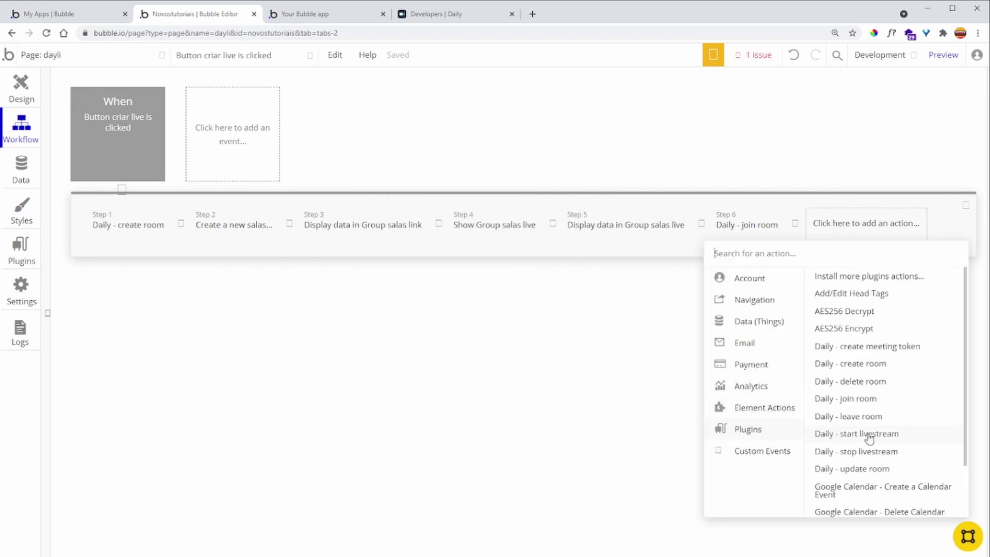
{"action": "left_click", "coordinate": [905, 349]}
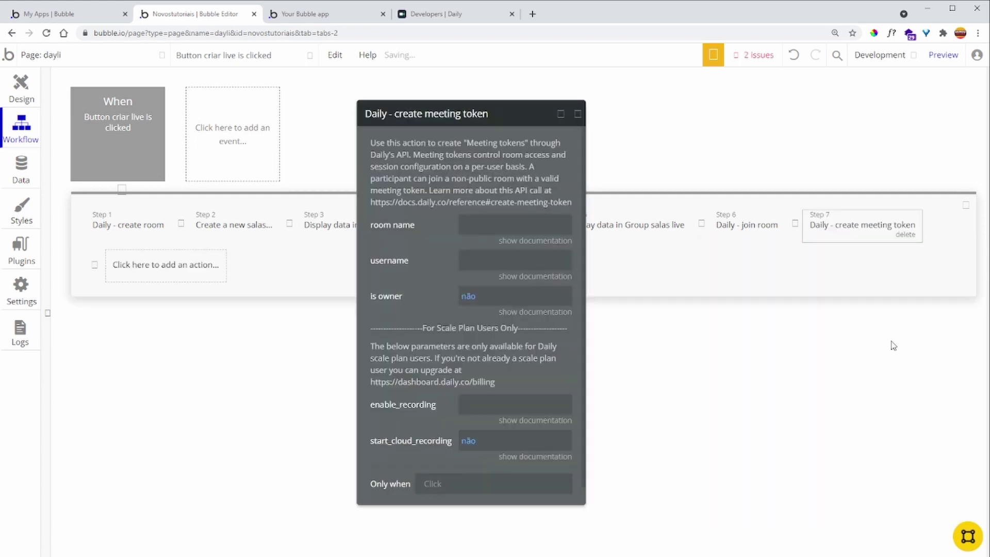
{"action": "left_click", "coordinate": [469, 224]}
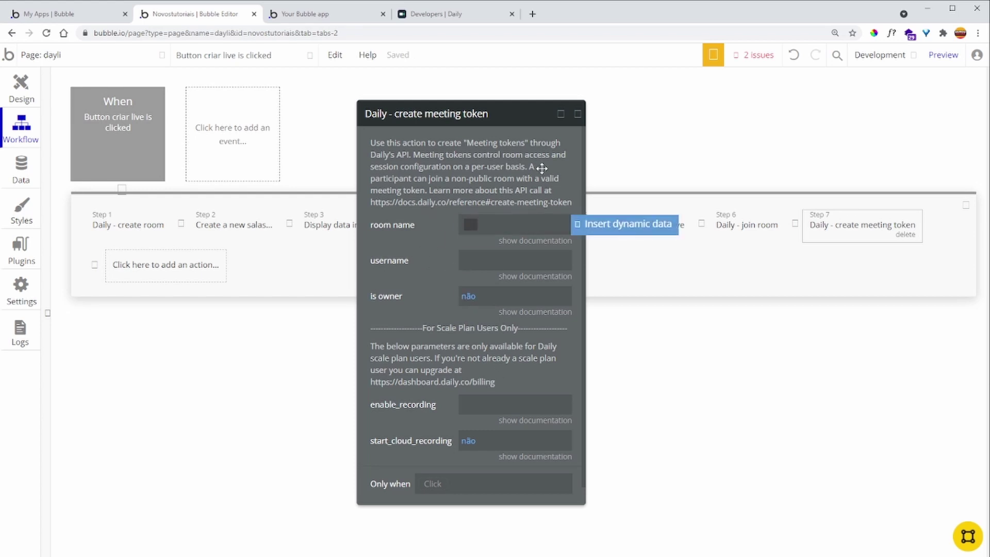
{"action": "left_click", "coordinate": [578, 118]}
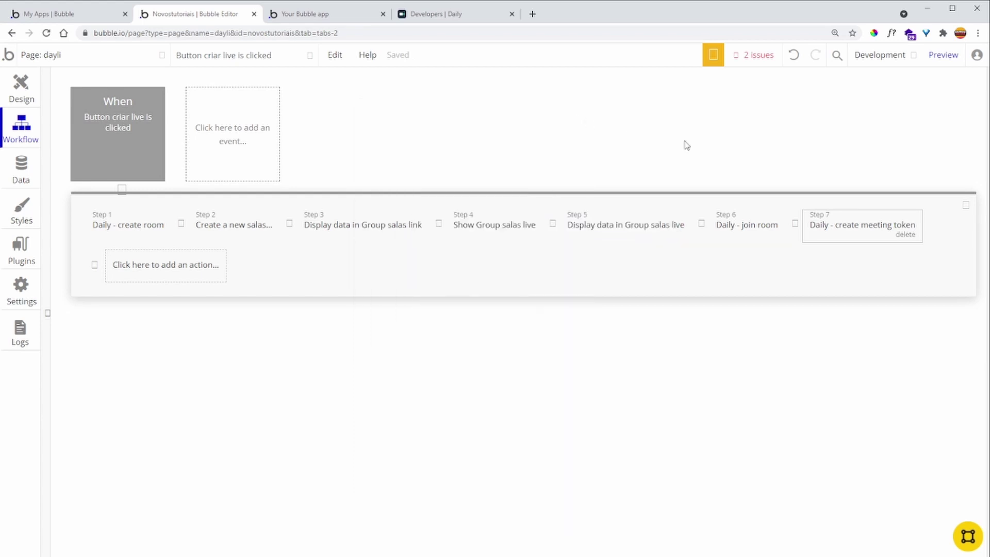
{"action": "left_click", "coordinate": [865, 221]}
{"action": "left_click", "coordinate": [905, 235]}
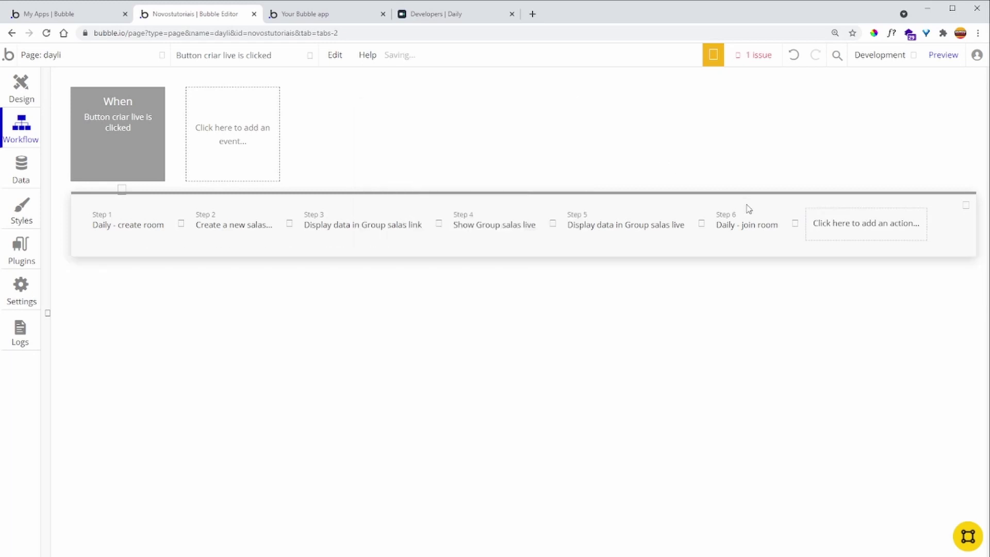
Set the Daily - join room action's room style to fullscreen.
{"action": "left_click", "coordinate": [750, 223]}
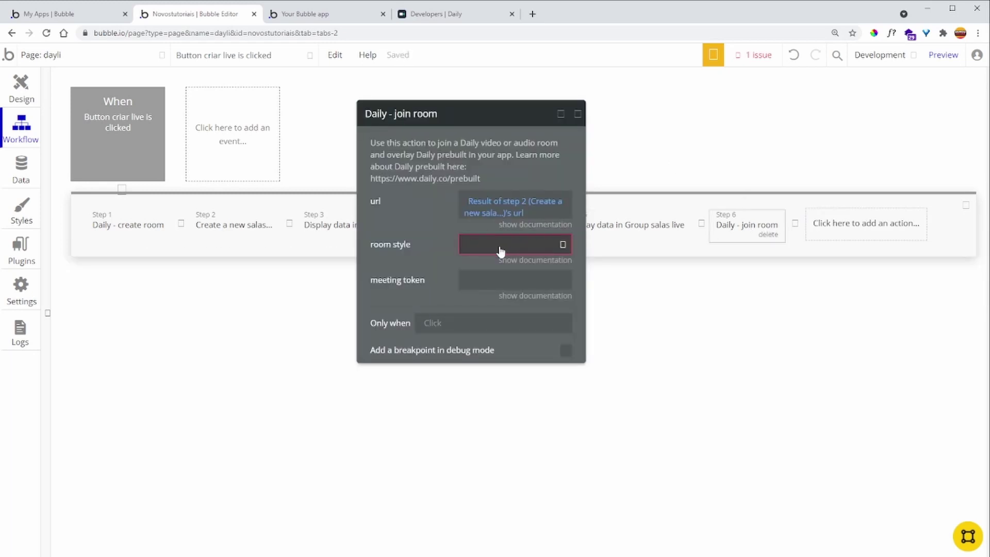
{"action": "left_click_drag", "start_coordinate": [419, 246], "coordinate": [355, 246]}
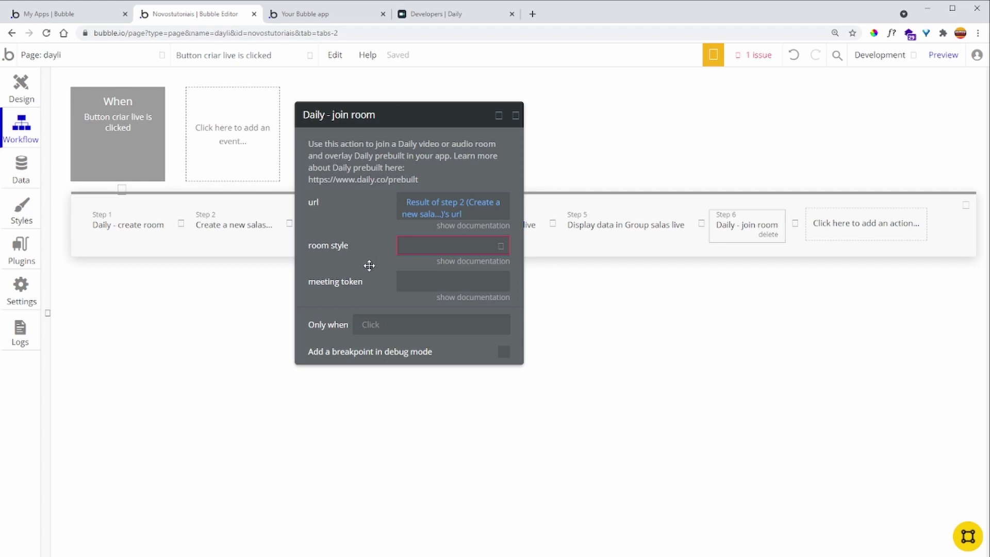
{"action": "left_click", "coordinate": [450, 245]}
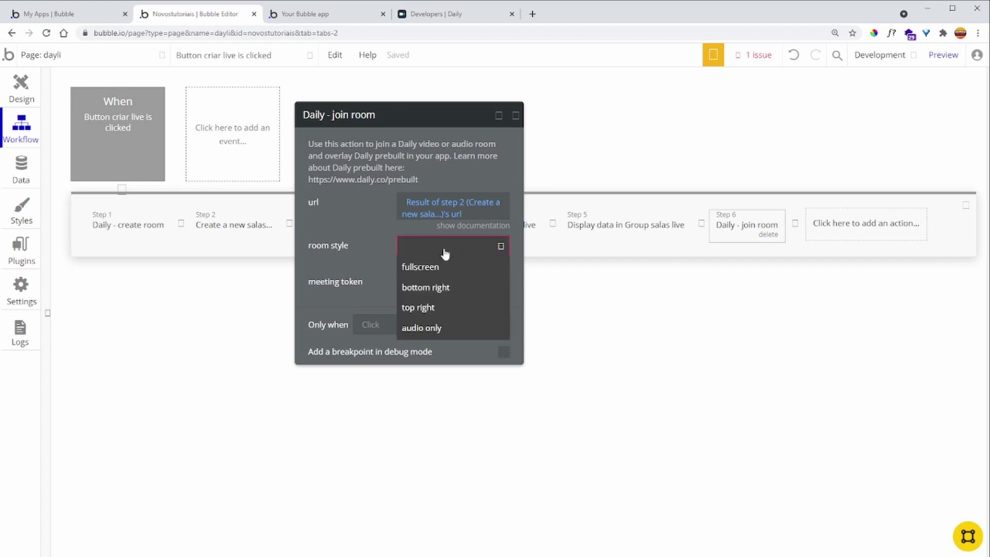
{"action": "left_click", "coordinate": [448, 267]}
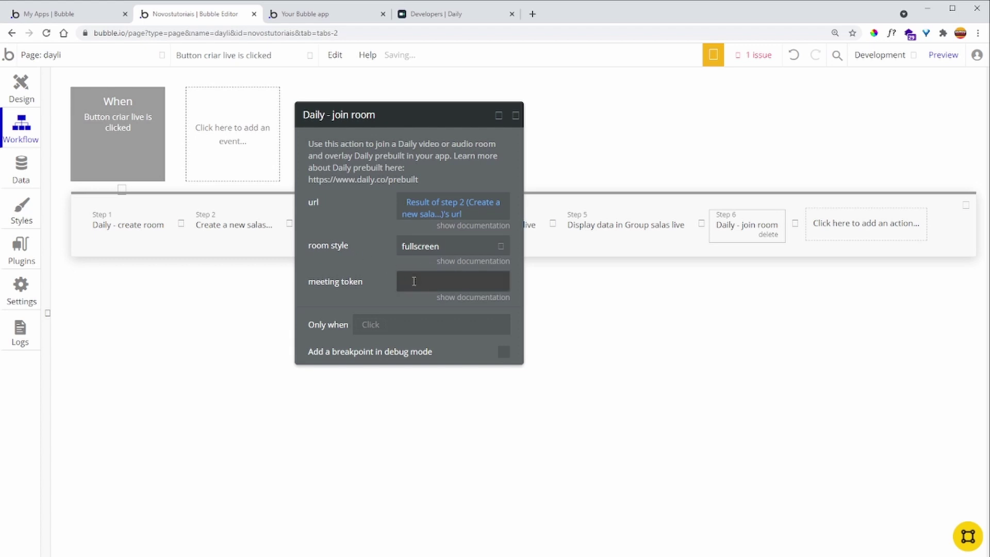
{"action": "left_click", "coordinate": [516, 115]}
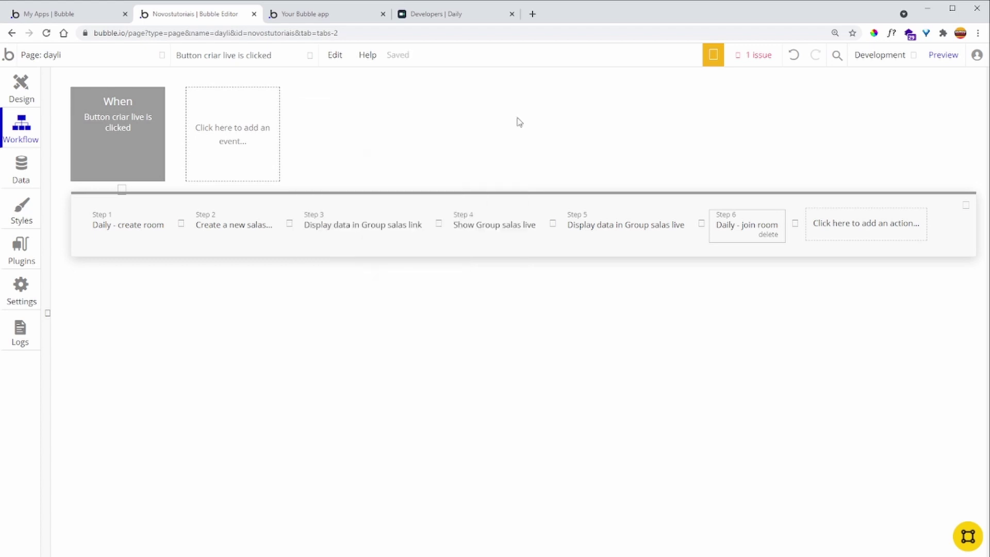
Test the workflow in the refreshed page preview by creating a room with 'criar sala' and joining its meeting.
{"action": "left_click", "coordinate": [332, 17]}
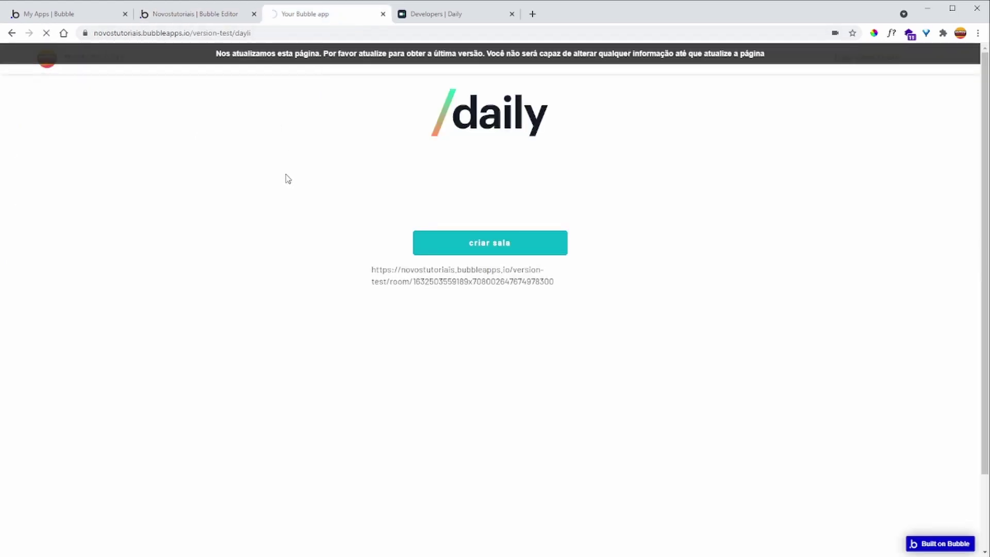
{"action": "left_click", "coordinate": [493, 243]}
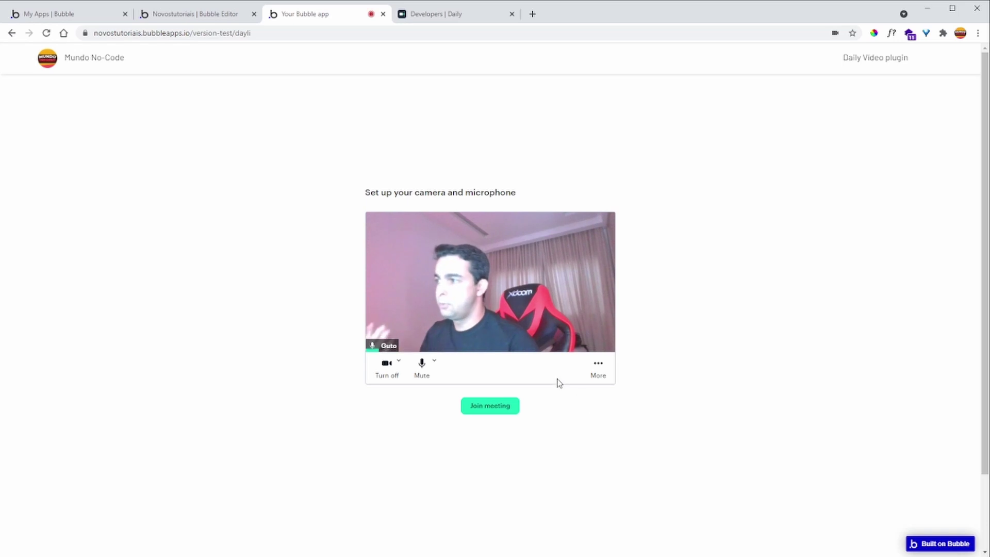
{"action": "left_click", "coordinate": [490, 407]}
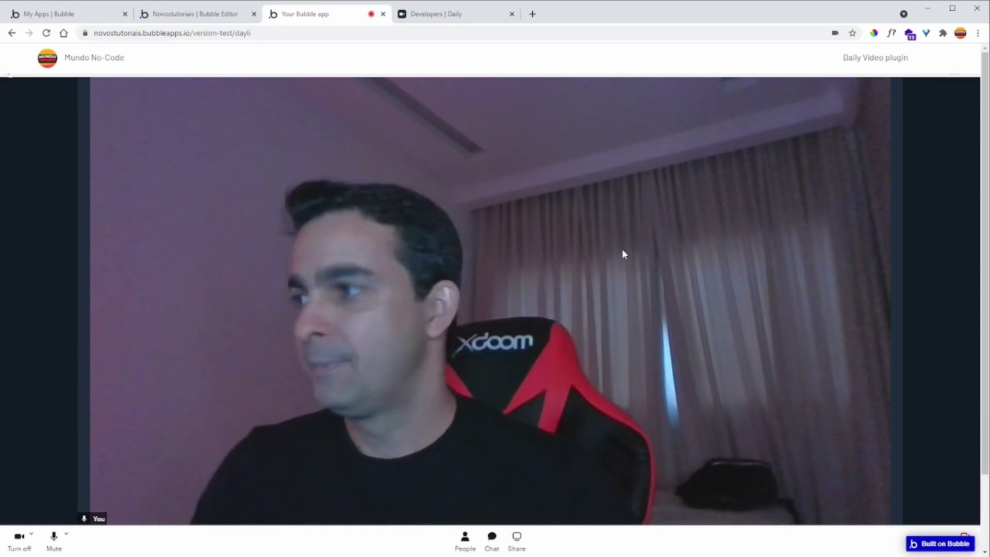
Switch to the Daily dashboard and examine the room, participant-minute and call limits of the Free, Launch and Scale upgrade plans.
{"action": "left_click", "coordinate": [420, 17]}
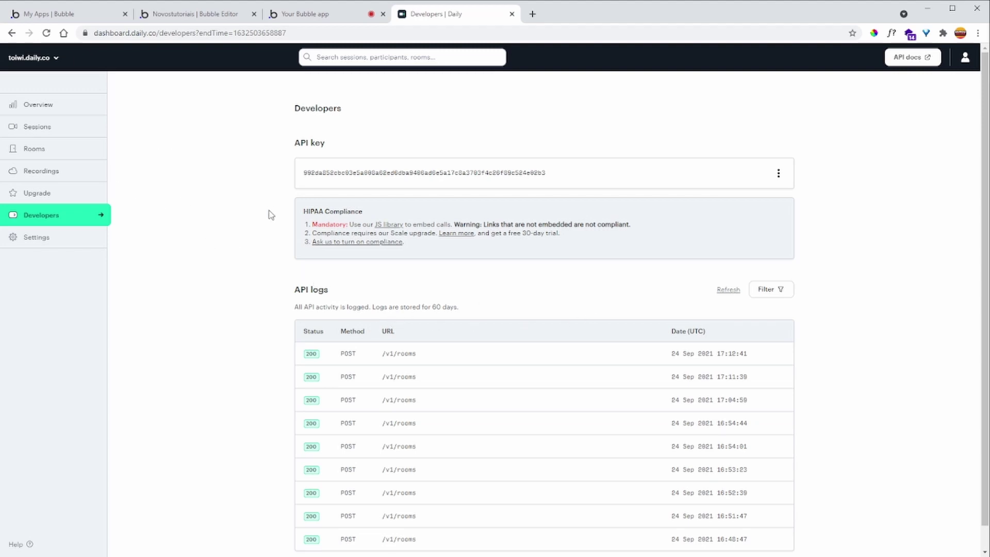
{"action": "left_click", "coordinate": [60, 196]}
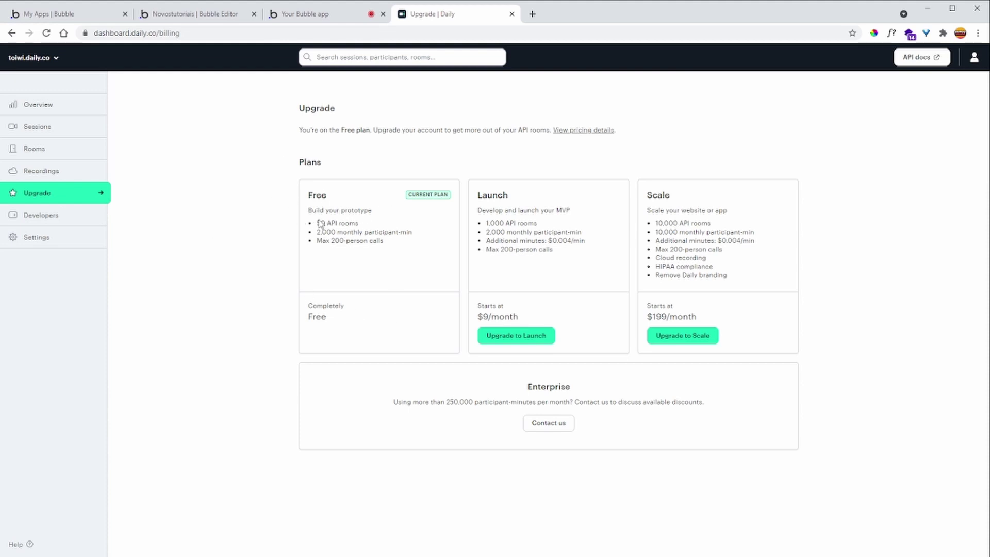
{"action": "left_click_drag", "start_coordinate": [316, 223], "coordinate": [423, 236]}
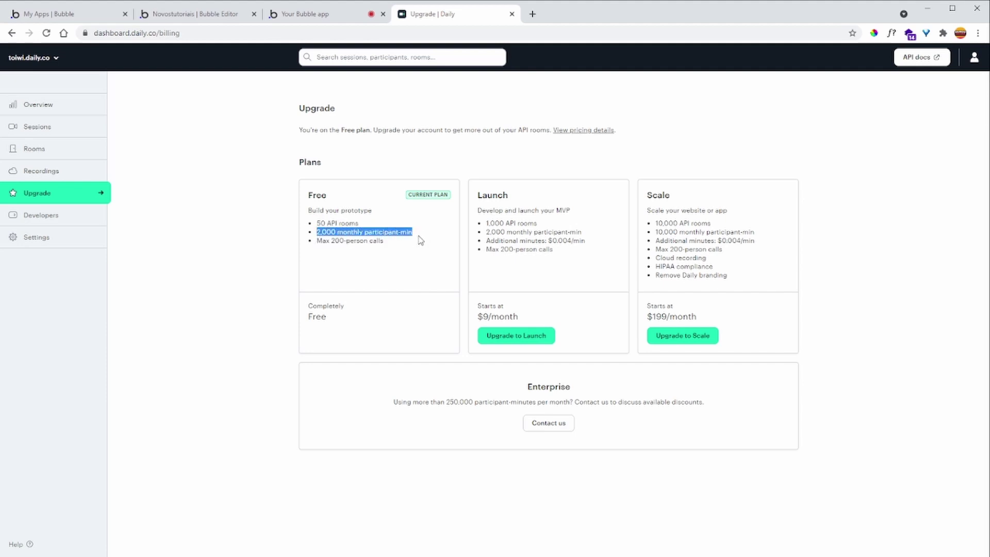
{"action": "left_click_drag", "start_coordinate": [316, 240], "coordinate": [385, 247]}
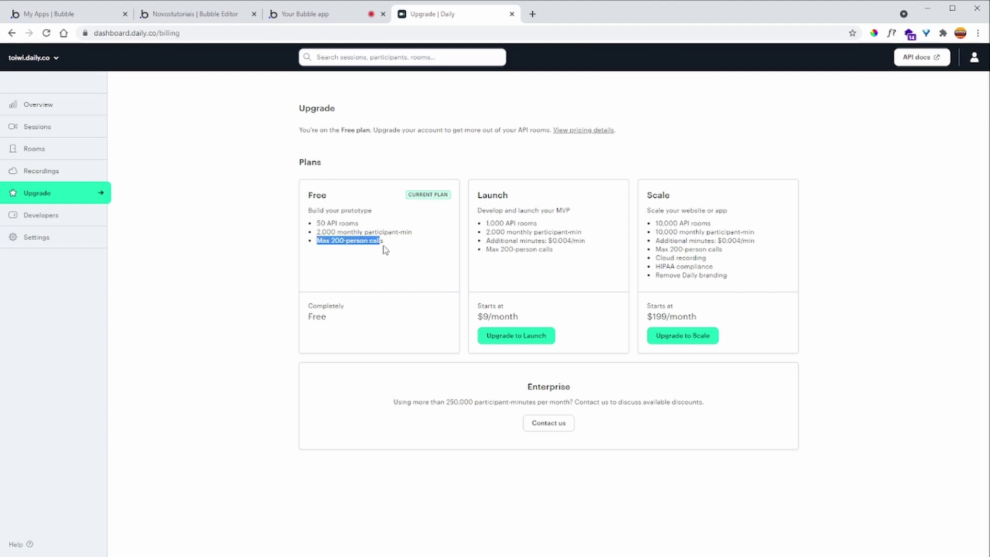
{"action": "left_click", "coordinate": [412, 254]}
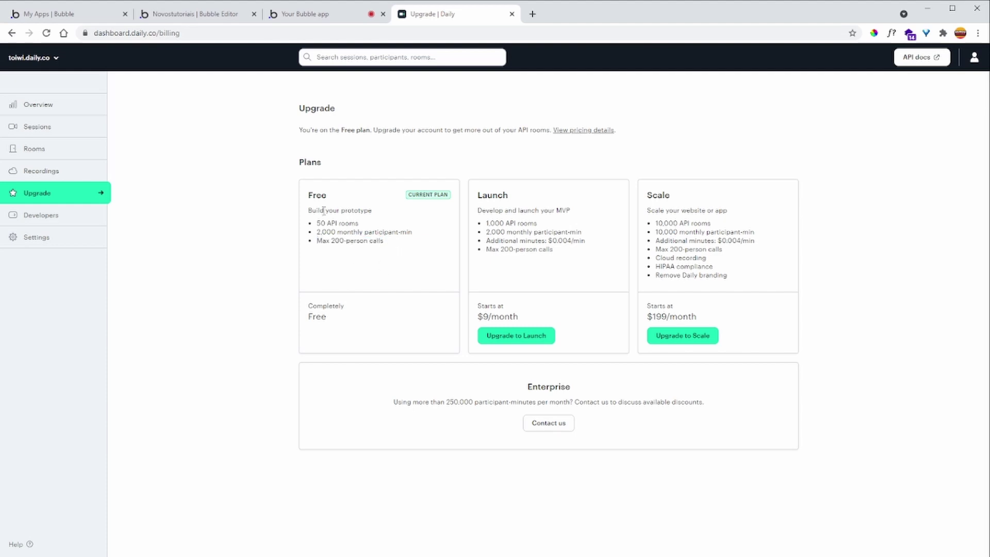
{"action": "left_click_drag", "start_coordinate": [309, 192], "coordinate": [400, 244]}
{"action": "left_click", "coordinate": [389, 274]}
{"action": "left_click_drag", "start_coordinate": [308, 212], "coordinate": [379, 214]}
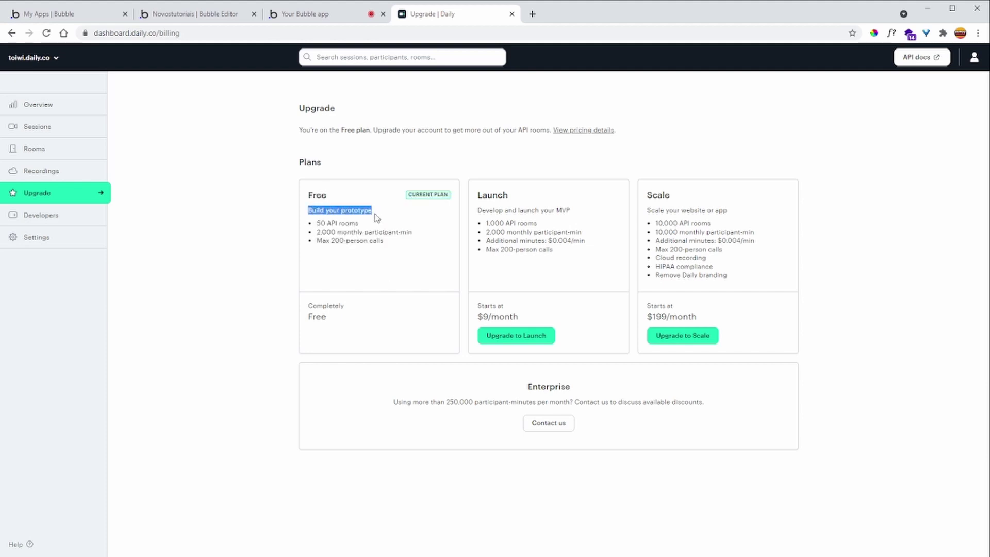
{"action": "left_click", "coordinate": [316, 210]}
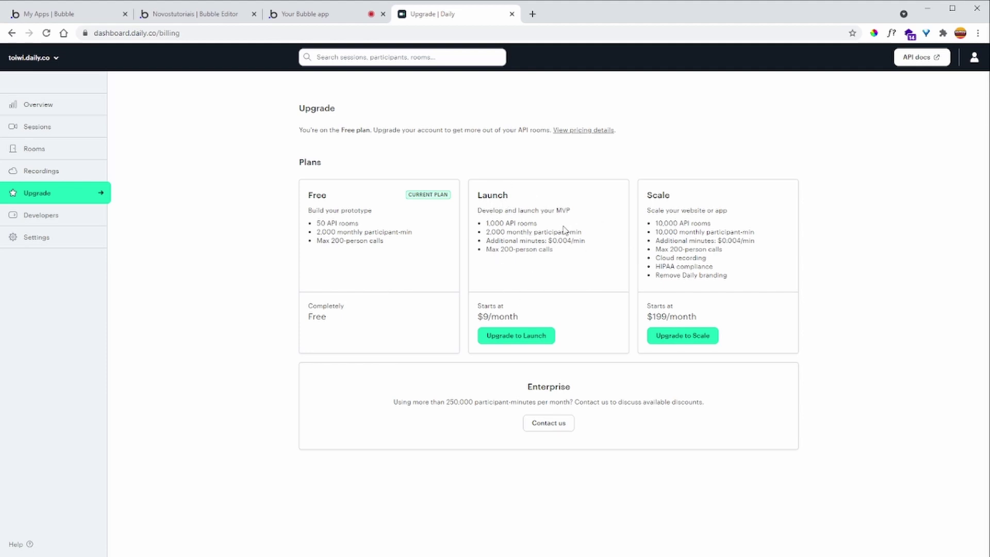
{"action": "left_click_drag", "start_coordinate": [485, 223], "coordinate": [554, 252]}
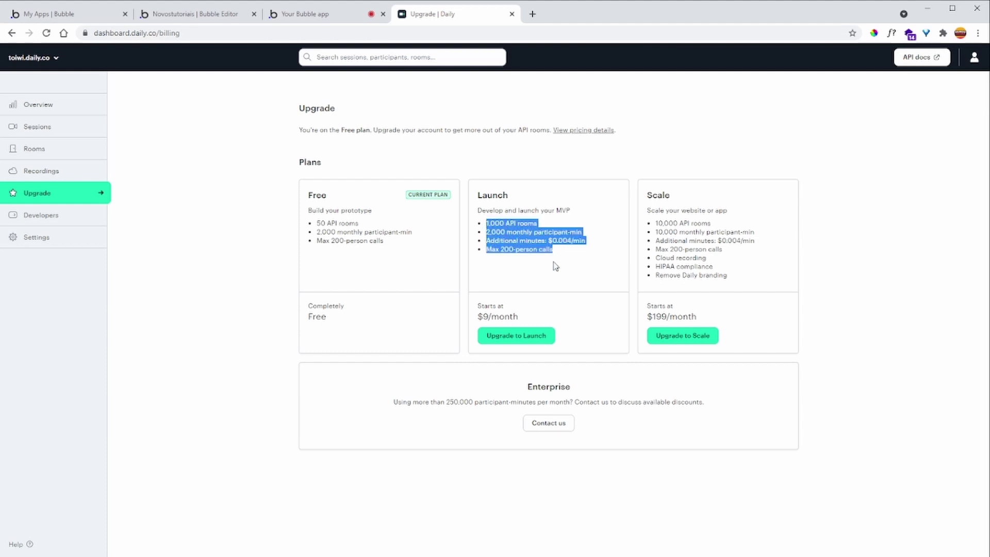
{"action": "left_click", "coordinate": [557, 264]}
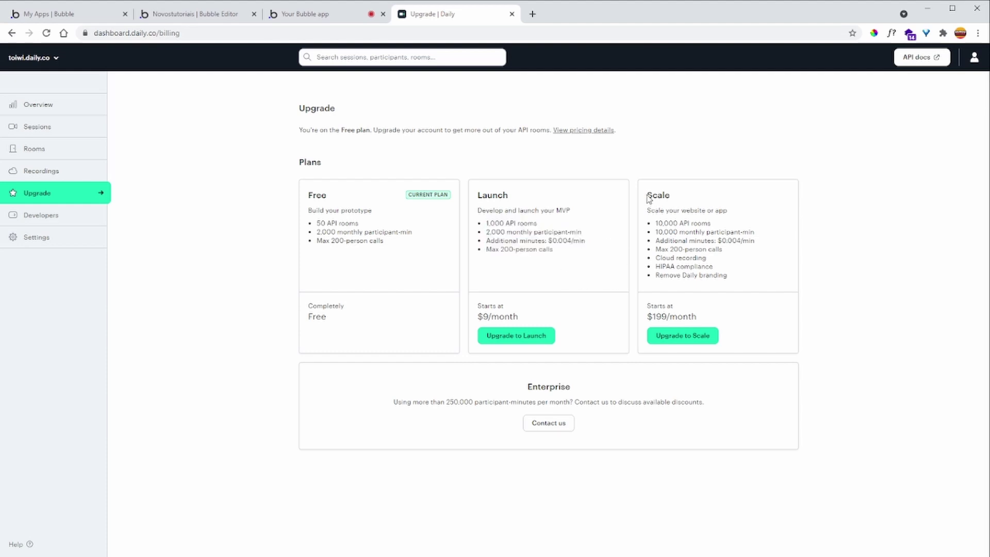
{"action": "left_click_drag", "start_coordinate": [646, 194], "coordinate": [731, 279]}
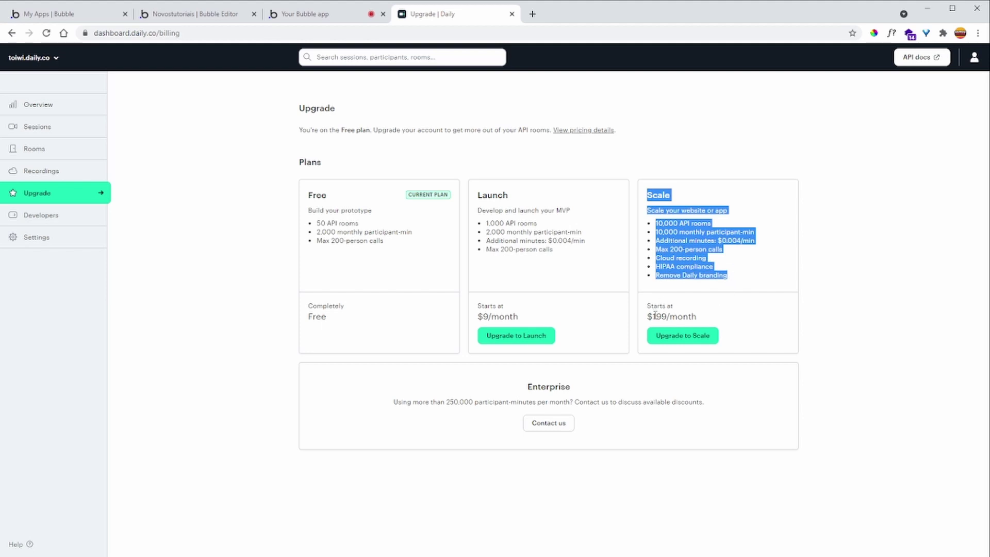